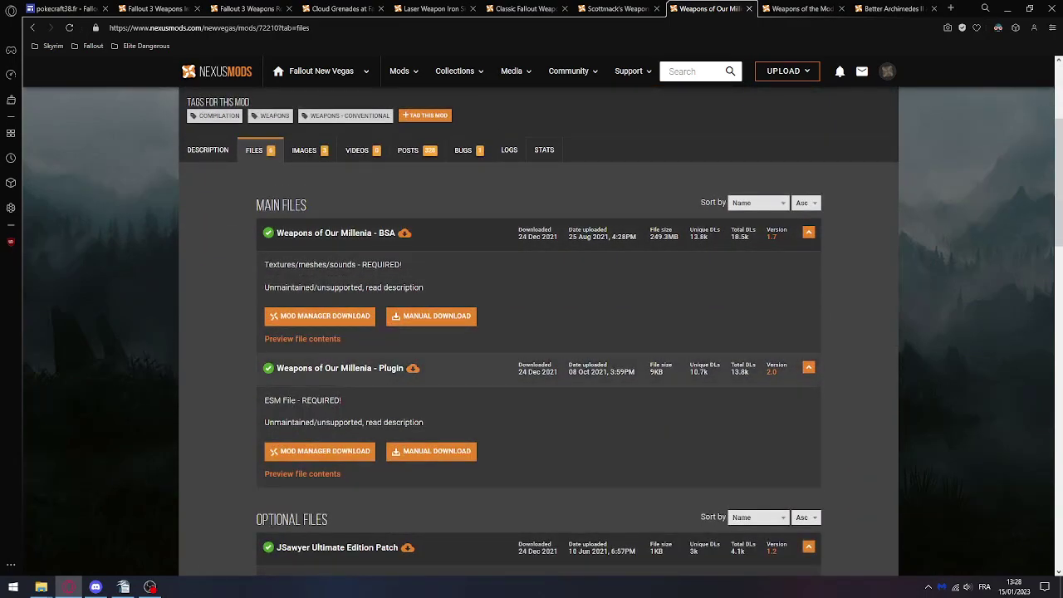
Review the files offered for Weapons of Our Millenia and for Weapons of the Modern Millenia, including updates and optional patches
{"action": "scroll", "coordinate": [531, 332], "scroll_direction": "down", "scroll_amount": 3}
{"action": "scroll", "coordinate": [531, 332], "scroll_direction": "down", "scroll_amount": 3}
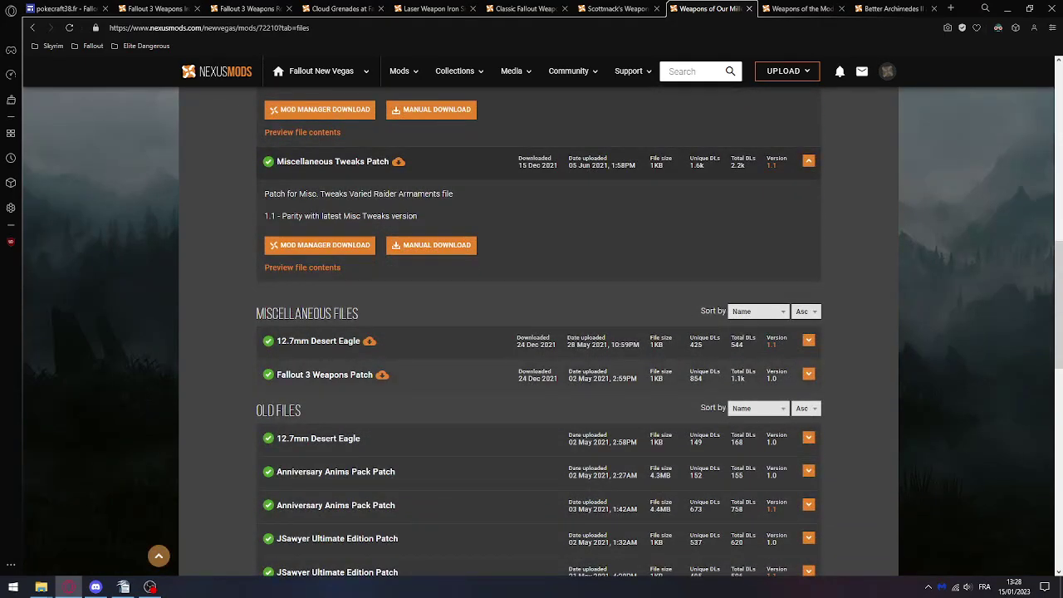
{"action": "key", "text": "ctrl+Tab"}
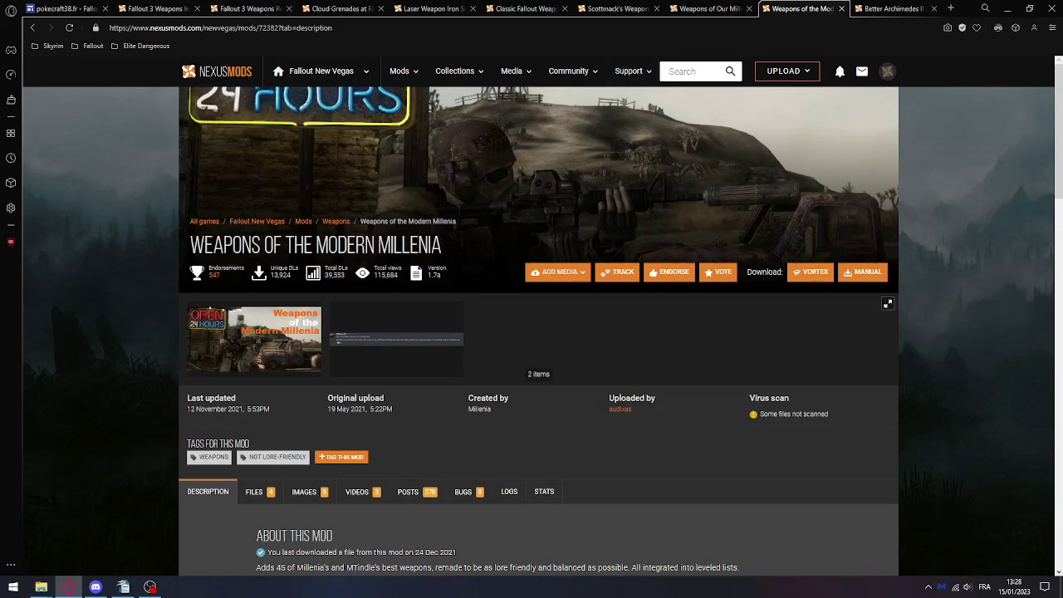
{"action": "scroll", "coordinate": [254, 332], "scroll_direction": "down", "scroll_amount": 2}
{"action": "left_click", "coordinate": [254, 326]}
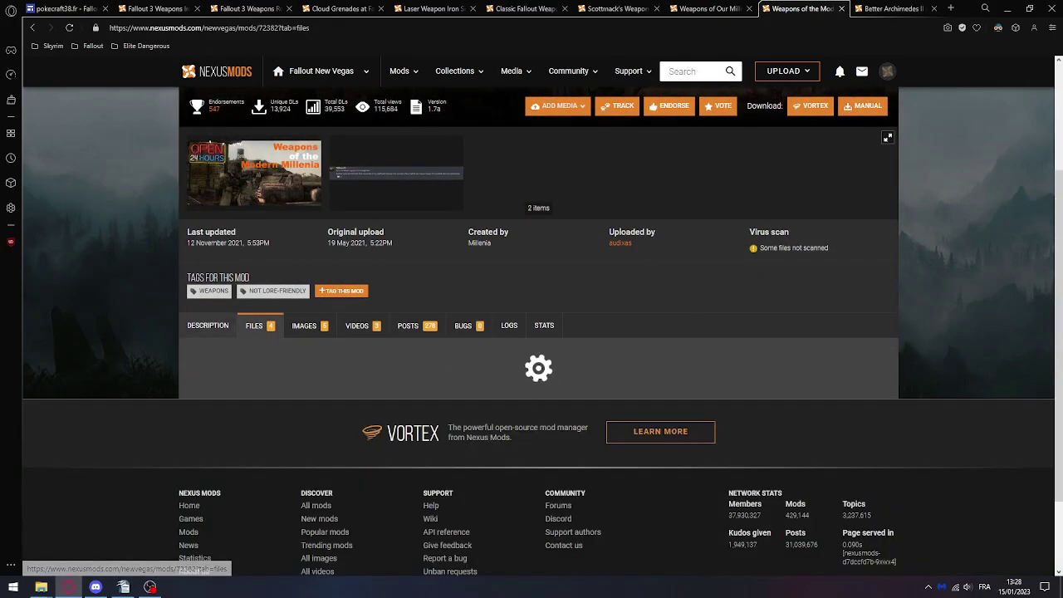
{"action": "scroll", "coordinate": [538, 332], "scroll_direction": "down", "scroll_amount": 2}
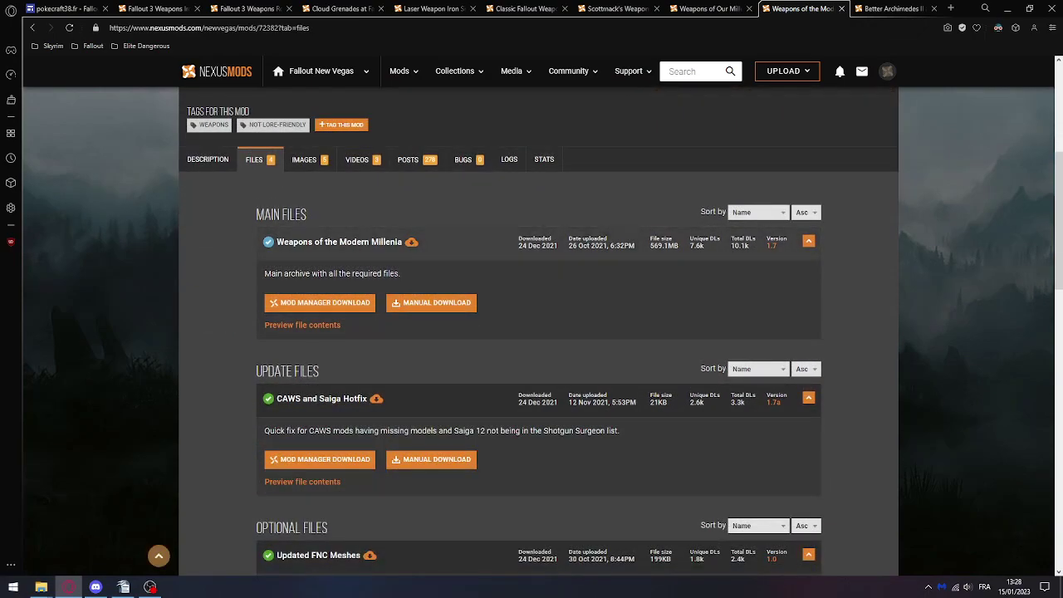
{"action": "scroll", "coordinate": [538, 333], "scroll_direction": "down", "scroll_amount": 2}
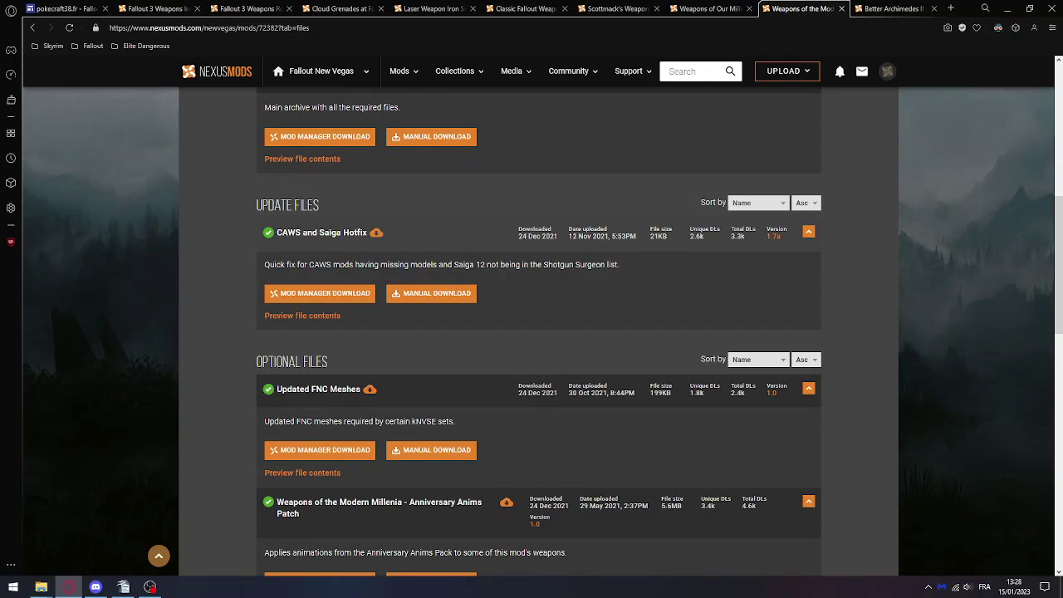
{"action": "scroll", "coordinate": [538, 332], "scroll_direction": "down", "scroll_amount": 1}
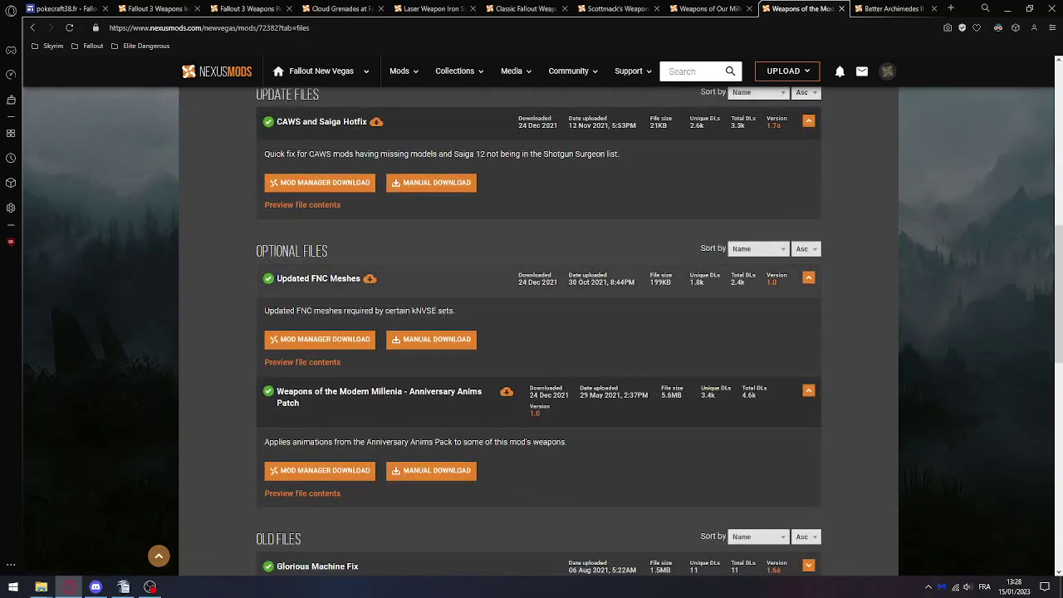
{"action": "scroll", "coordinate": [538, 332], "scroll_direction": "down", "scroll_amount": 1}
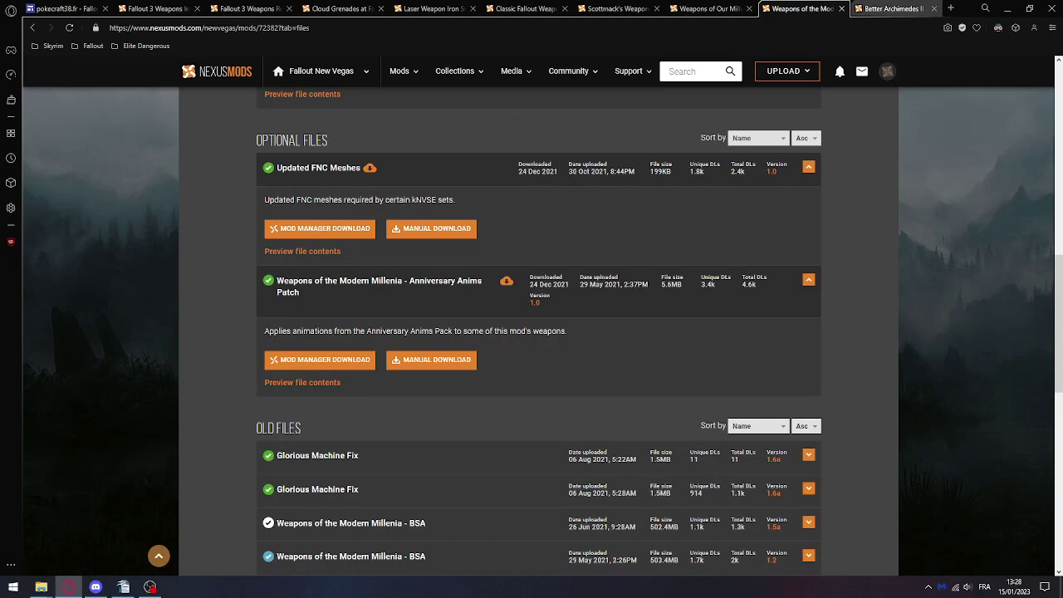
View the main file available for download on the Better Archimedes II mod page
{"action": "left_click", "coordinate": [892, 8]}
{"action": "scroll", "coordinate": [538, 332], "scroll_direction": "down", "scroll_amount": 1}
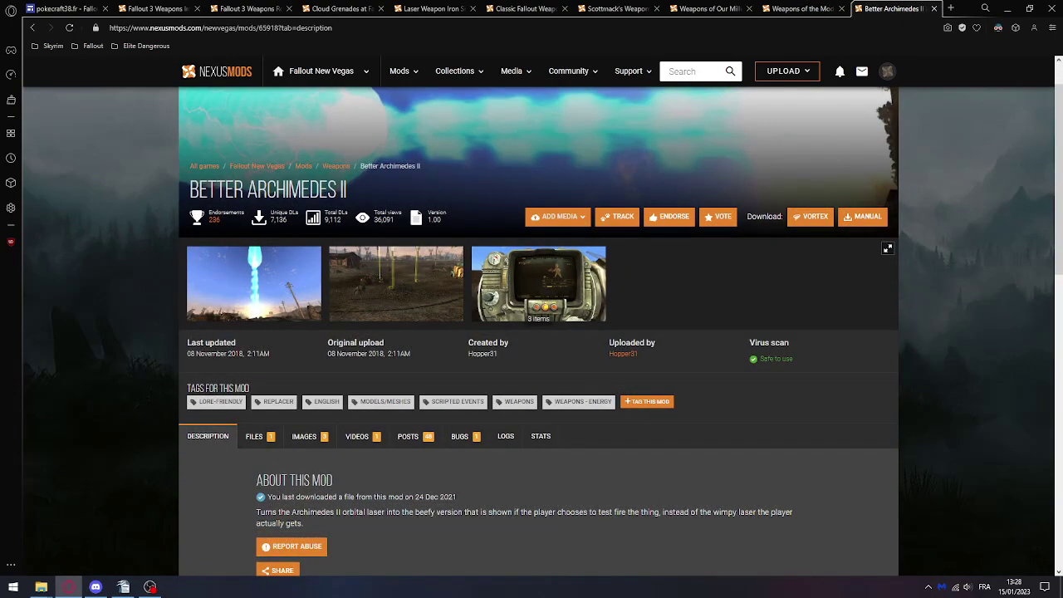
{"action": "left_click", "coordinate": [259, 436]}
{"action": "scroll", "coordinate": [259, 436], "scroll_direction": "down", "scroll_amount": 2}
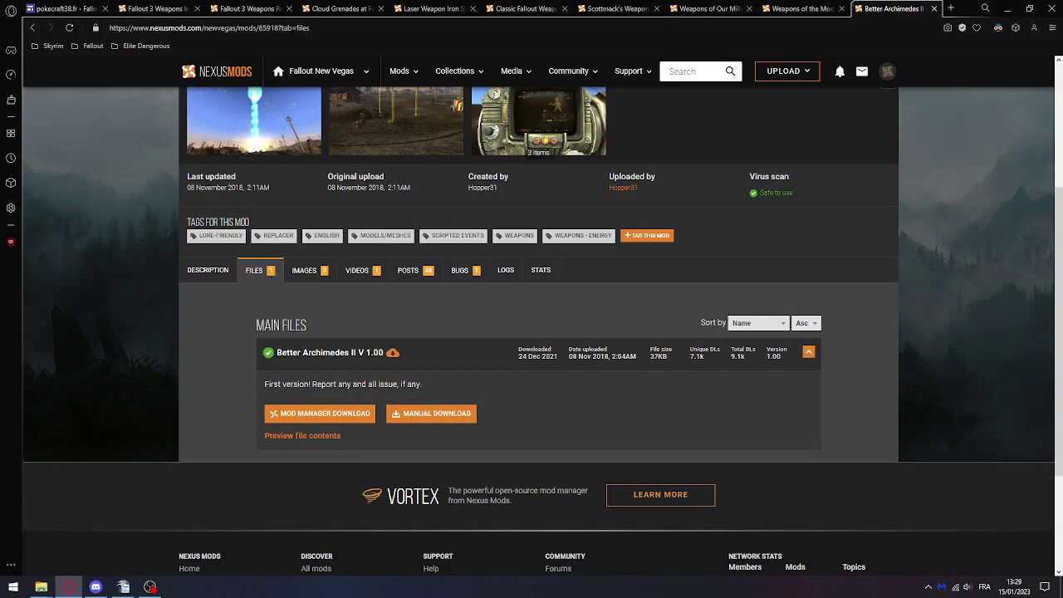
Copy all the weapon mod archives from the Armes folder into Mod Organizer's download list, and minimize the folder window
{"action": "left_click", "coordinate": [40, 587]}
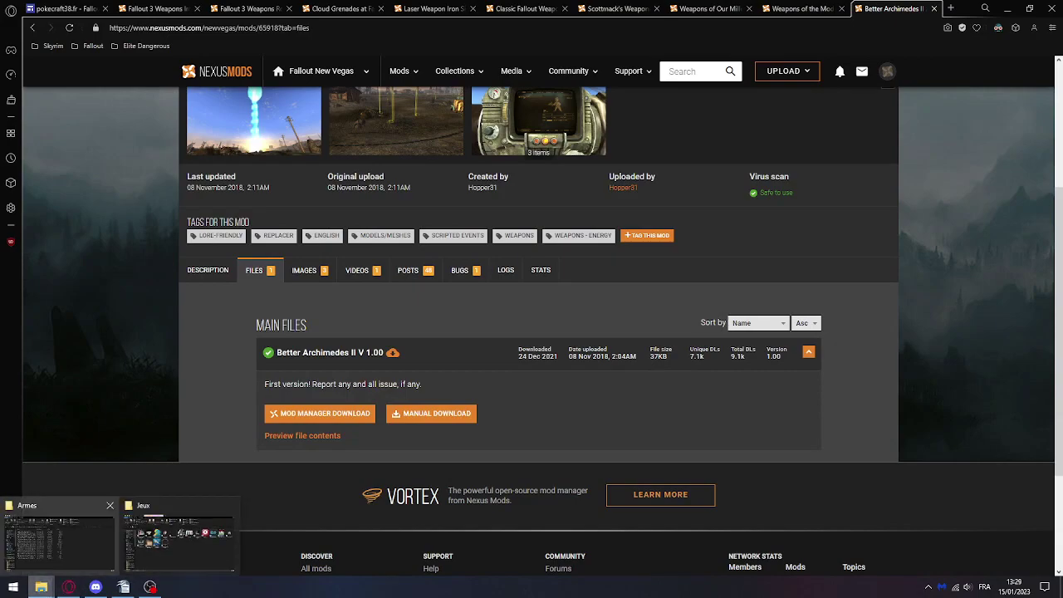
{"action": "left_click", "coordinate": [59, 549]}
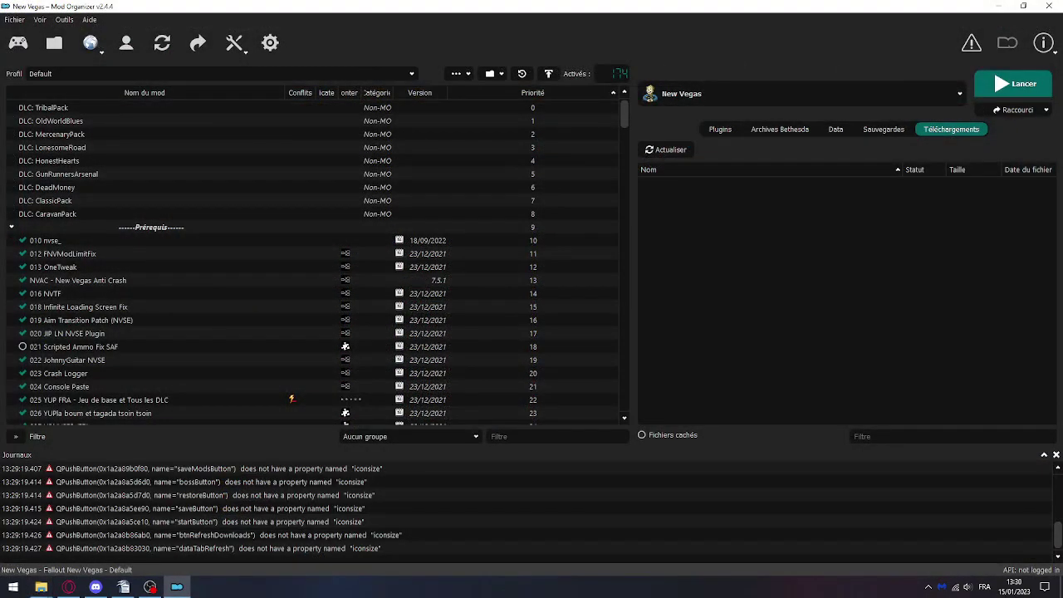
{"action": "left_click", "coordinate": [40, 587]}
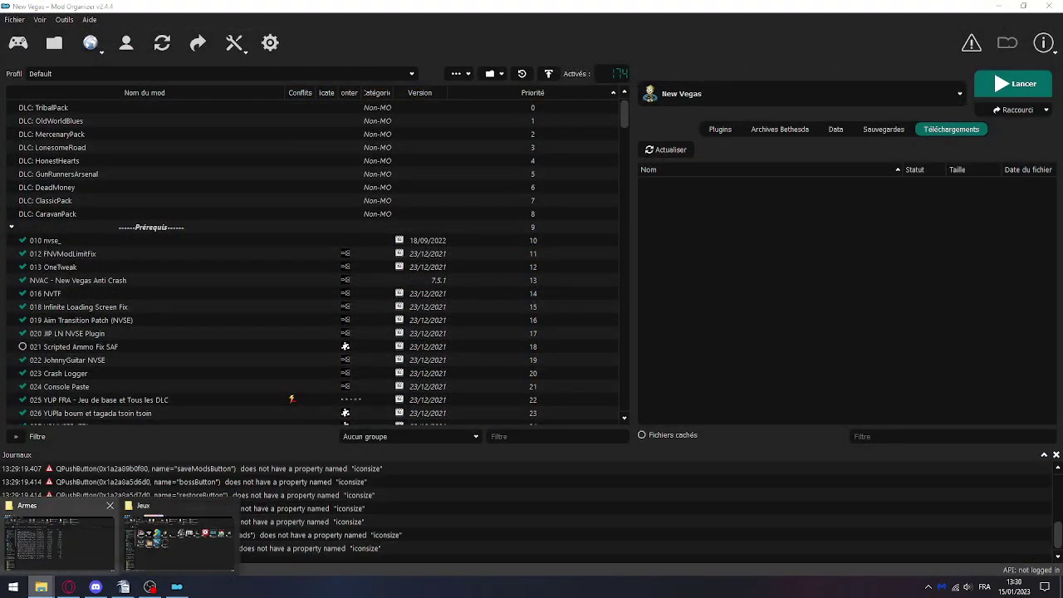
{"action": "left_click", "coordinate": [62, 538]}
{"action": "left_click_drag", "start_coordinate": [359, 457], "coordinate": [1034, 321]}
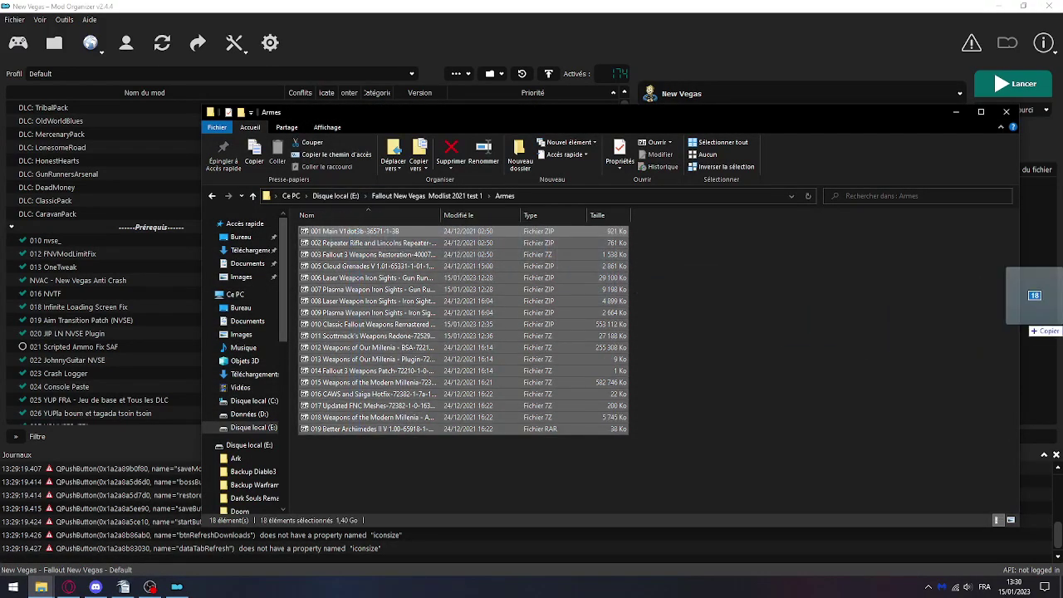
{"action": "left_click_drag", "start_coordinate": [1030, 325], "coordinate": [1030, 325]}
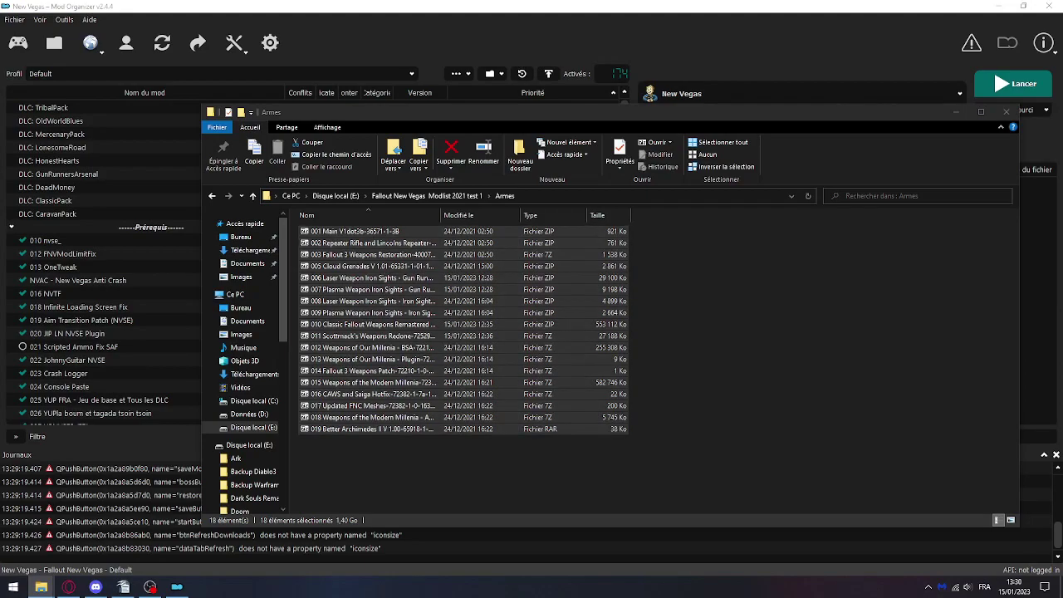
{"action": "left_click", "coordinate": [956, 112]}
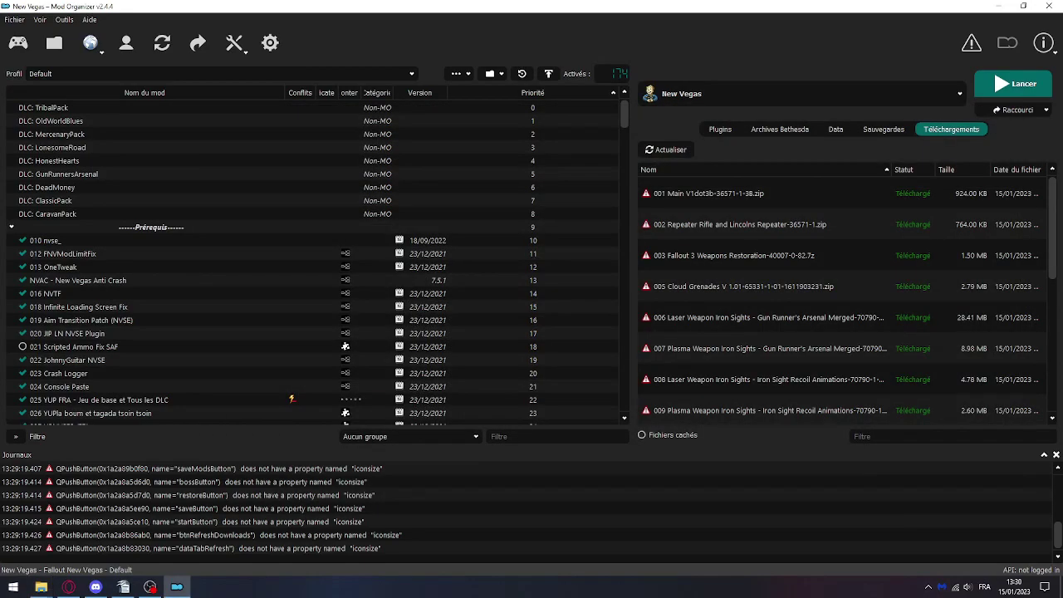
Create a mod list separator named "------Armes------"
{"action": "left_click", "coordinate": [456, 73]}
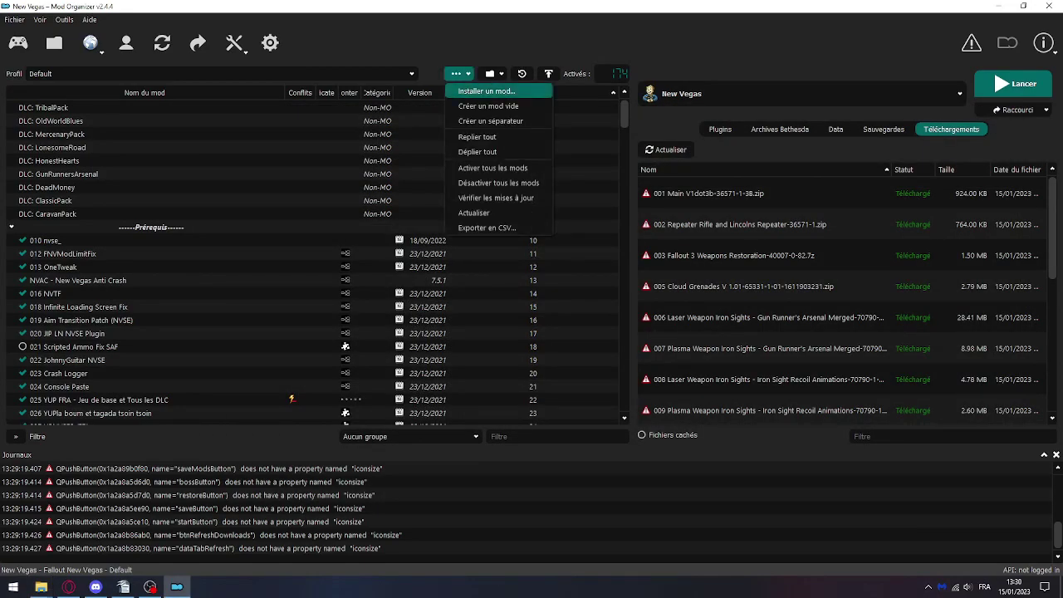
{"action": "left_click", "coordinate": [486, 120]}
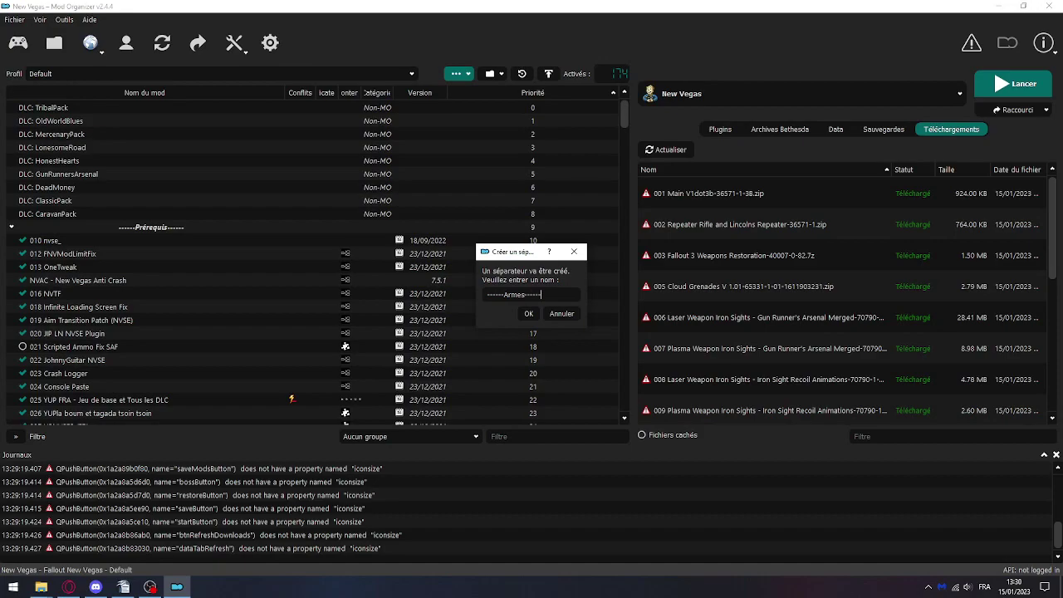
{"action": "key", "text": "Return"}
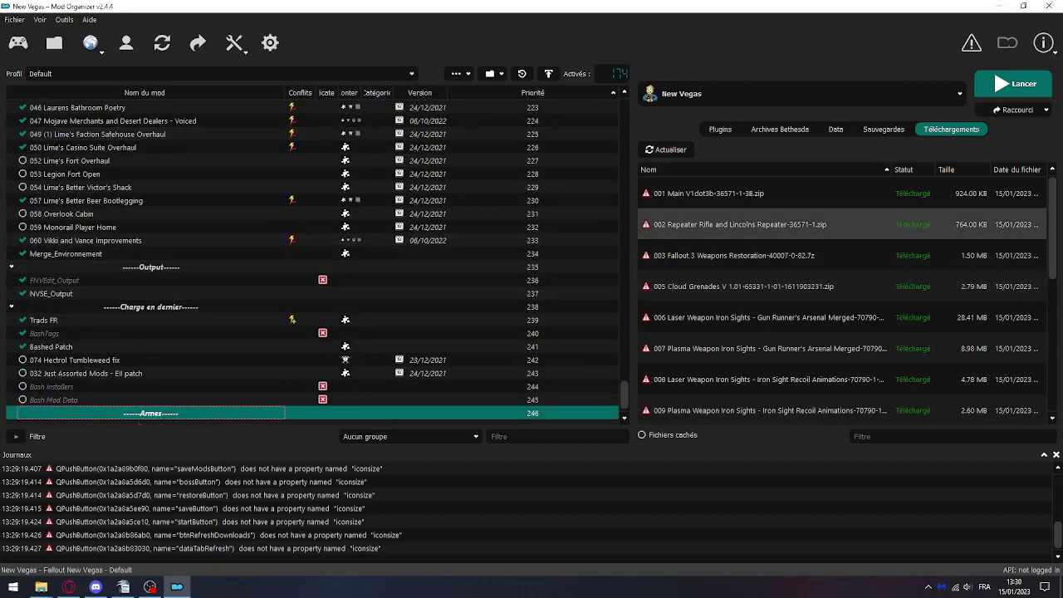
Install the downloaded 001 Main V1dot3b archive through manual installation, keeping its suggested name
{"action": "double_click", "coordinate": [739, 193]}
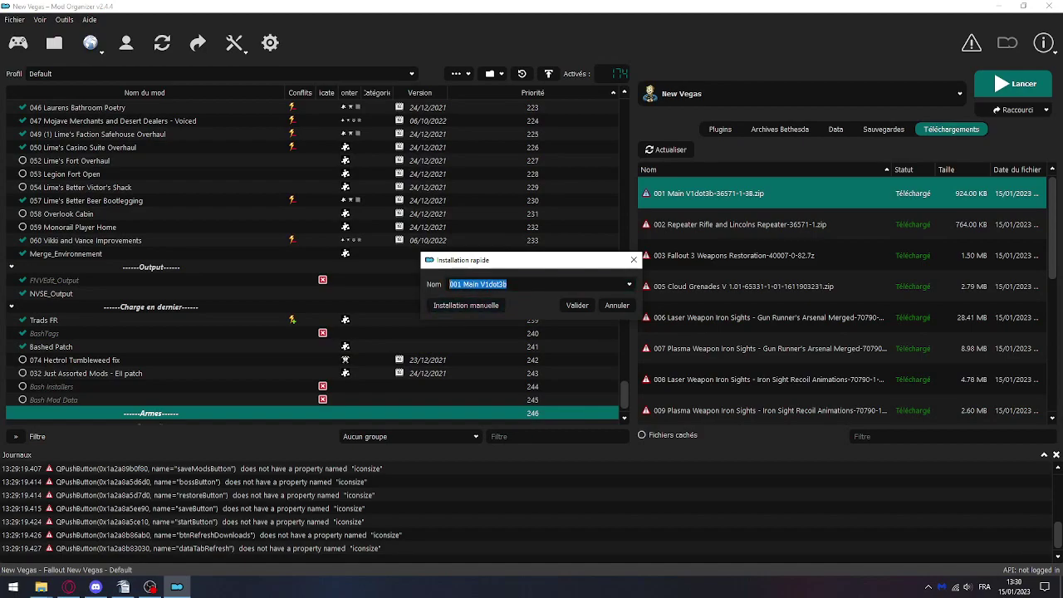
{"action": "left_click", "coordinate": [466, 304]}
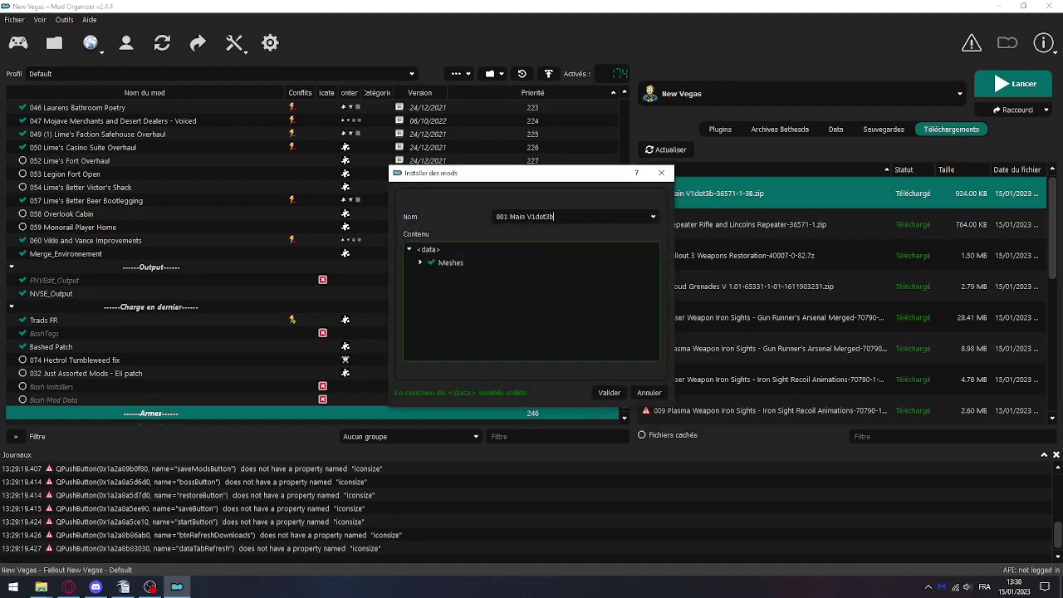
{"action": "left_click", "coordinate": [609, 392]}
Install the 002 Repeater Rifle and Lincolns Repeater archive into the existing mod 001 Main V1dot3b, and enable that mod
{"action": "double_click", "coordinate": [739, 225]}
{"action": "key", "text": "ctrl+a"}
{"action": "type", "text": "001 Main V1dot3b"}
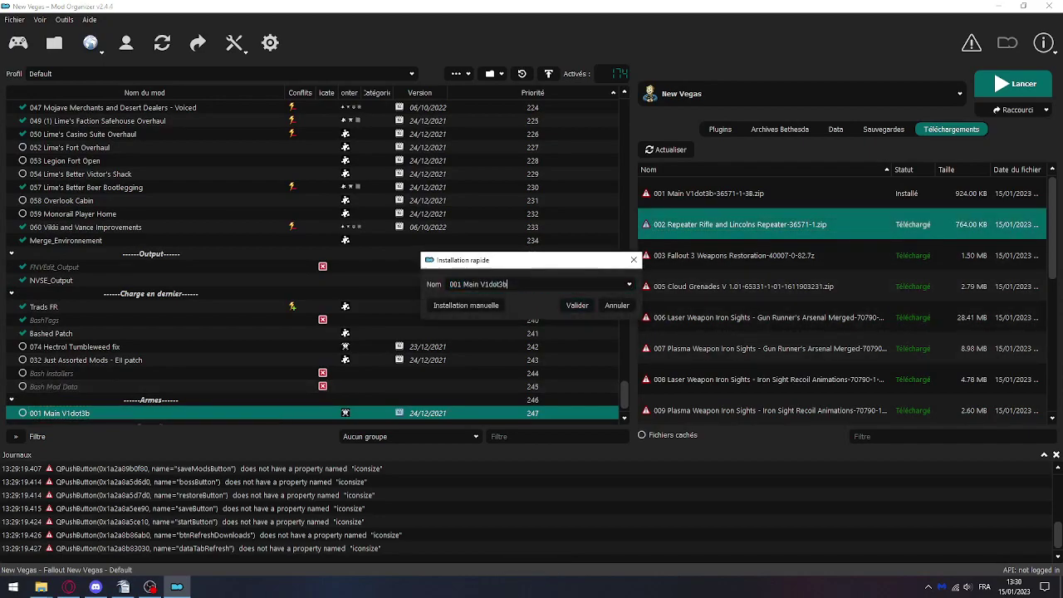
{"action": "key", "text": "Return"}
{"action": "key", "text": "Return"}
{"action": "key", "text": "Return"}
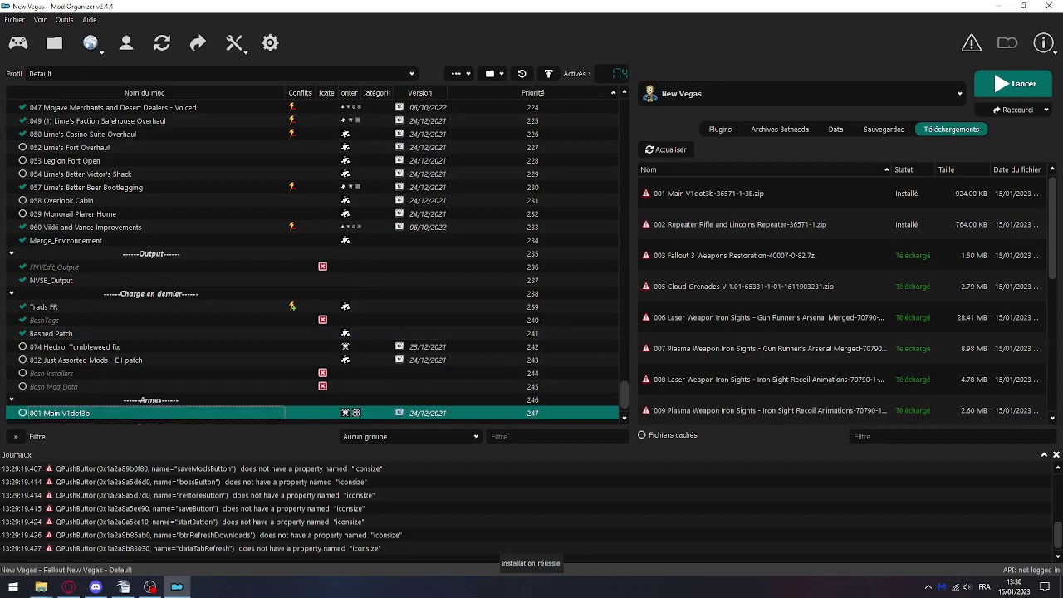
{"action": "left_click", "coordinate": [23, 413]}
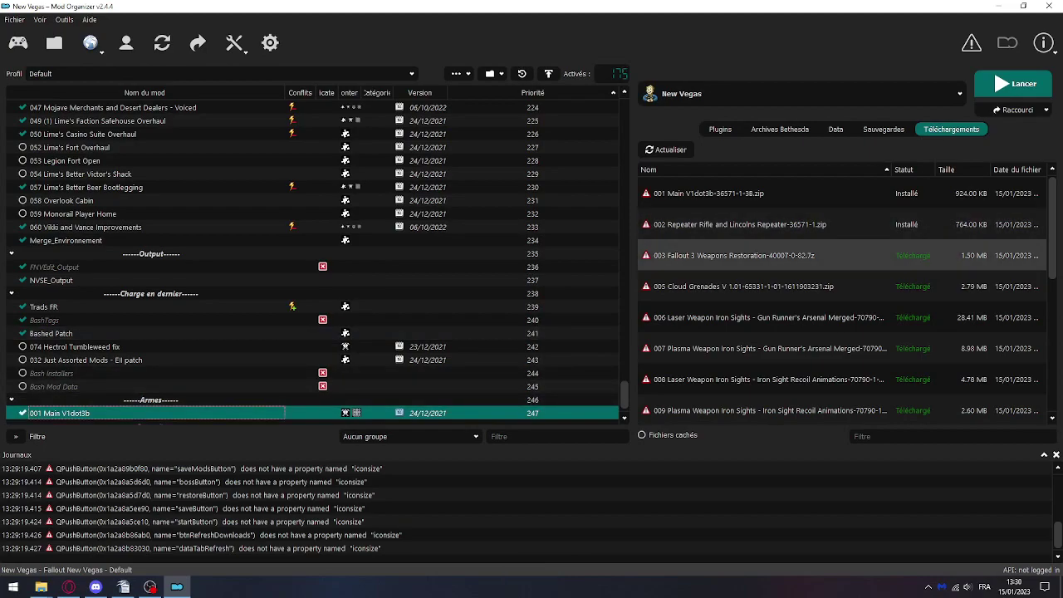
Install the 003 Fallout 3 Weapons Restoration archive through manual installation, keeping its suggested name
{"action": "double_click", "coordinate": [734, 255]}
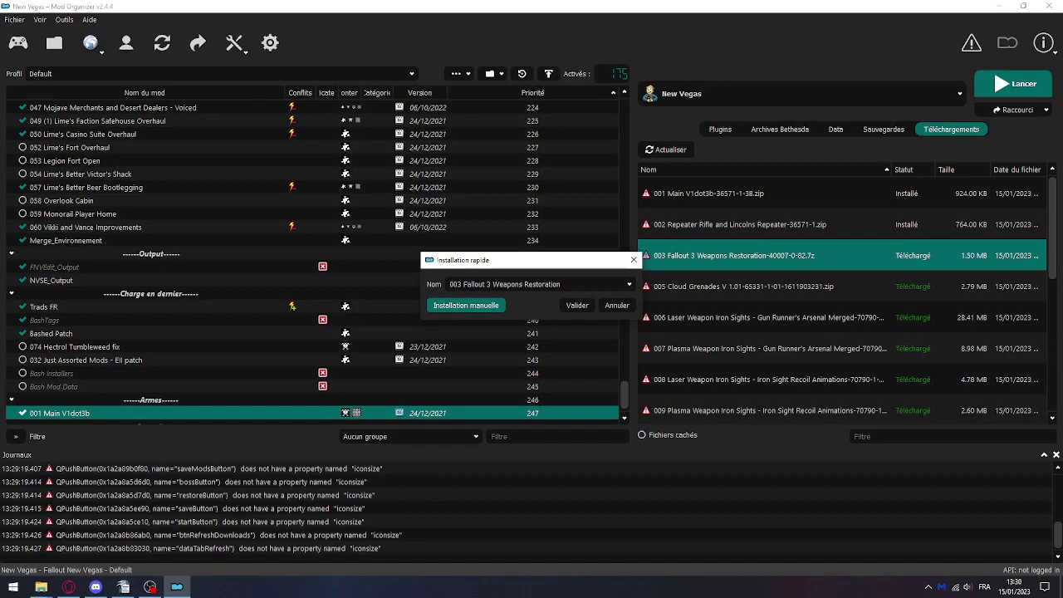
{"action": "left_click", "coordinate": [466, 305]}
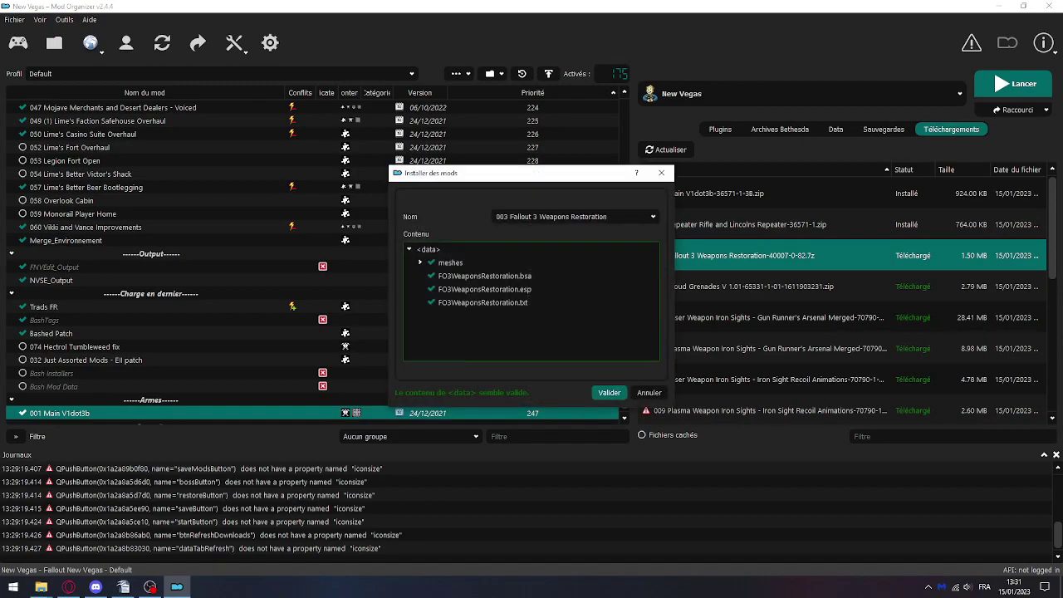
{"action": "key", "text": "Return"}
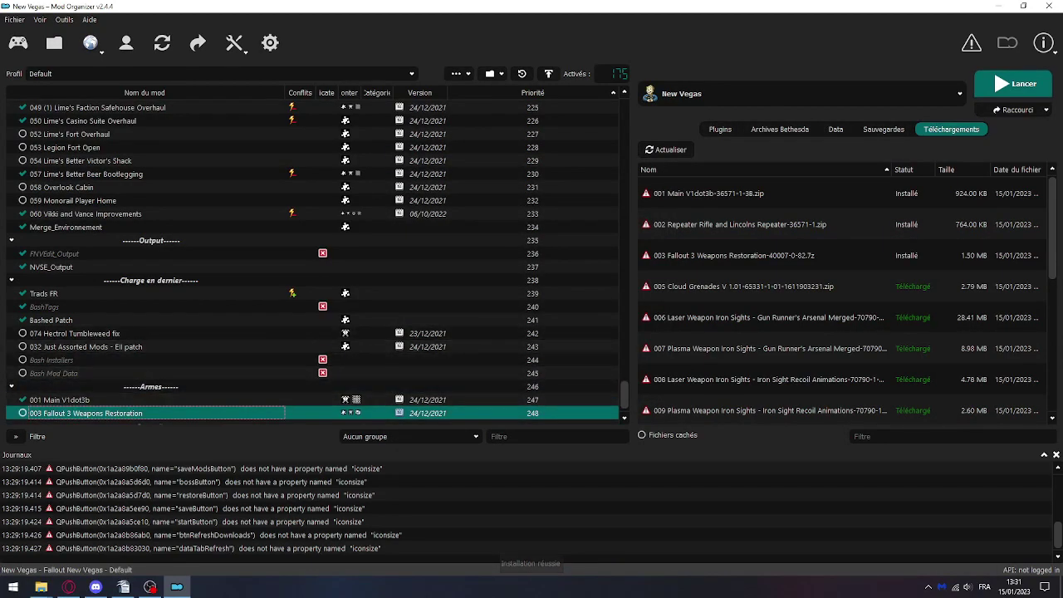
Install the 005 Cloud Grenades V 1.01 archive through manual installation and enable the mod
{"action": "double_click", "coordinate": [743, 286]}
{"action": "left_click", "coordinate": [466, 305]}
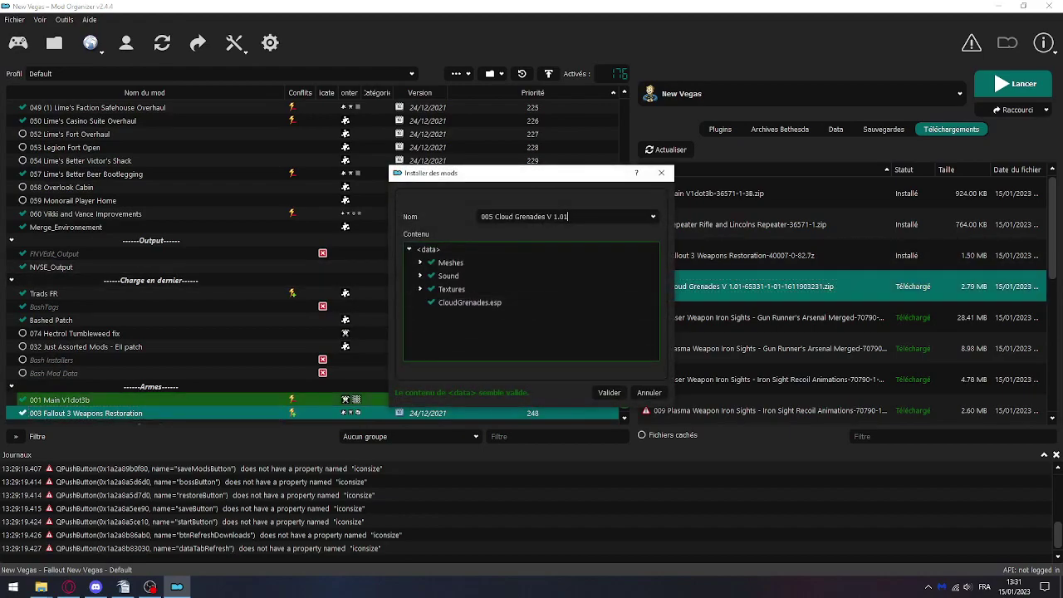
{"action": "key", "text": "Return"}
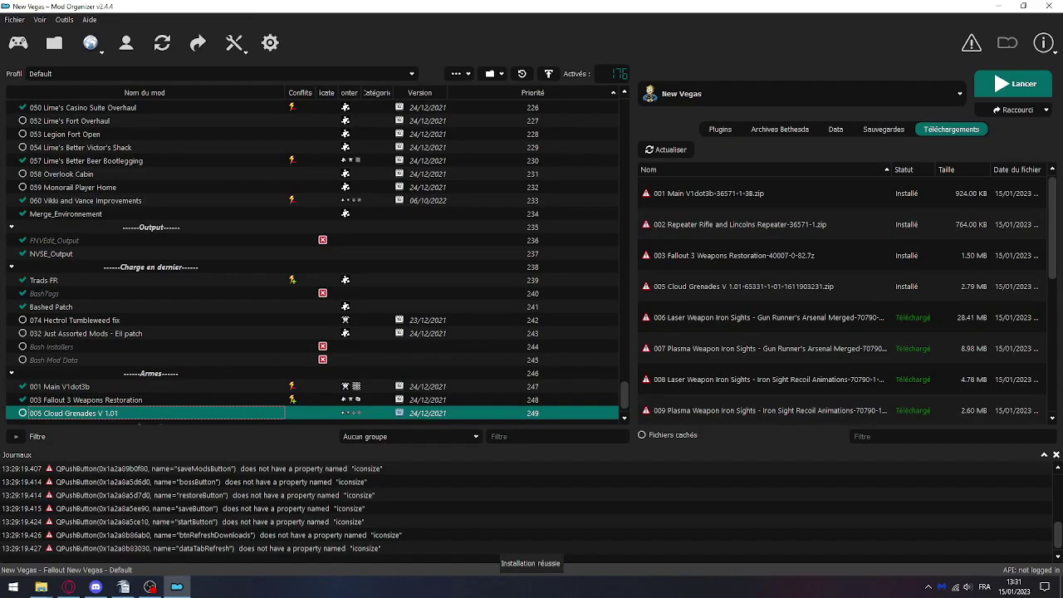
{"action": "left_click", "coordinate": [23, 413]}
Install the archive 006 Laser Weapon Iron Sights - Gun Runner's Arsenal Merged through manual installation
{"action": "double_click", "coordinate": [747, 317]}
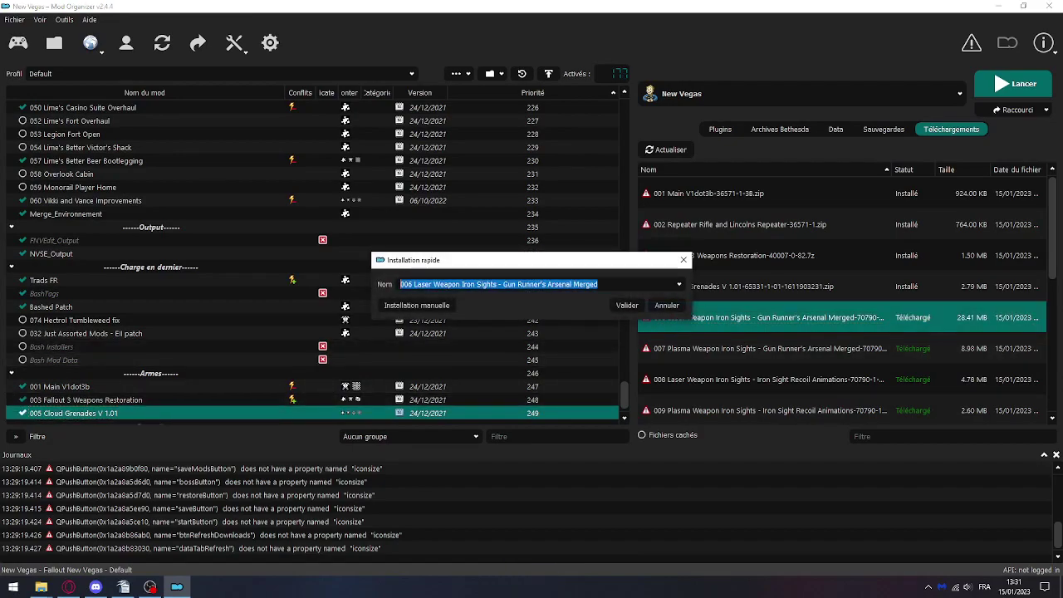
{"action": "left_click", "coordinate": [417, 305]}
{"action": "left_click", "coordinate": [399, 302]}
{"action": "left_click", "coordinate": [642, 392]}
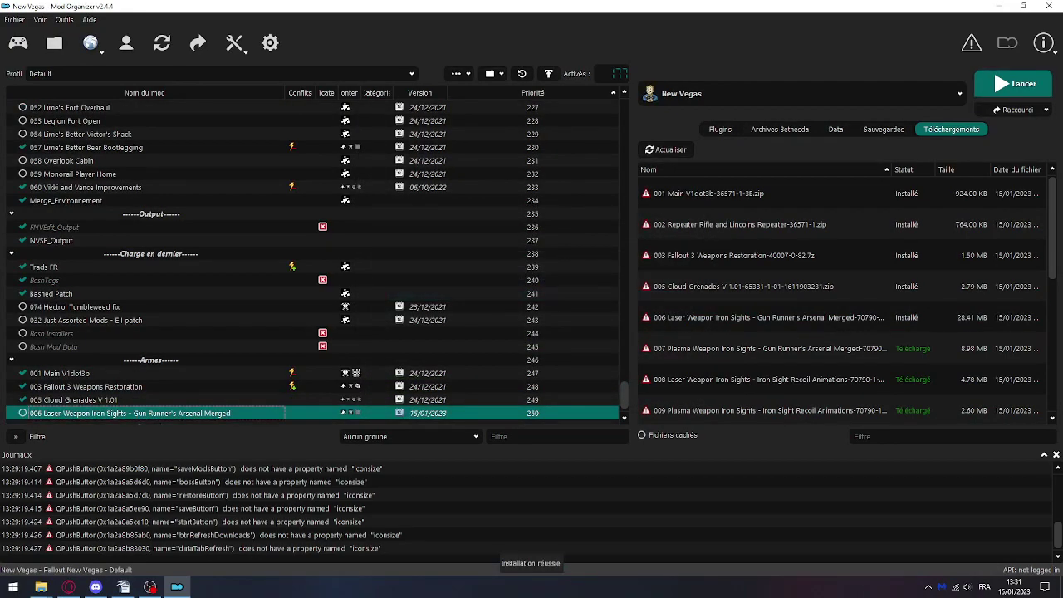
Install the 007 Plasma Weapon Iron Sights archive into the existing mod 006 Laser Weapon Iron Sights - Gun Runner's Arsenal Merged
{"action": "double_click", "coordinate": [747, 349]}
{"action": "key", "text": "ctrl+a"}
{"action": "type", "text": "006 Laser Weapon Iron Sights - Gun Runner's Arsenal Merged"}
{"action": "left_click", "coordinate": [413, 305]}
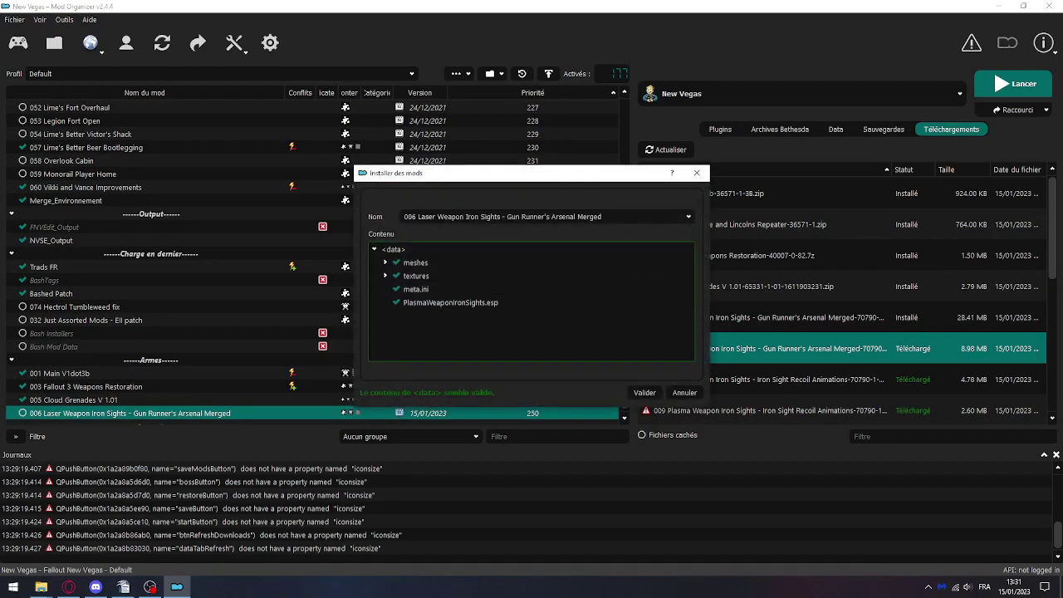
{"action": "left_click", "coordinate": [644, 392]}
{"action": "left_click", "coordinate": [502, 327]}
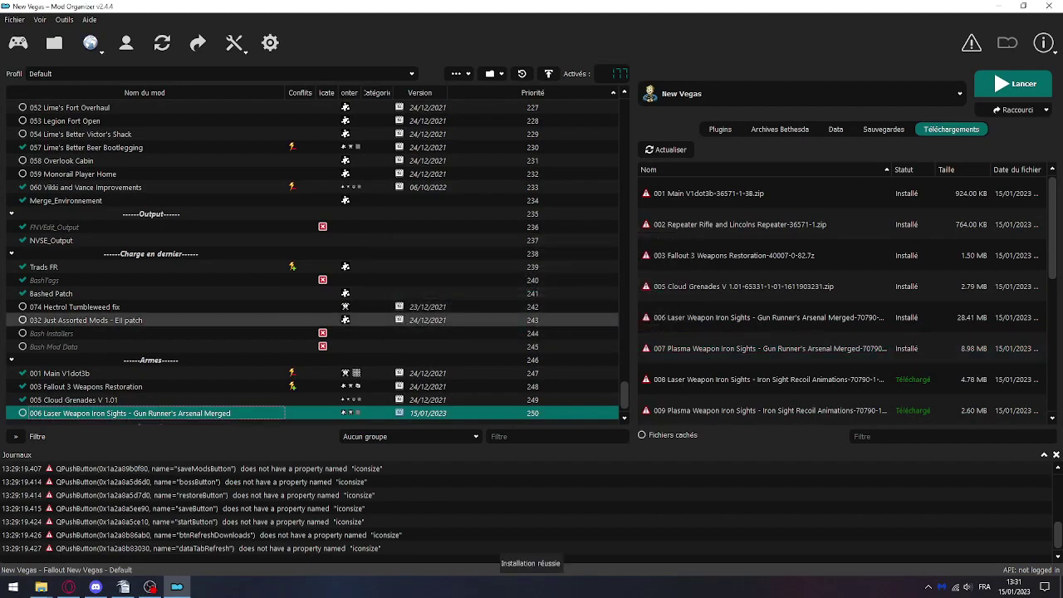
Install the 008 Laser Weapon Iron Sights archive without meta.ini, merging it into 006 Laser Weapon Iron Sights - Gun Runner's Arsenal Merged
{"action": "scroll", "coordinate": [747, 348], "scroll_direction": "down", "scroll_amount": 1}
{"action": "double_click", "coordinate": [747, 288]}
{"action": "key", "text": "Return"}
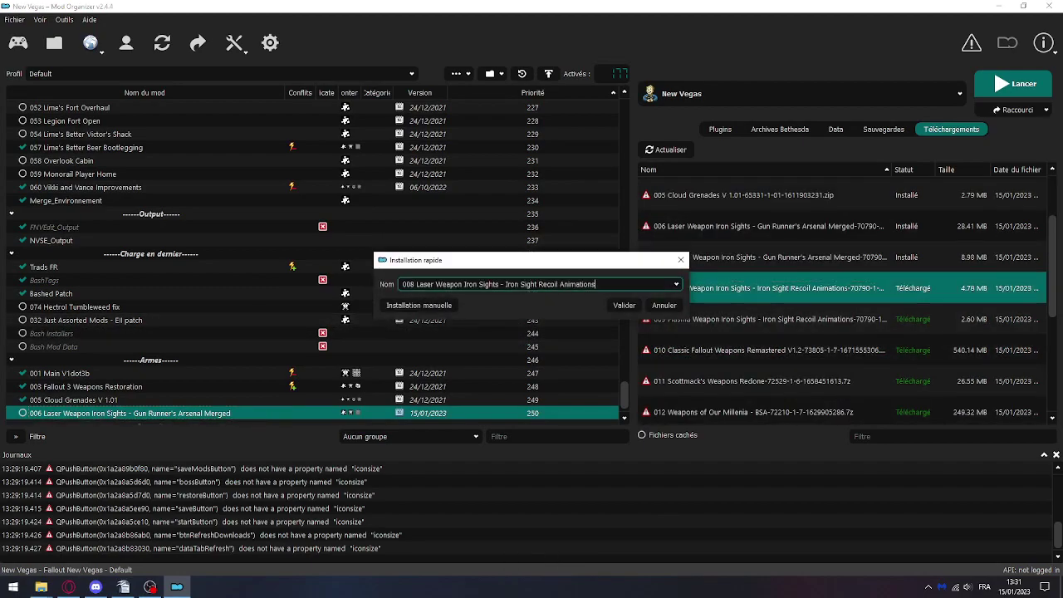
{"action": "key", "text": "ctrl+a"}
{"action": "type", "text": "006 Laser Weapon Iron Sights - Gun Runner's Arsenal Merged"}
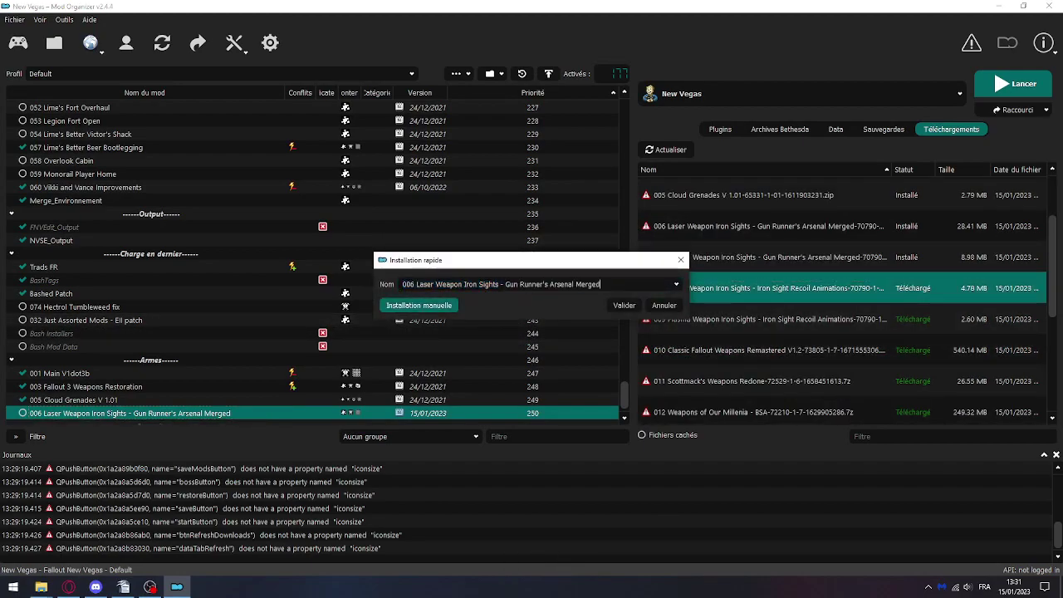
{"action": "left_click", "coordinate": [420, 306]}
{"action": "left_click", "coordinate": [401, 276]}
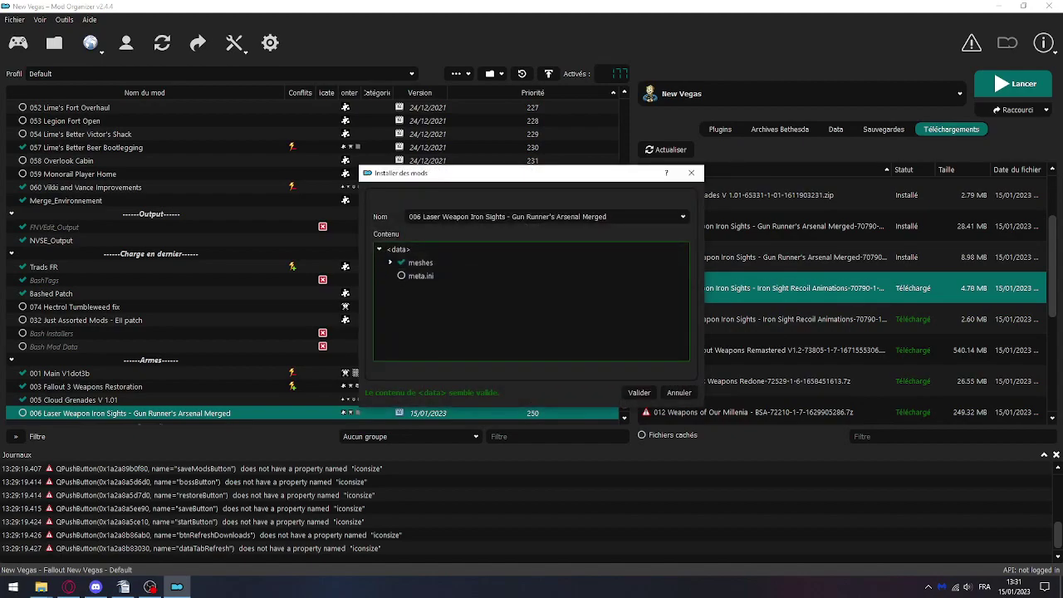
{"action": "key", "text": "Return"}
{"action": "key", "text": "Return"}
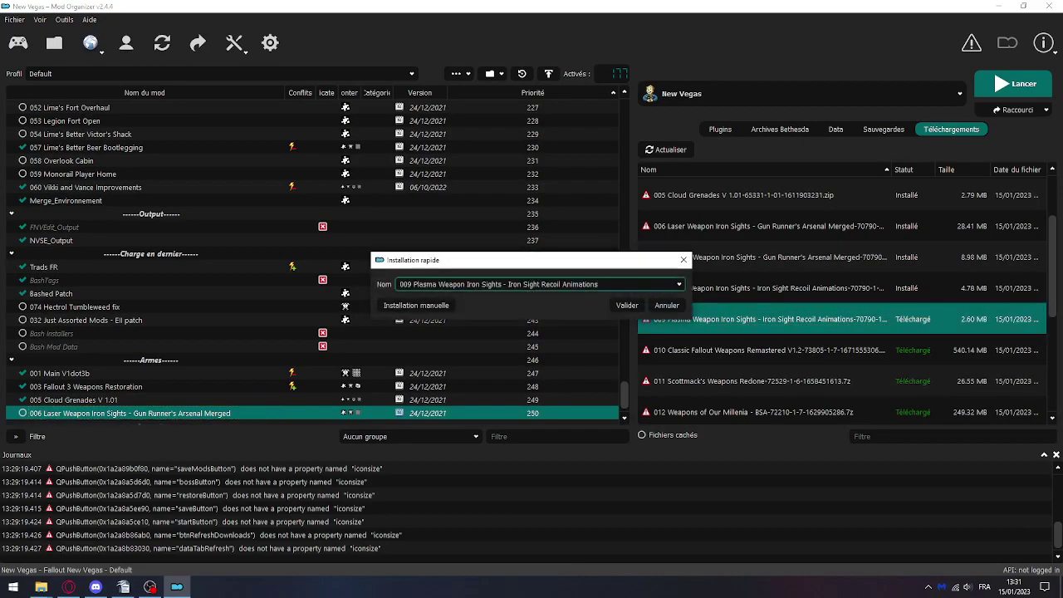
Merge the 009 Plasma Weapon Iron Sights - Iron Sight Recoil Animations archive into 006 Laser Weapon Iron Sights - Gun Runner's Arsenal Merged
{"action": "left_click_drag", "start_coordinate": [599, 284], "coordinate": [398, 284]}
{"action": "type", "text": "006 Laser Weapon Iron Sights - Gun Runner's Arsenal Merged"}
{"action": "key", "text": "Tab"}
{"action": "key", "text": "Return"}
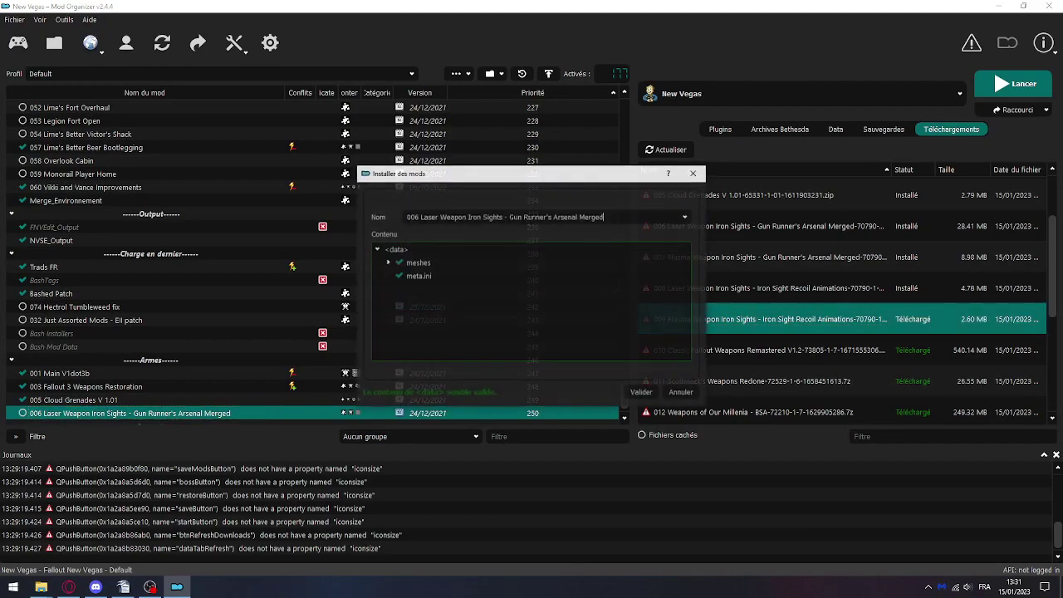
{"action": "key", "text": "Tab"}
{"action": "key", "text": "Return"}
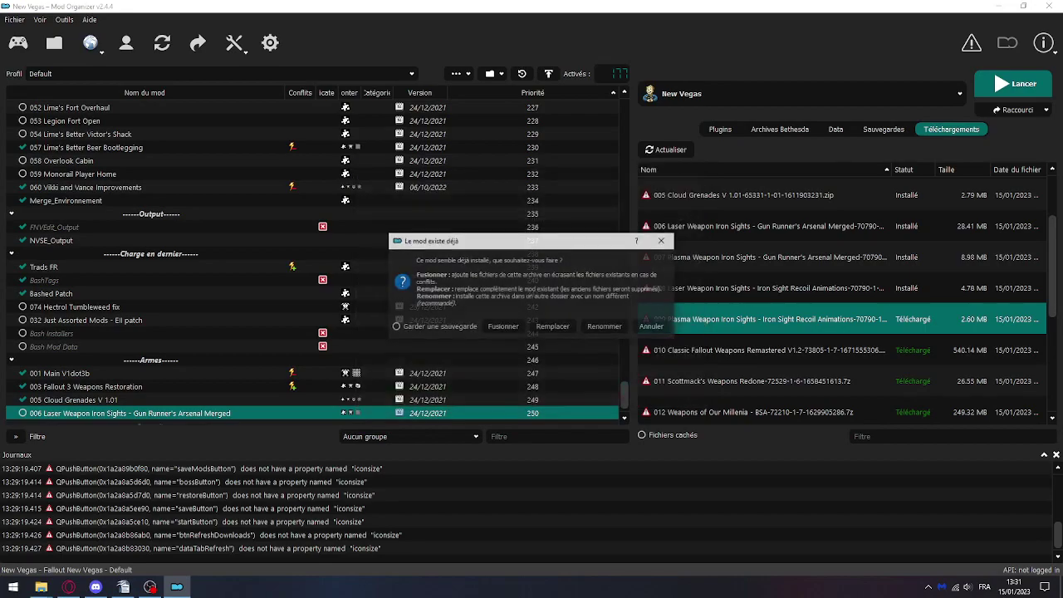
{"action": "key", "text": "Return"}
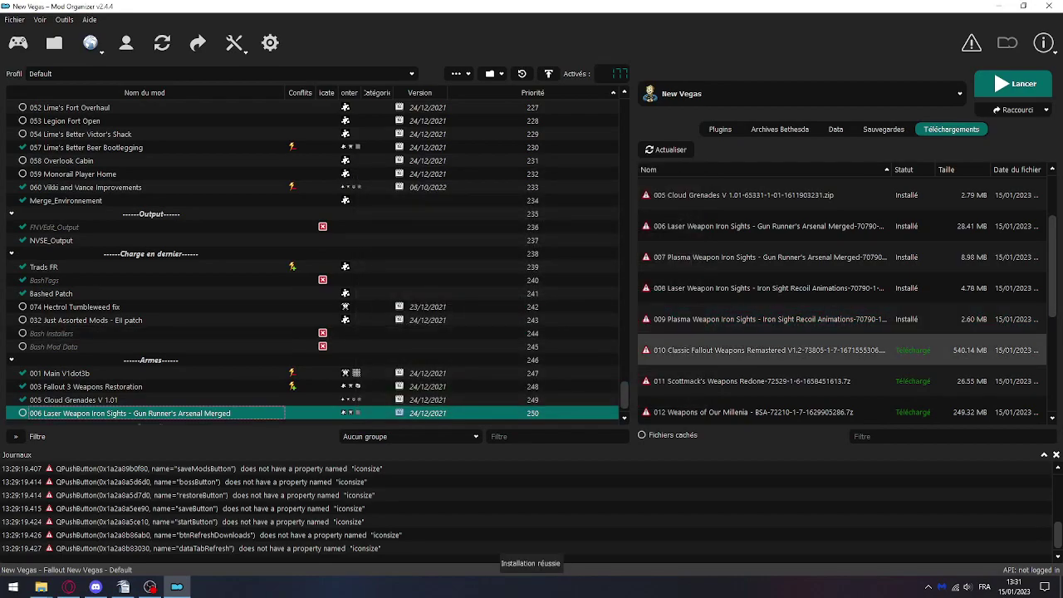
Install the 010 Classic Fallout Weapons Remastered archive under its suggested name and enable mods 006 and 010
{"action": "scroll", "coordinate": [843, 289], "scroll_direction": "down", "scroll_amount": 1}
{"action": "double_click", "coordinate": [843, 258]}
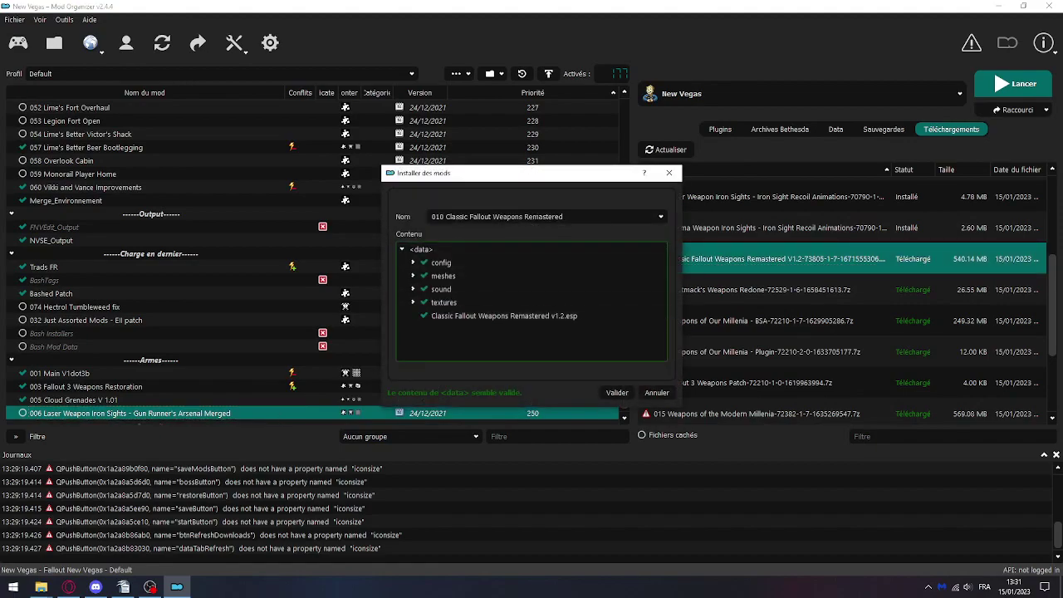
{"action": "key", "text": "Return"}
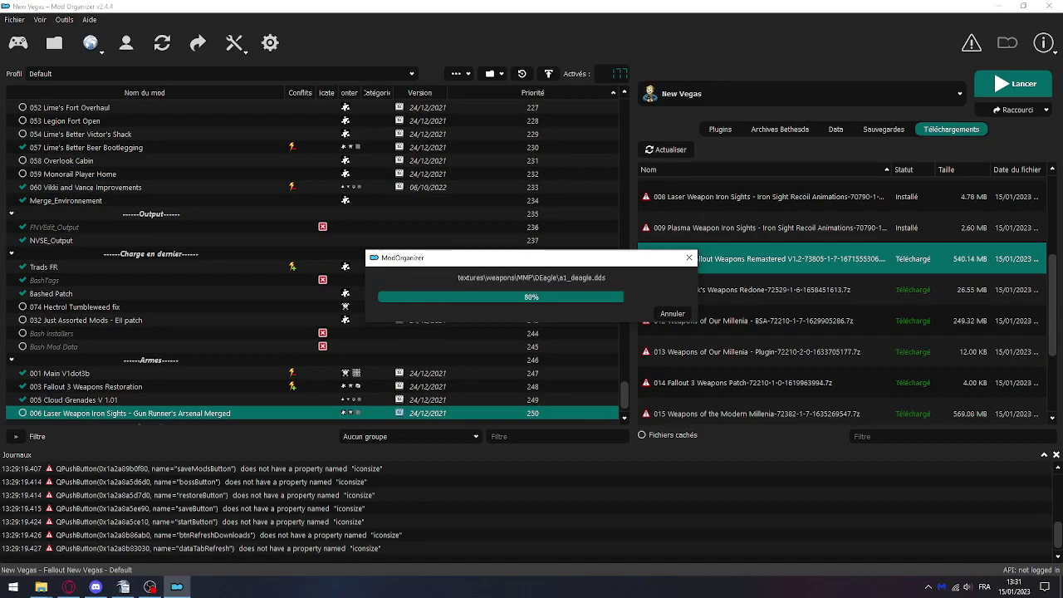
{"action": "left_click", "coordinate": [22, 399]}
{"action": "left_click", "coordinate": [22, 413]}
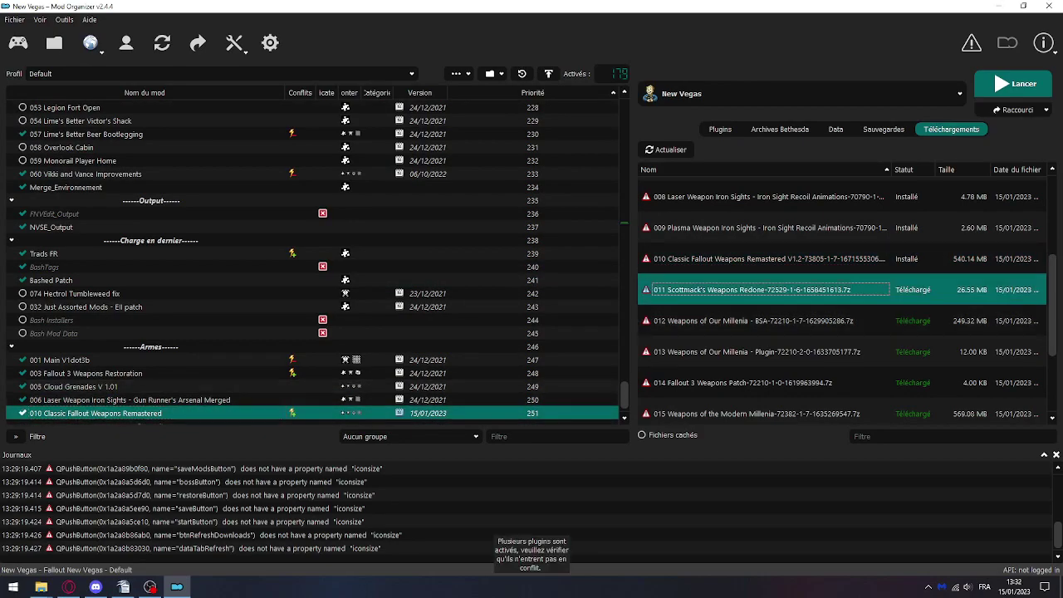
Install the 011 Scottmack's Weapons Redone archive through manual installation and enable the mod
{"action": "double_click", "coordinate": [752, 290]}
{"action": "left_click", "coordinate": [460, 305]}
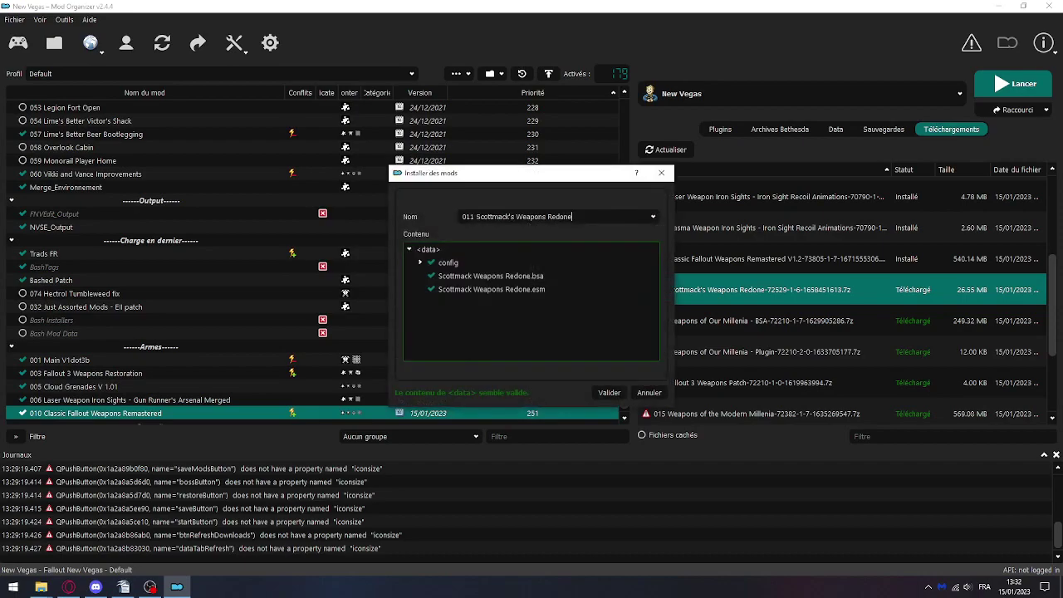
{"action": "left_click", "coordinate": [609, 393]}
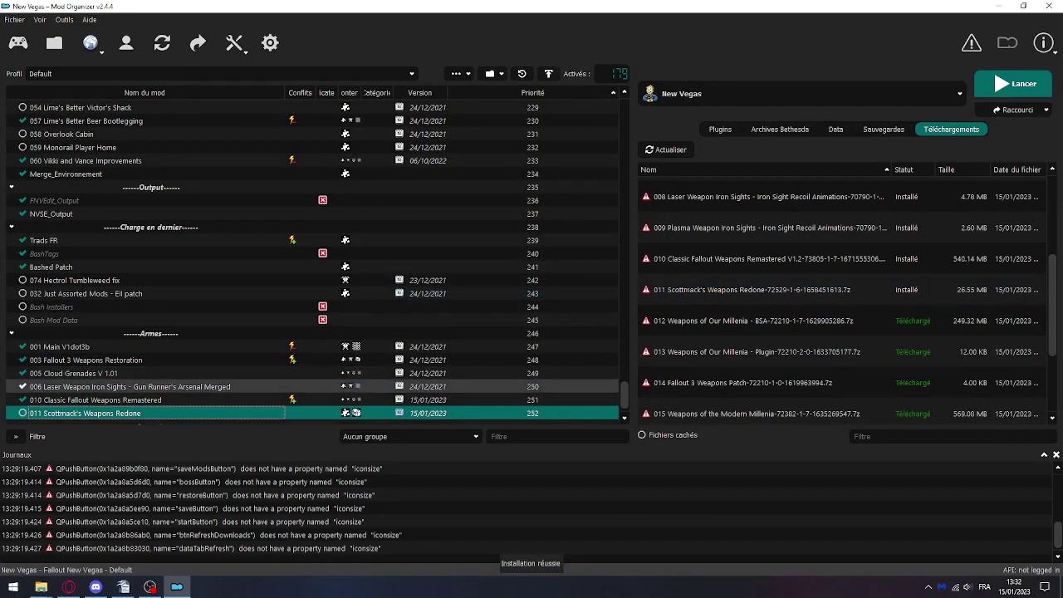
{"action": "left_click", "coordinate": [23, 412]}
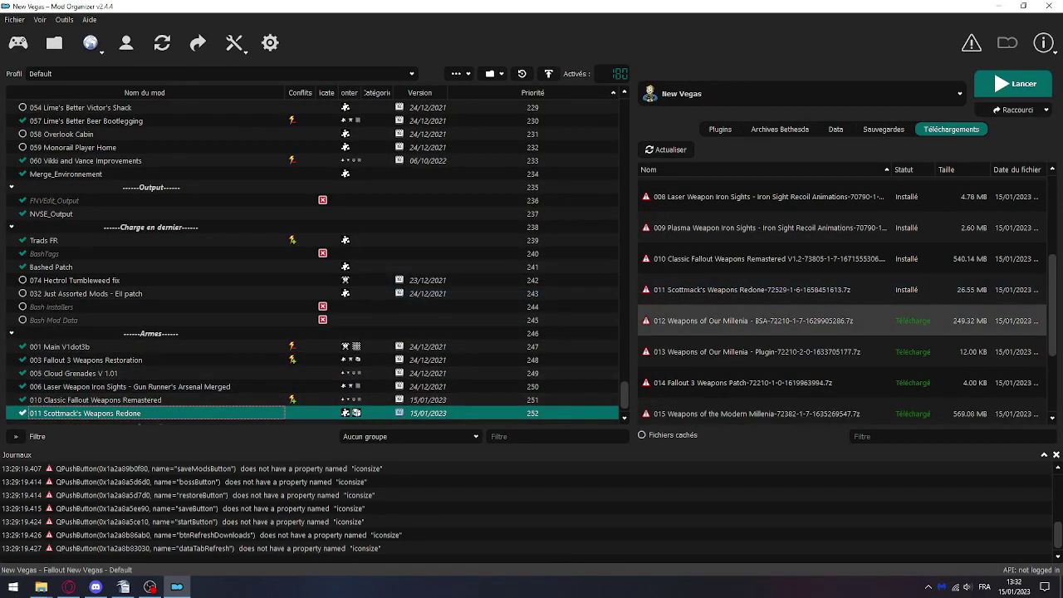
Install the 012 Weapons of Our Millenia - BSA archive through manual installation, keeping its suggested name
{"action": "double_click", "coordinate": [753, 320]}
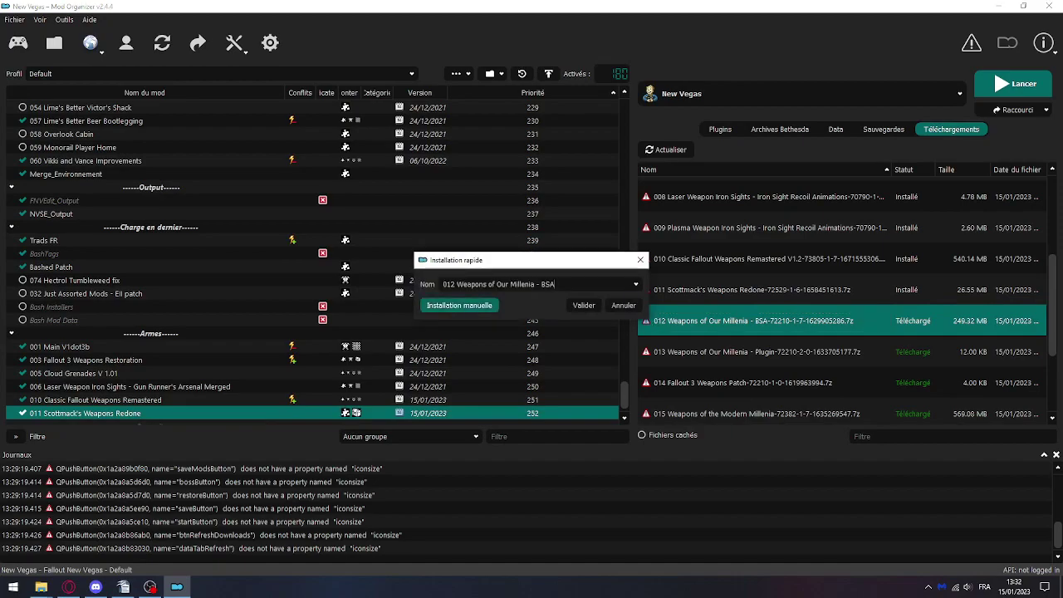
{"action": "left_click", "coordinate": [459, 305]}
{"action": "left_click_drag", "start_coordinate": [586, 216], "coordinate": [480, 217]}
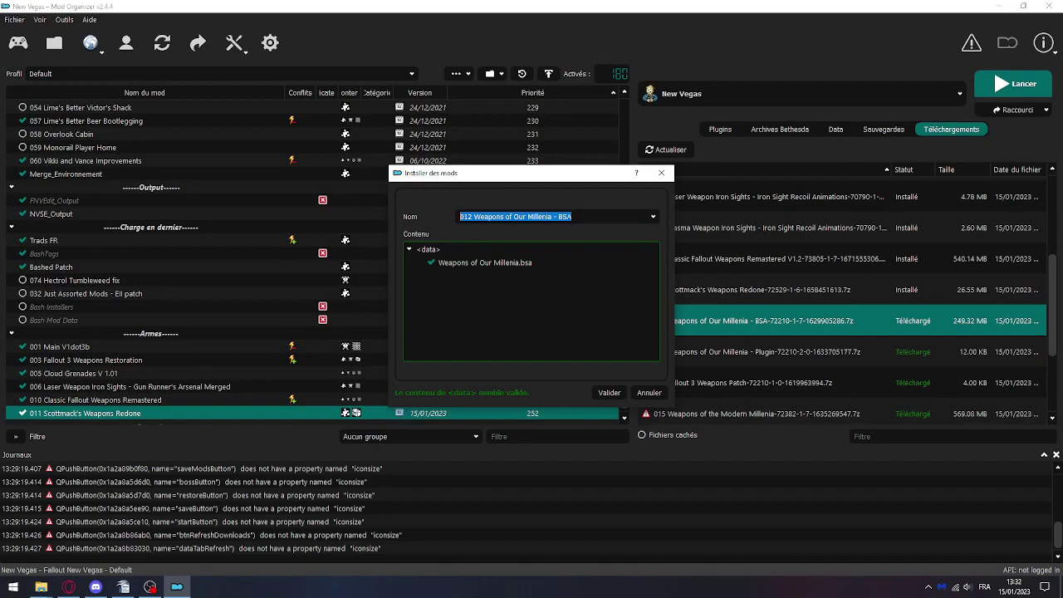
{"action": "left_click", "coordinate": [610, 393]}
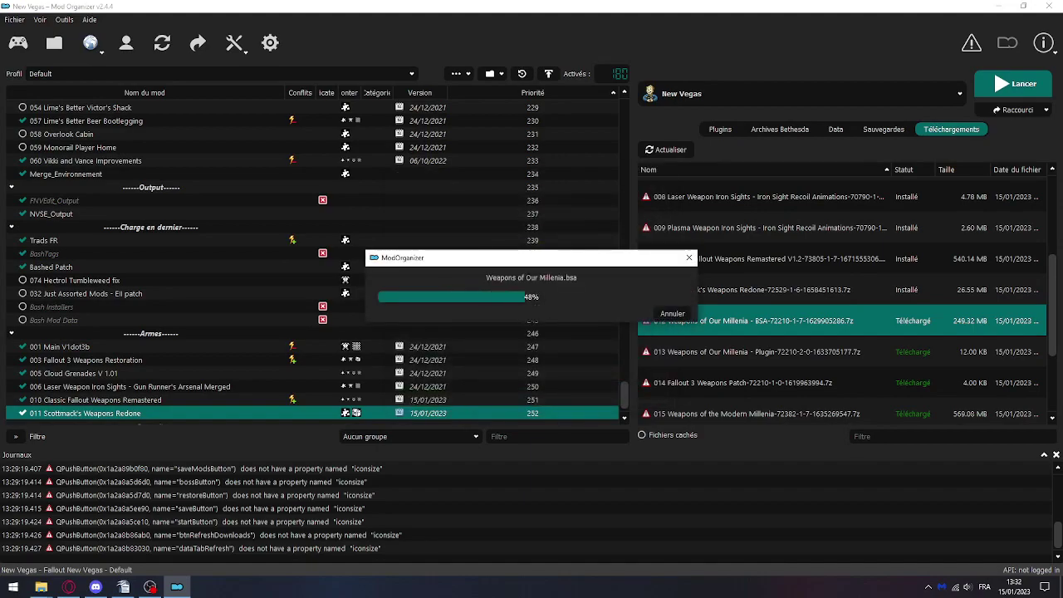
Install the 013 Weapons of Our Millenia - Plugin archive manually, merging it into the mod 012 Weapons of Our Millenia - BSA
{"action": "double_click", "coordinate": [758, 352]}
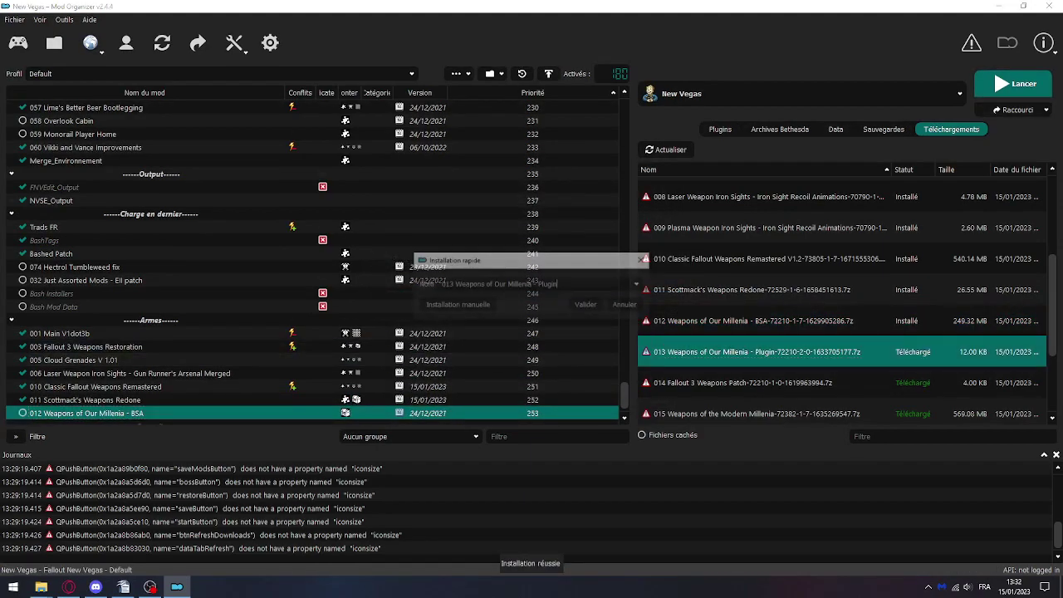
{"action": "triple_click", "coordinate": [498, 284]}
{"action": "type", "text": "012 Weapons of Our Millenia - BSA"}
{"action": "left_click", "coordinate": [456, 305]}
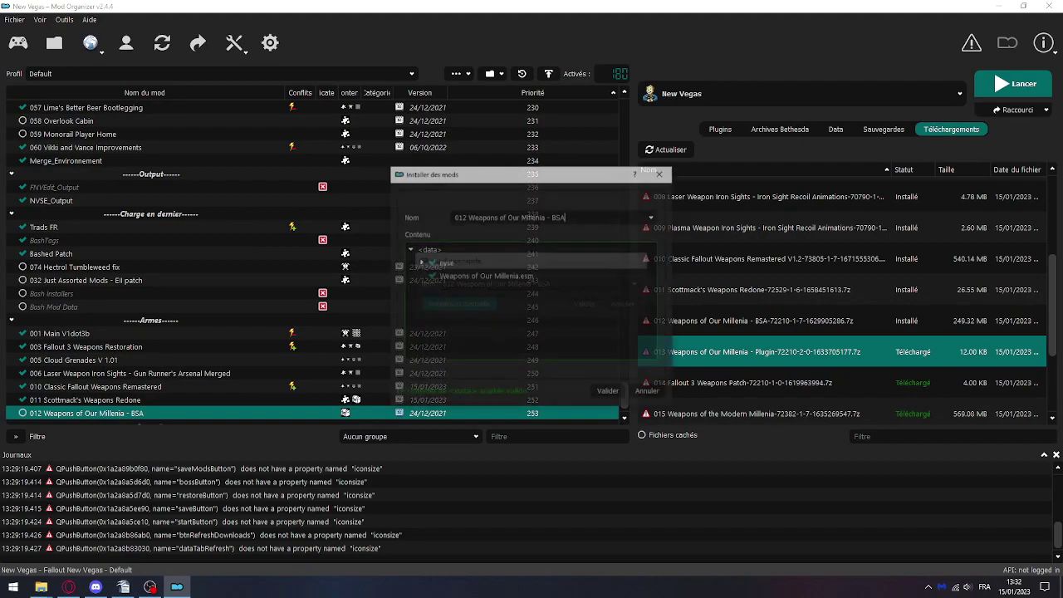
{"action": "key", "text": "Return"}
{"action": "key", "text": "Return"}
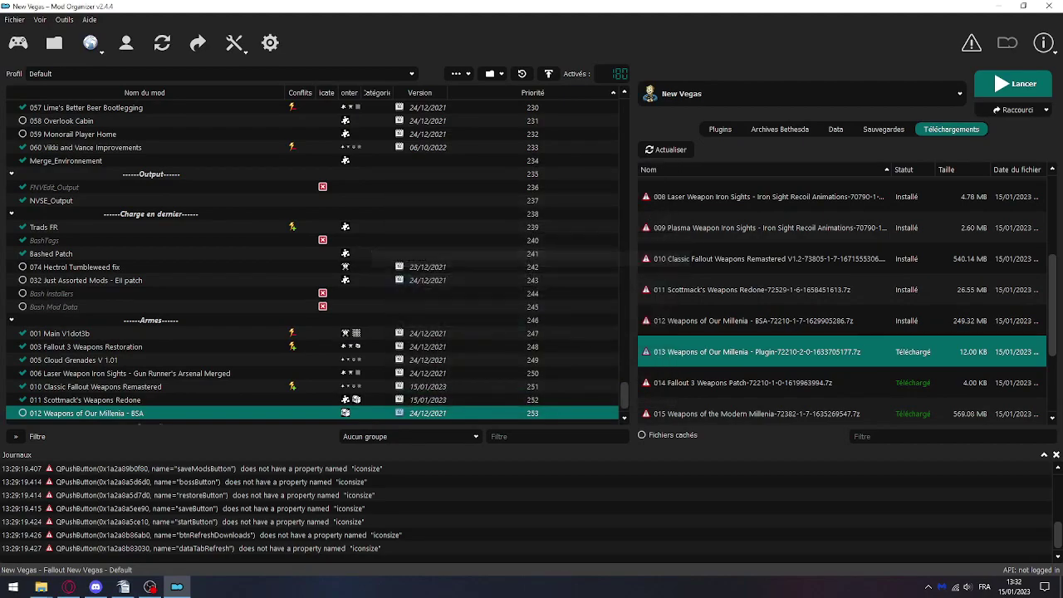
Install the 014 Fallout 3 Weapons Patch archive manually, merging it into the mod 012 Weapons of Our Millenia - BSA
{"action": "scroll", "coordinate": [758, 320], "scroll_direction": "down", "scroll_amount": 1}
{"action": "double_click", "coordinate": [757, 292]}
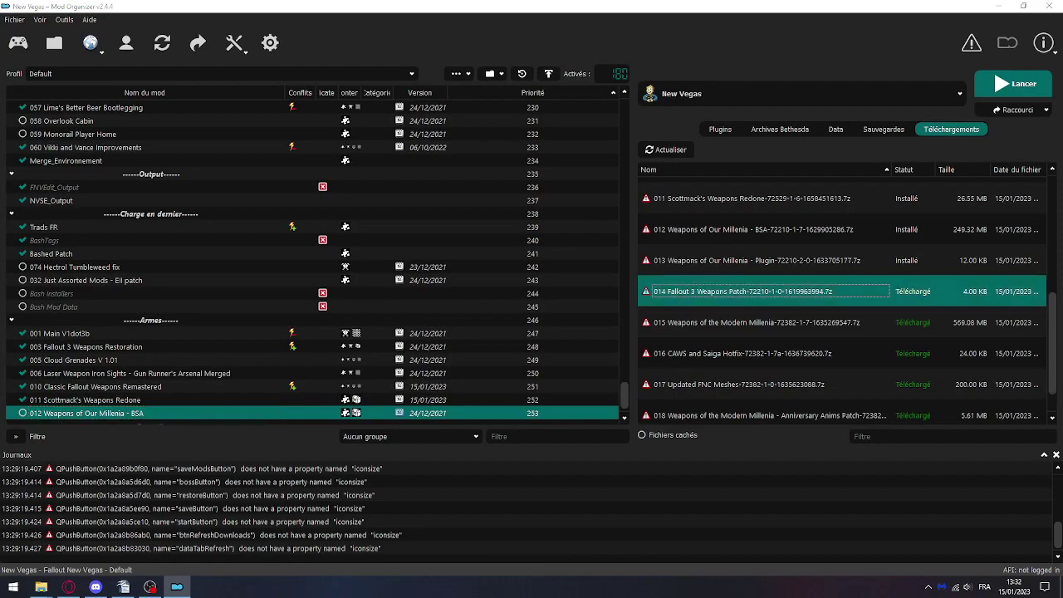
{"action": "left_click_drag", "start_coordinate": [537, 284], "coordinate": [441, 285]}
{"action": "type", "text": "012 Weapons of Our Millenia - BSA"}
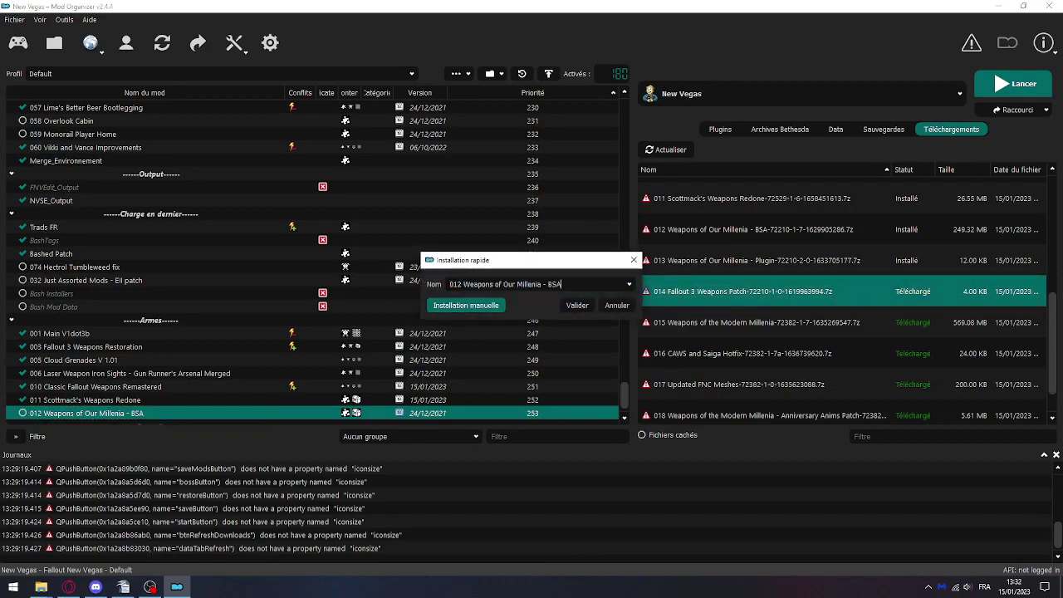
{"action": "left_click", "coordinate": [461, 305]}
{"action": "key", "text": "Return"}
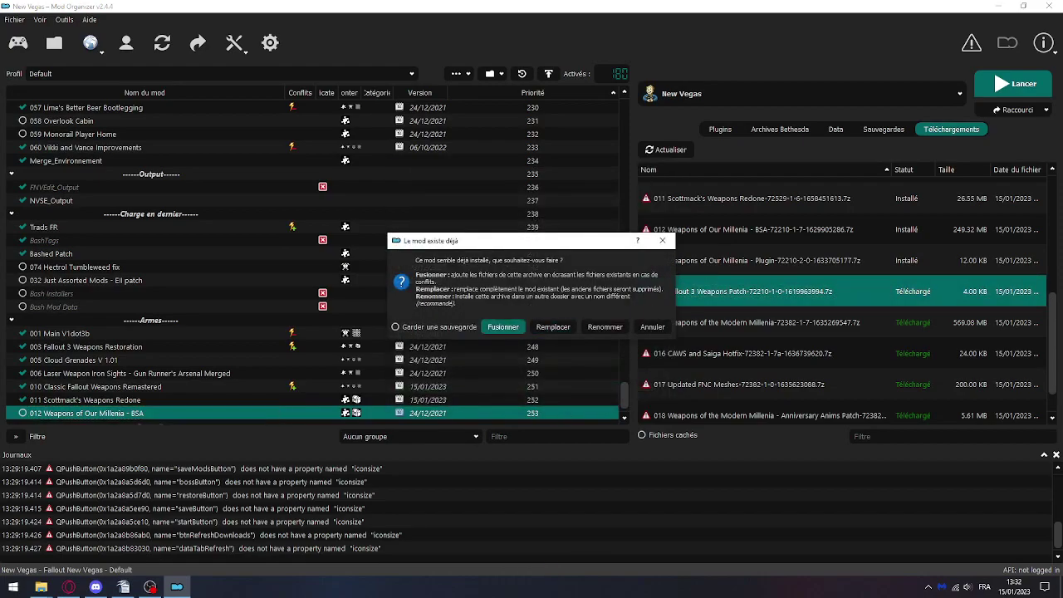
{"action": "key", "text": "Return"}
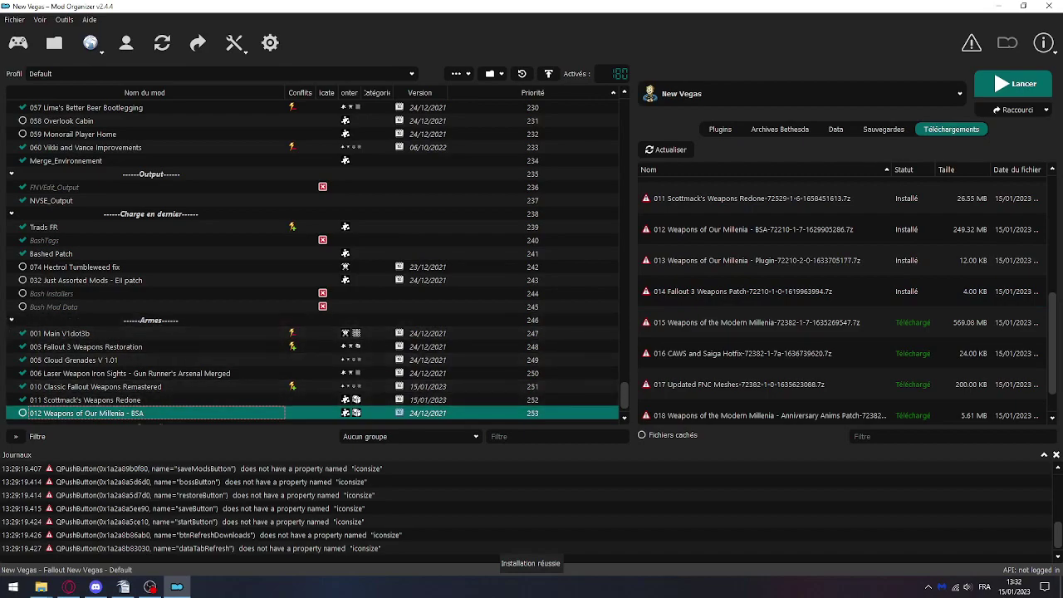
Install the 015 Weapons of the Modern Millenia archive through manual installation, copying its suggested name for reuse
{"action": "double_click", "coordinate": [756, 322]}
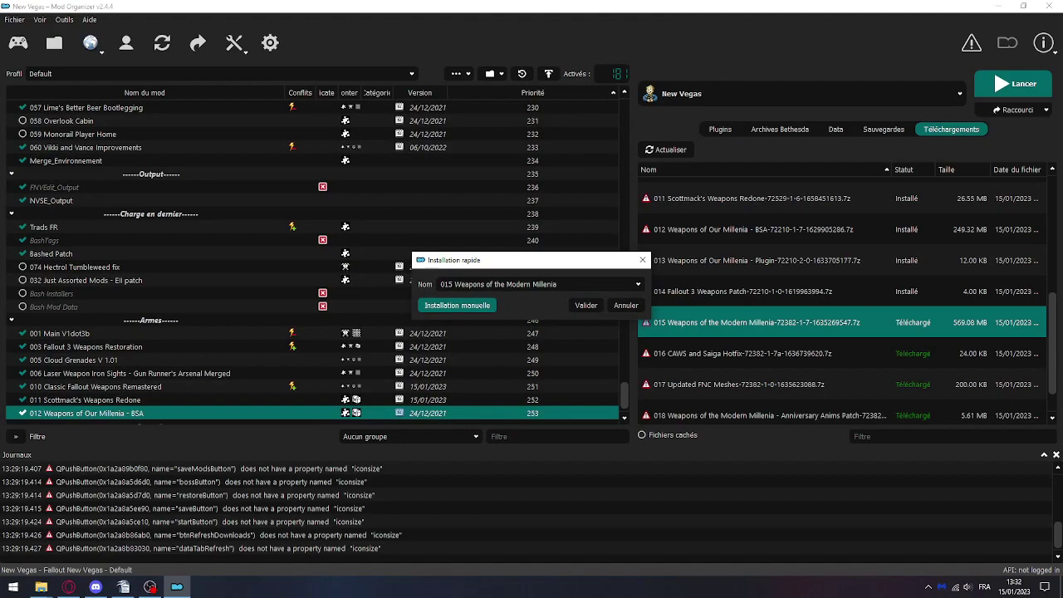
{"action": "left_click_drag", "start_coordinate": [547, 284], "coordinate": [437, 284]}
{"action": "key", "text": "ctrl+c"}
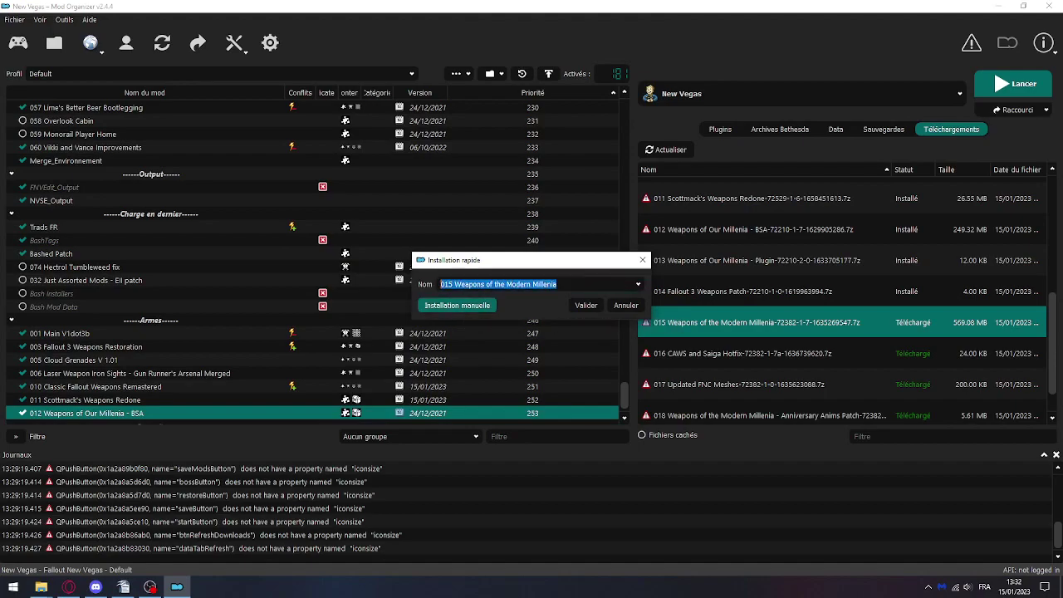
{"action": "left_click", "coordinate": [457, 305]}
{"action": "key", "text": "Return"}
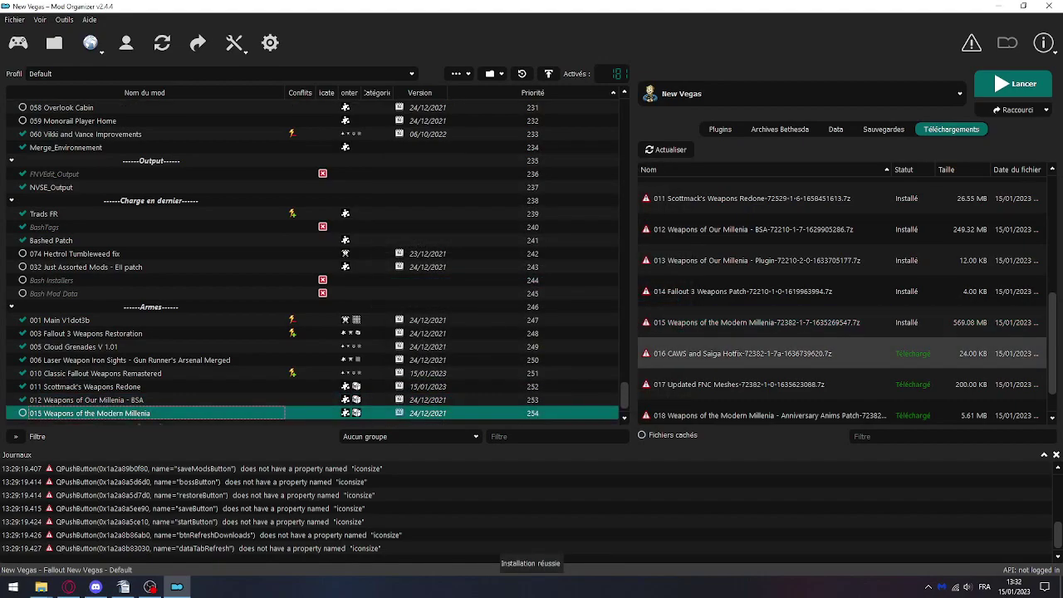
Install the 016 CAWS and Saiga Hotfix archive manually, merging it into the mod 015 Weapons of the Modern Millenia
{"action": "double_click", "coordinate": [742, 354]}
{"action": "left_click_drag", "start_coordinate": [539, 284], "coordinate": [447, 285]}
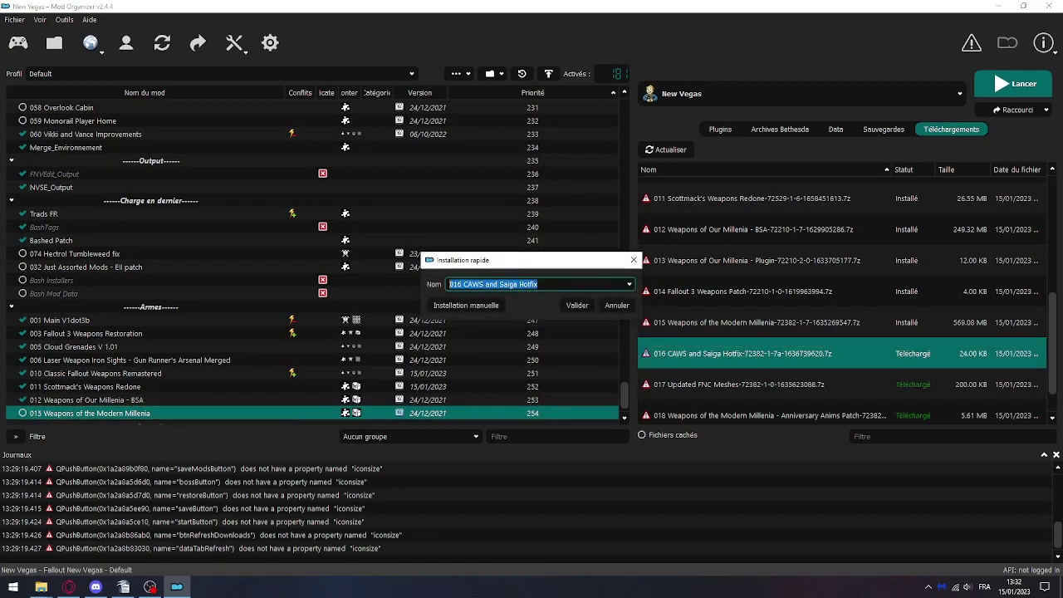
{"action": "key", "text": "ctrl+v"}
{"action": "left_click", "coordinate": [466, 306]}
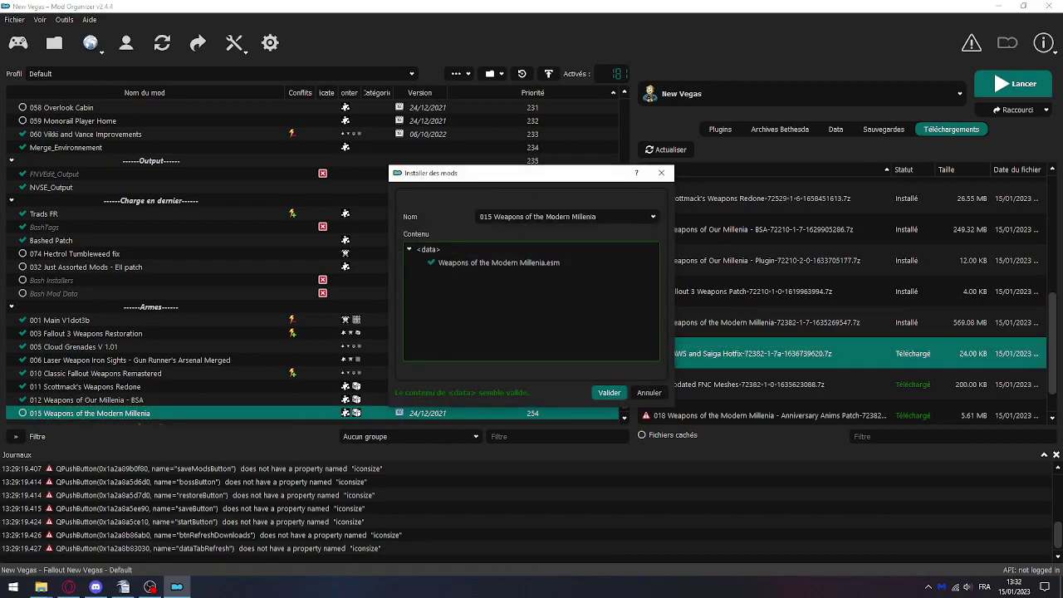
{"action": "left_click", "coordinate": [609, 393]}
{"action": "left_click", "coordinate": [503, 324]}
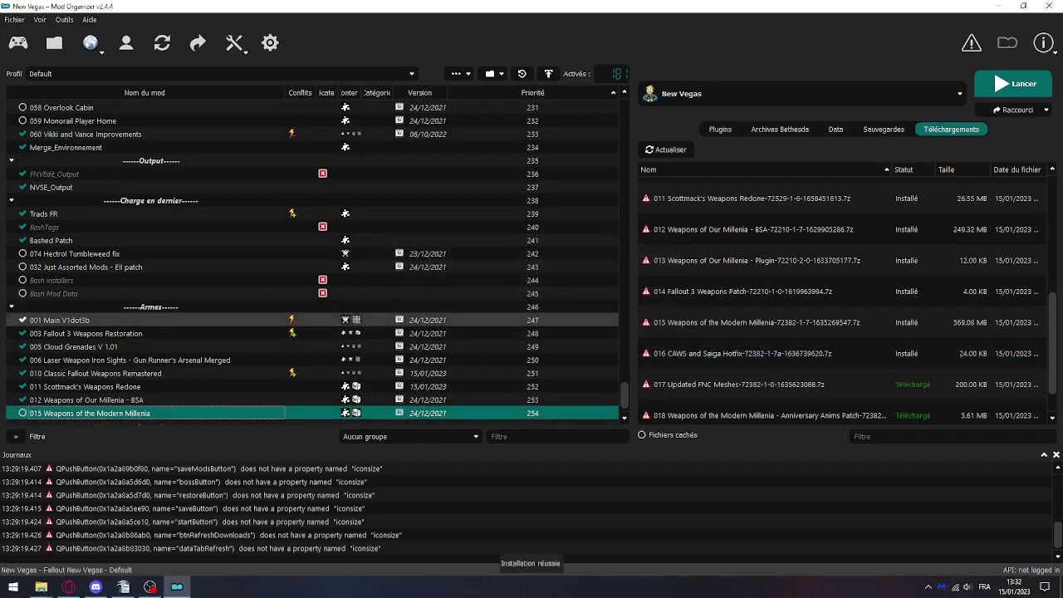
Install the 017 Updated FNC Meshes archive manually, merging it into the mod 015 Weapons of the Modern Millenia
{"action": "double_click", "coordinate": [739, 384]}
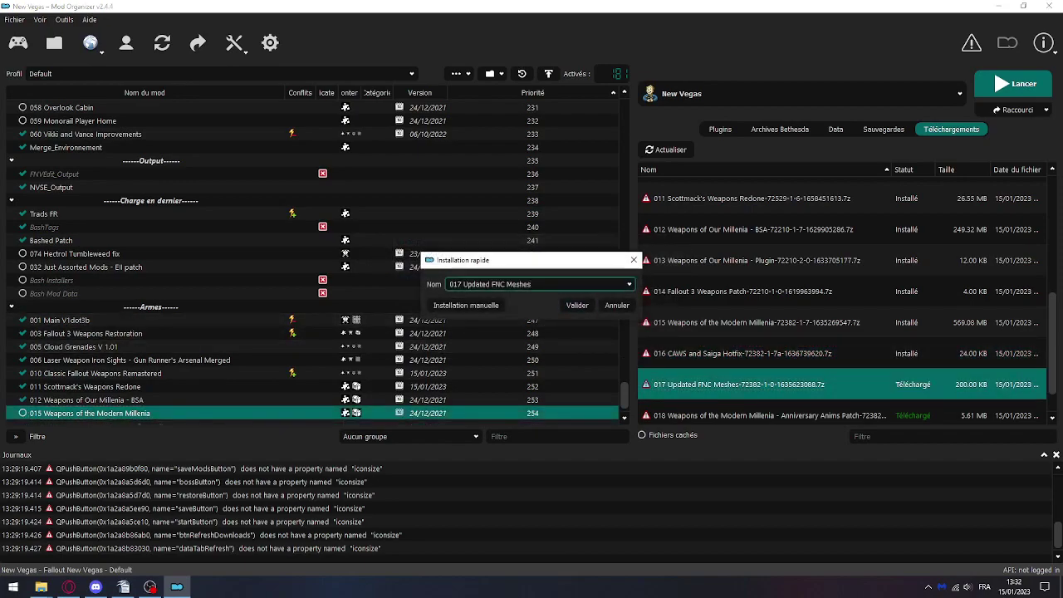
{"action": "key", "text": "ctrl+v"}
{"action": "left_click", "coordinate": [465, 306]}
{"action": "left_click", "coordinate": [609, 393]}
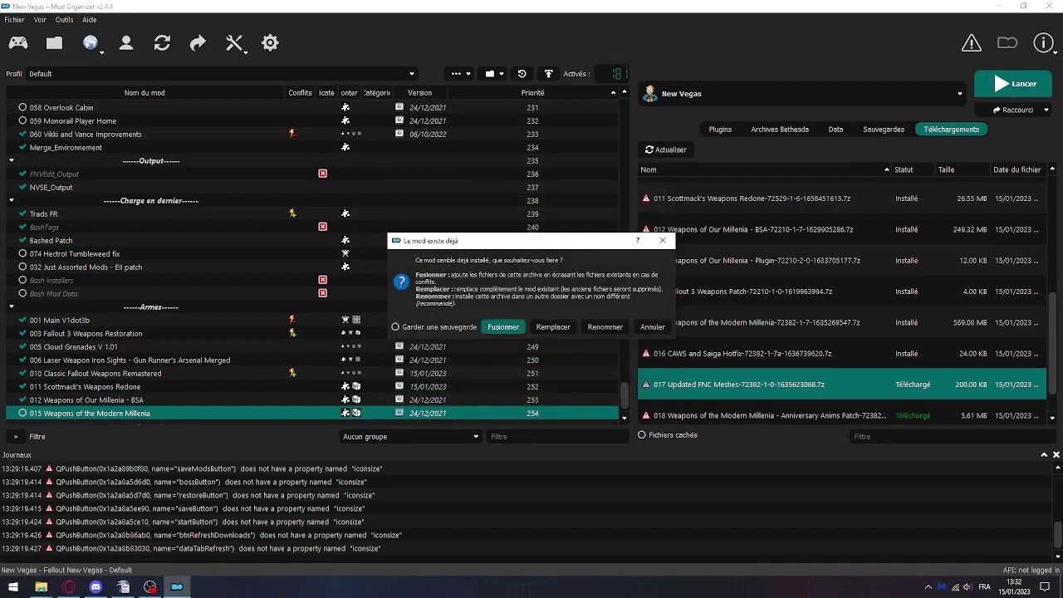
{"action": "left_click", "coordinate": [503, 326]}
Merge the 018 Weapons of the Modern Millenia - Anniversary Anims Patch archive into 015 Weapons of the Modern Millenia and enable that mod
{"action": "scroll", "coordinate": [830, 320], "scroll_direction": "down", "scroll_amount": 1}
{"action": "double_click", "coordinate": [747, 379]}
{"action": "left_click_drag", "start_coordinate": [600, 284], "coordinate": [504, 284]}
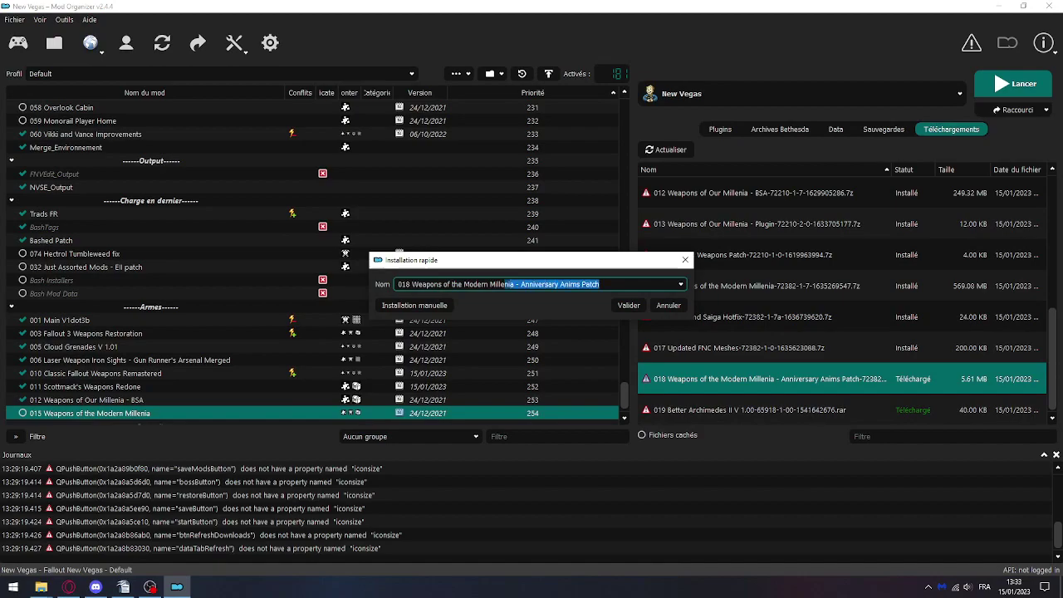
{"action": "key", "text": "ctrl+v"}
{"action": "left_click", "coordinate": [644, 391]}
{"action": "left_click", "coordinate": [503, 327]}
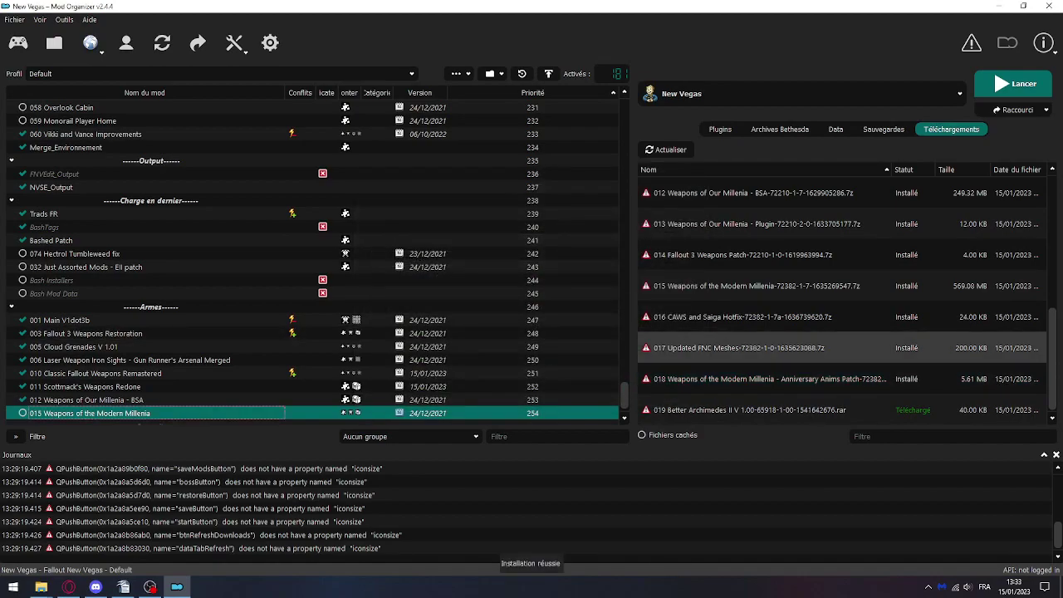
{"action": "left_click", "coordinate": [22, 413]}
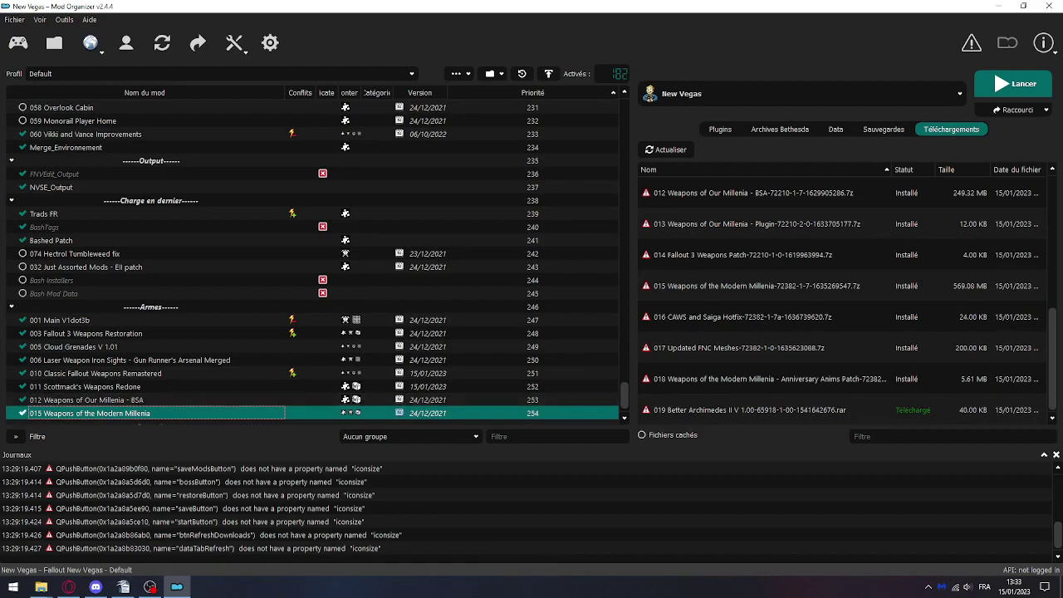
Install the 019 Better Archimedes II V 1.00 archive under its suggested name and enable the mod
{"action": "double_click", "coordinate": [749, 410]}
{"action": "left_click", "coordinate": [462, 305]}
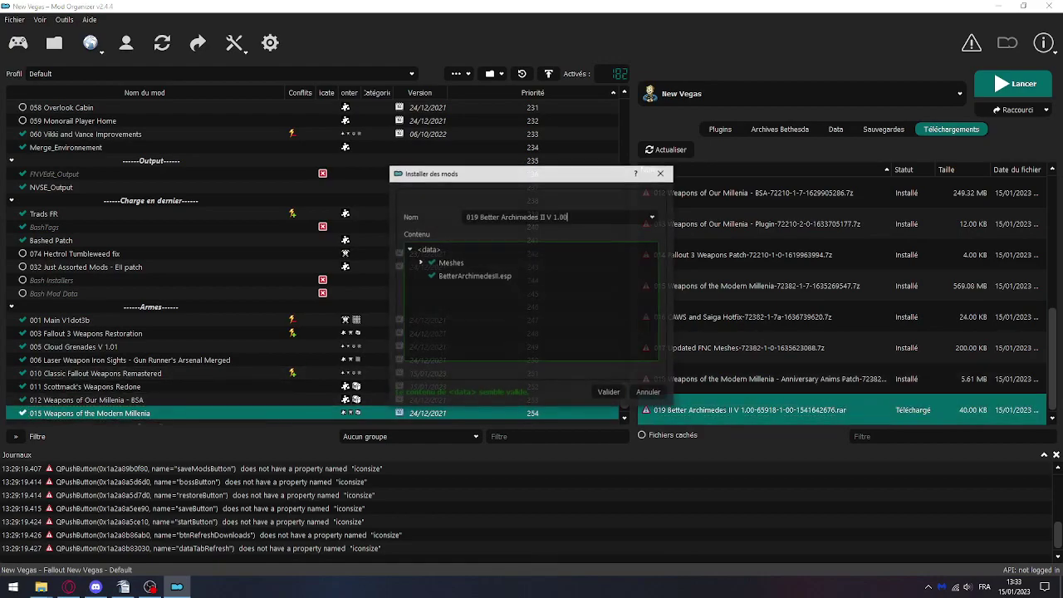
{"action": "left_click", "coordinate": [609, 392]}
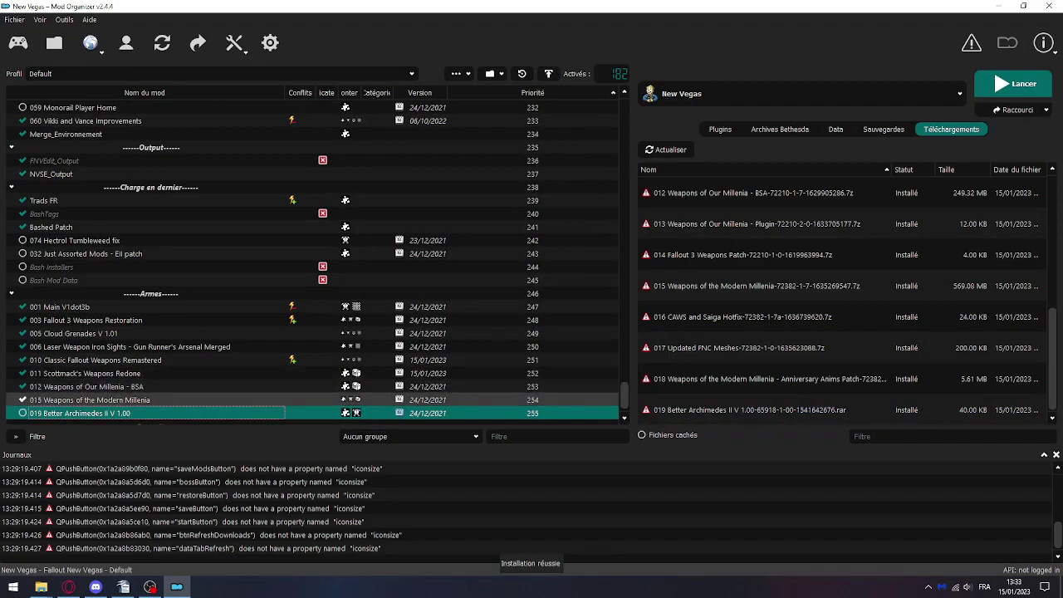
{"action": "left_click", "coordinate": [22, 412]}
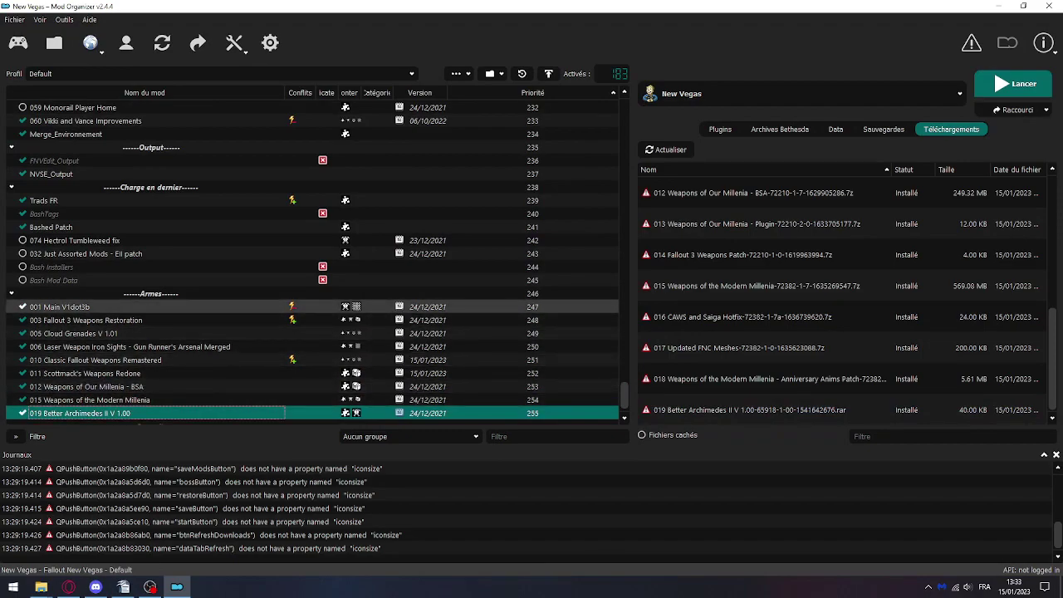
Move the Armes separator and all its weapon mods above the Output separator, directly below Merge_Environnement
{"action": "left_click", "coordinate": [22, 306]}
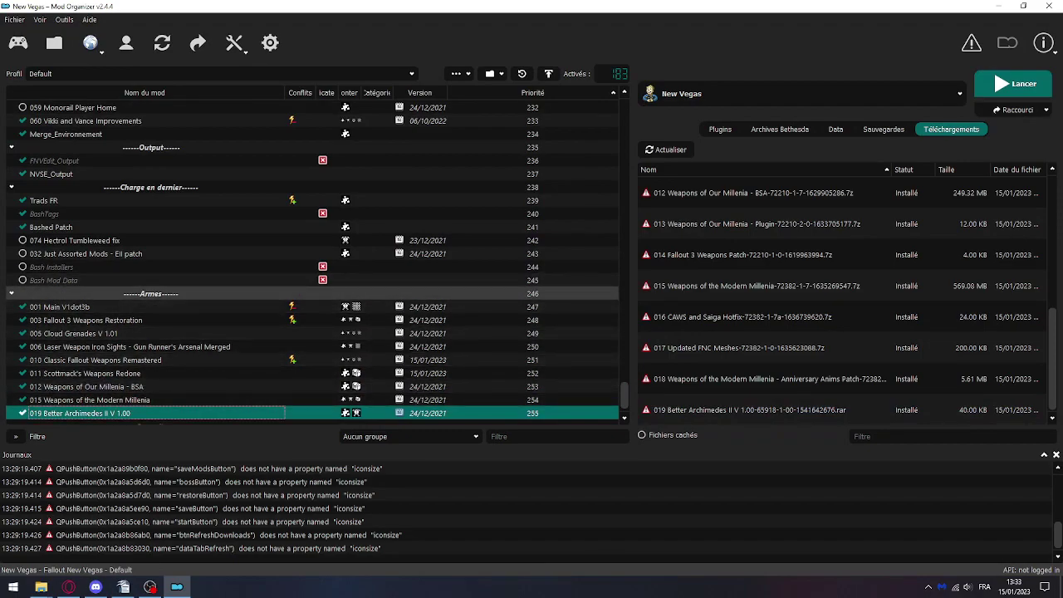
{"action": "left_click", "coordinate": [151, 293], "text": "shift"}
{"action": "scroll", "coordinate": [151, 293], "scroll_direction": "up", "scroll_amount": 2}
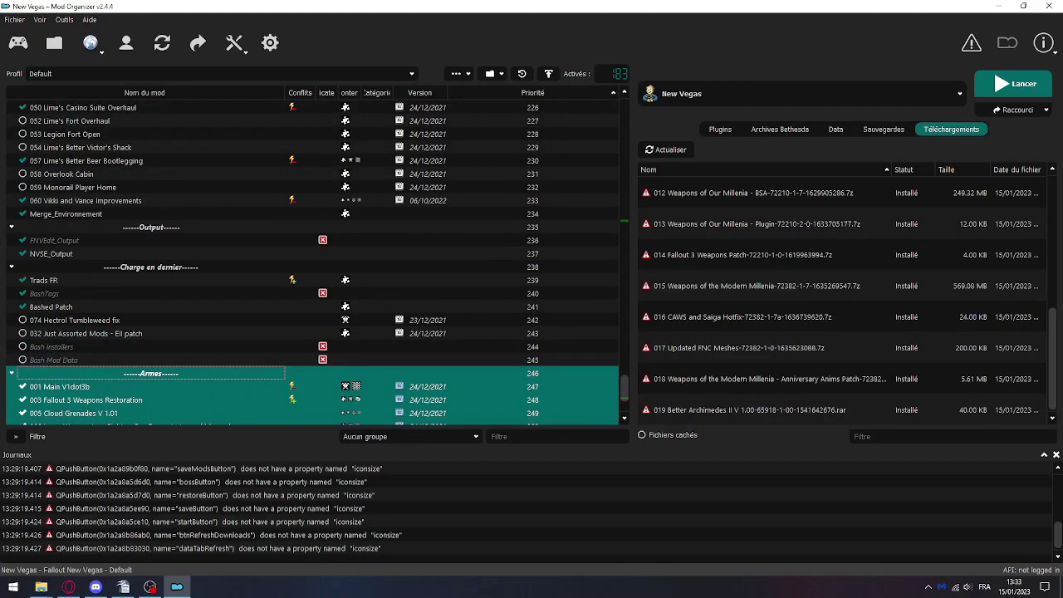
{"action": "left_click_drag", "start_coordinate": [151, 372], "coordinate": [151, 224]}
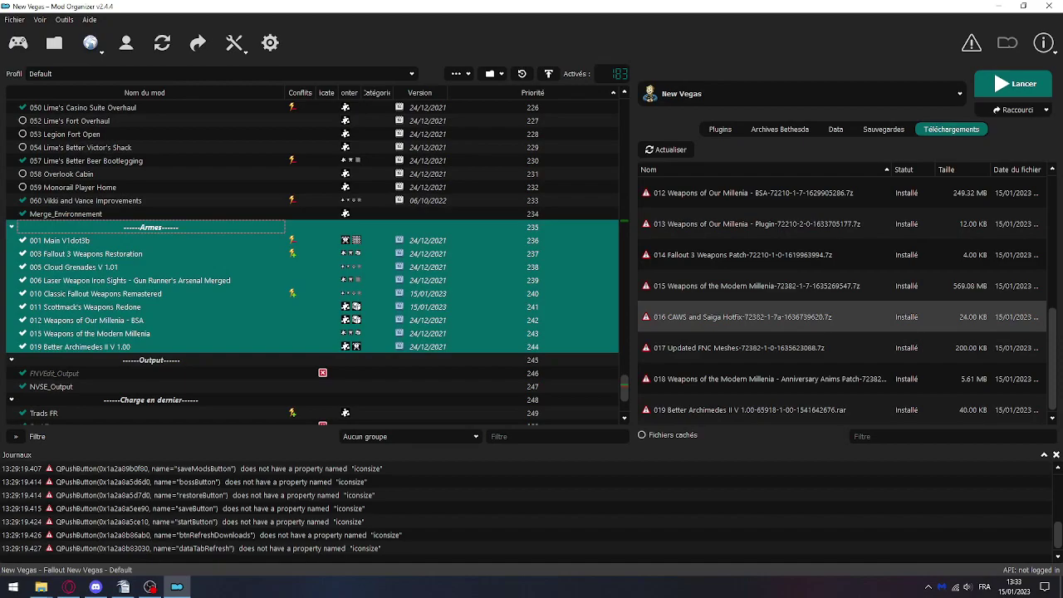
Delete all completed downloads from the downloads list and from the disk
{"action": "right_click", "coordinate": [810, 319]}
{"action": "left_click", "coordinate": [893, 467]}
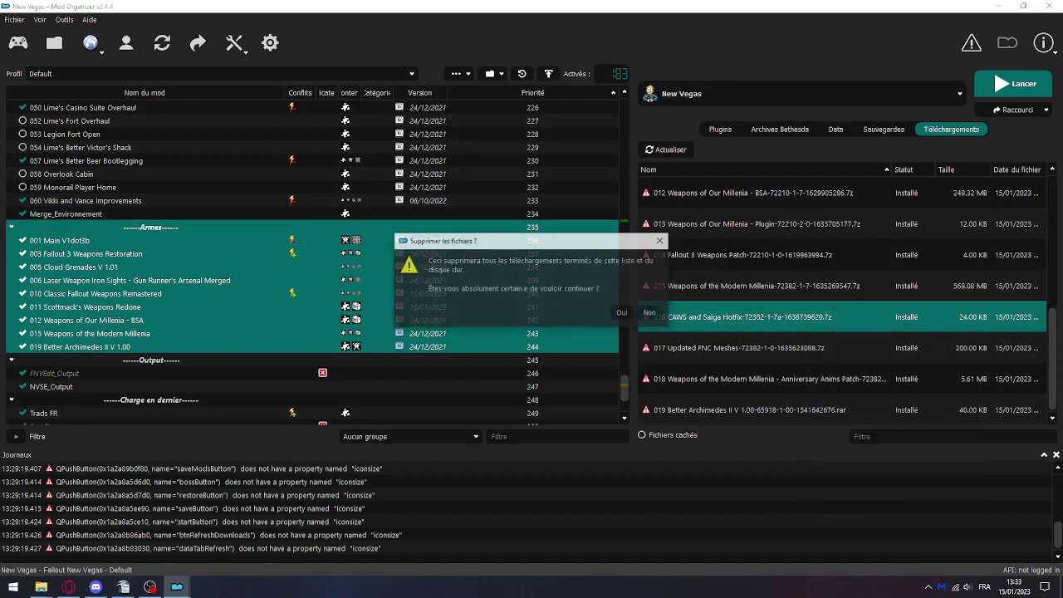
{"action": "left_click", "coordinate": [622, 312]}
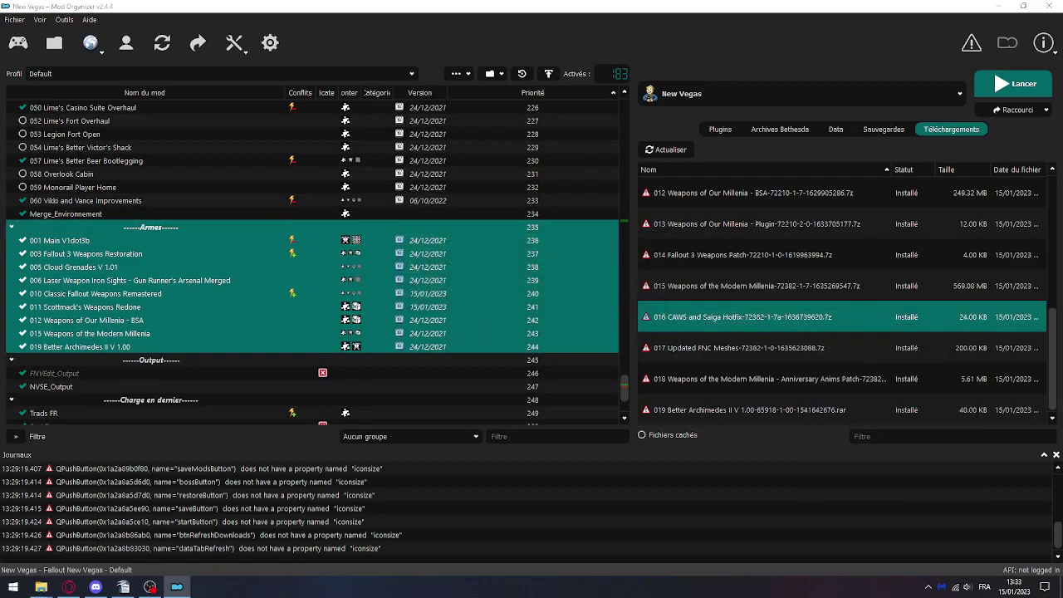
Review the new weapon plugins at the end of the plugin list and check the load order for warnings in LOOT
{"action": "left_click", "coordinate": [719, 129]}
{"action": "scroll", "coordinate": [697, 290], "scroll_direction": "down", "scroll_amount": 20}
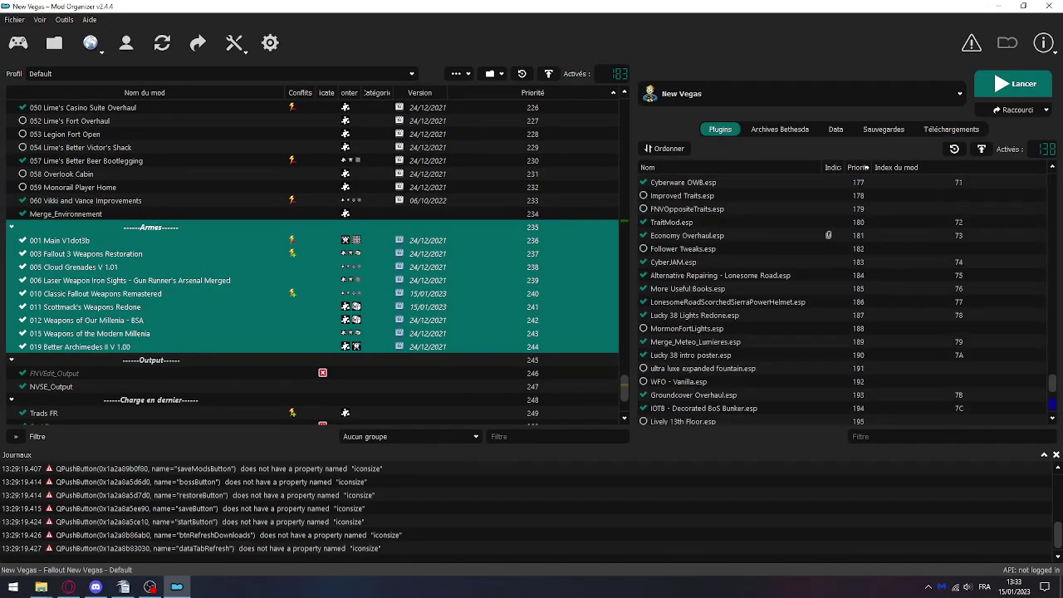
{"action": "scroll", "coordinate": [680, 301], "scroll_direction": "down", "scroll_amount": 5}
{"action": "mouse_move", "coordinate": [822, 301]}
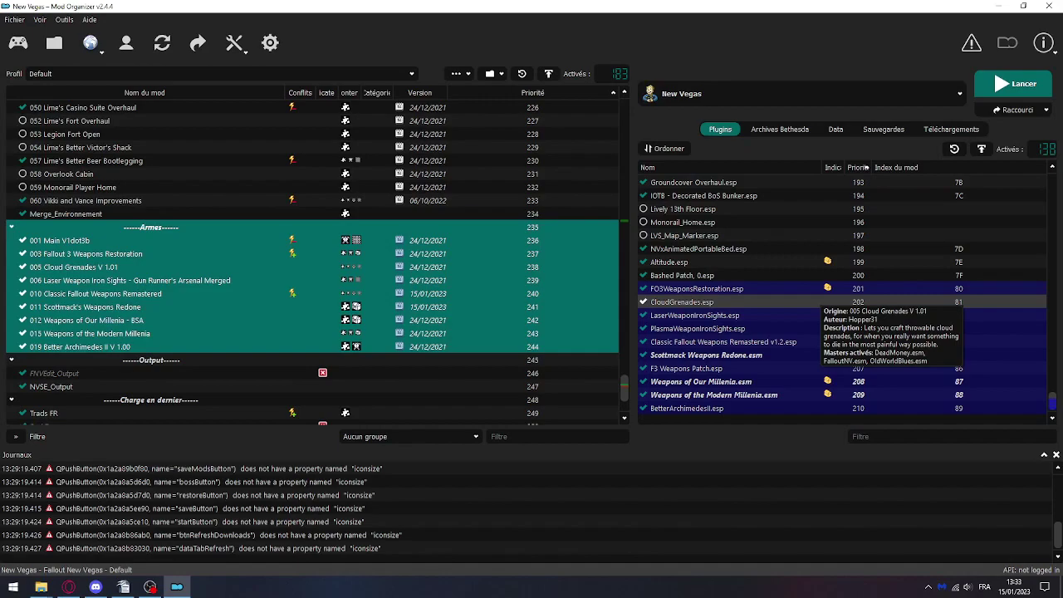
{"action": "left_click", "coordinate": [797, 93]}
{"action": "left_click", "coordinate": [670, 159]}
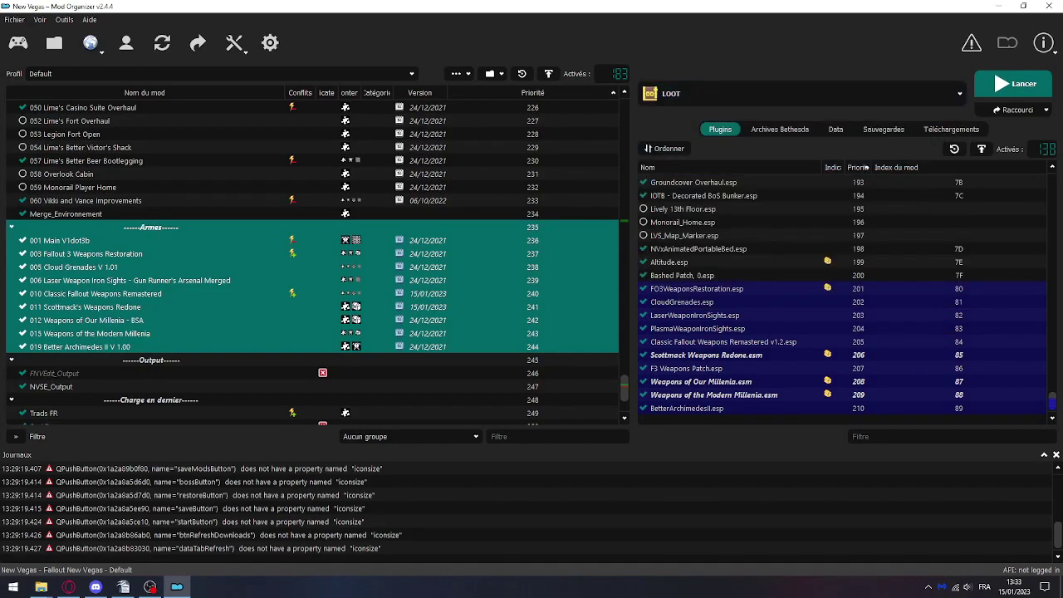
{"action": "left_click", "coordinate": [1015, 83]}
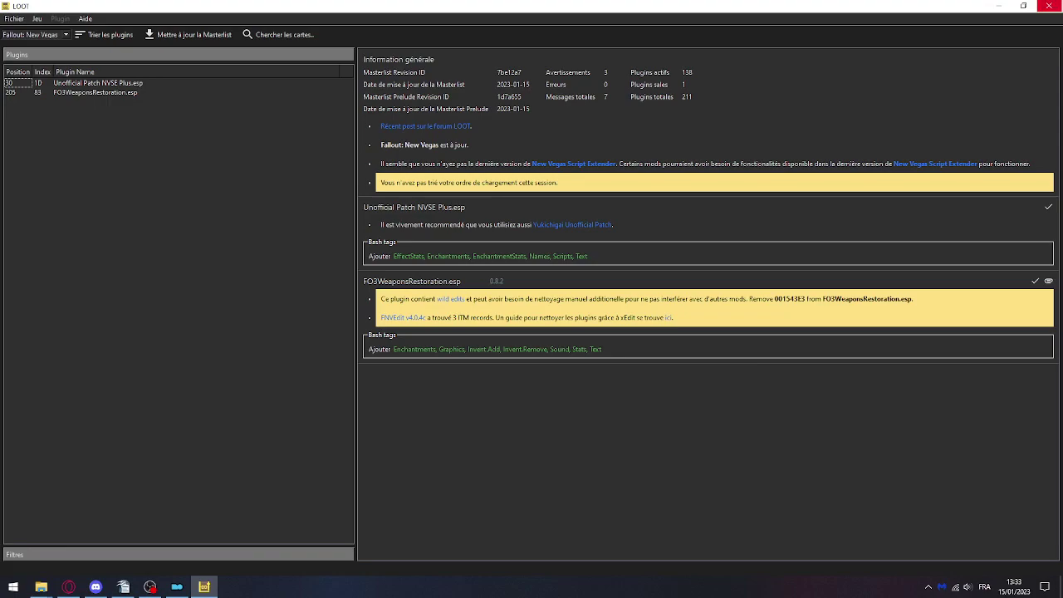
{"action": "left_click", "coordinate": [1047, 6]}
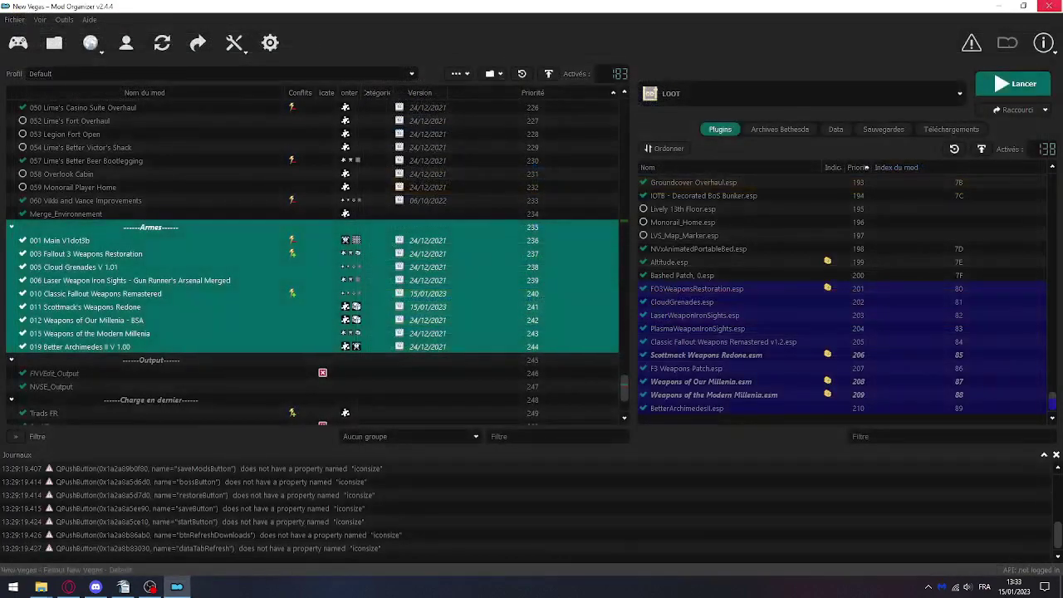
Clean FO3WeaponsRestoration.esp with FNVEditQuickAutoClean, finding it with the filter fo3, and close the cleaner once it finishes
{"action": "left_click", "coordinate": [801, 93]}
{"action": "left_click", "coordinate": [701, 198]}
{"action": "left_click", "coordinate": [1012, 84]}
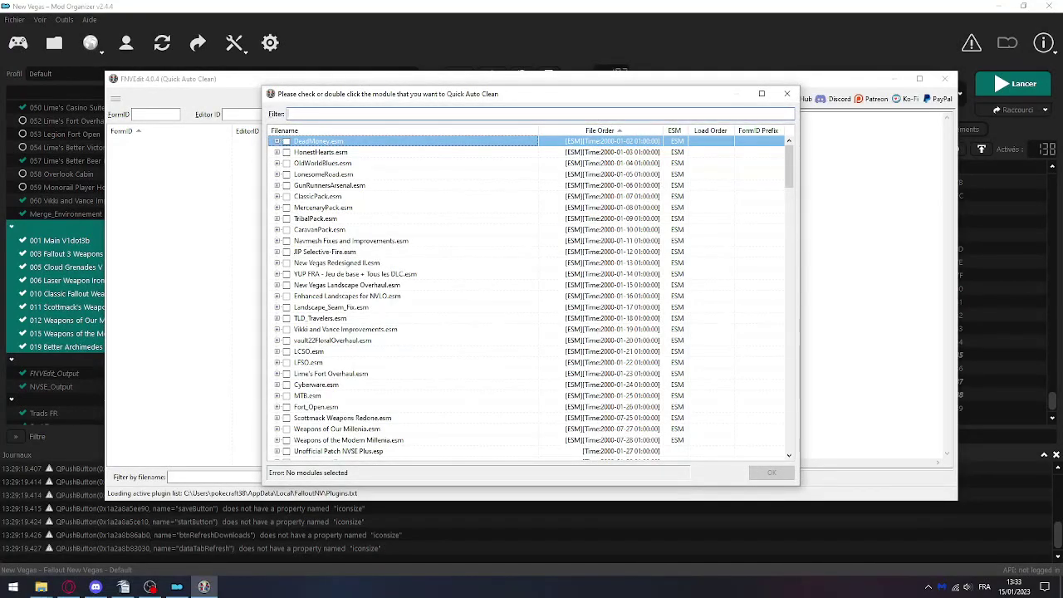
{"action": "type", "text": "fo"}
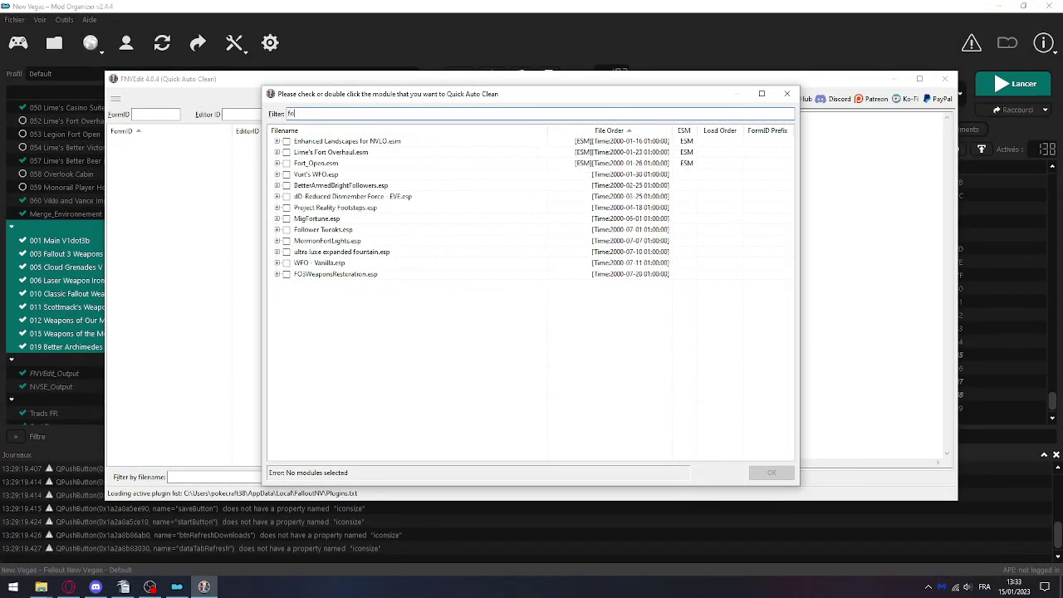
{"action": "type", "text": "3"}
{"action": "left_click", "coordinate": [287, 141]}
{"action": "left_click", "coordinate": [771, 472]}
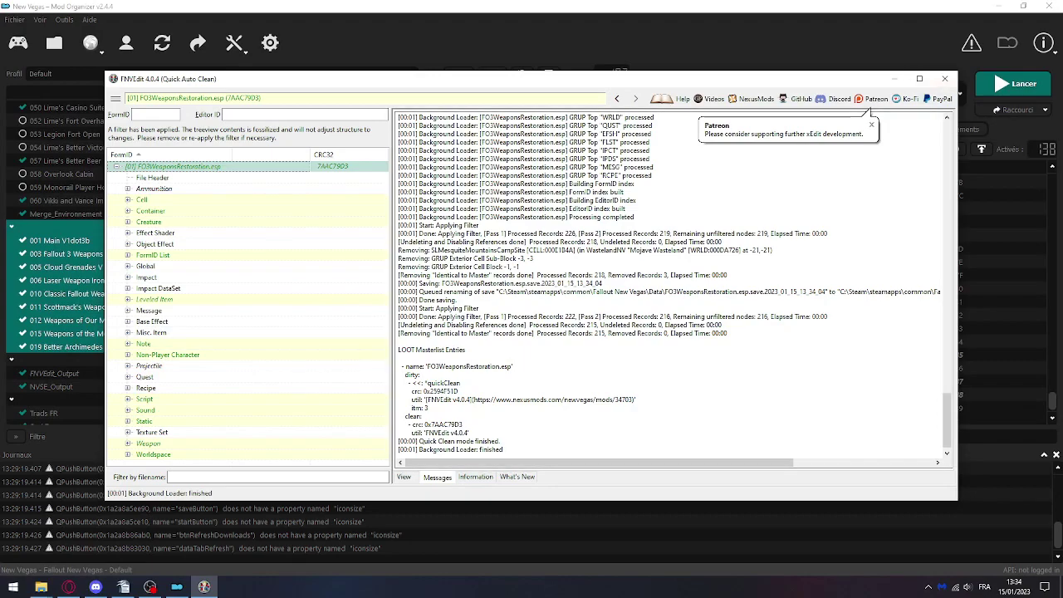
{"action": "left_click", "coordinate": [945, 79]}
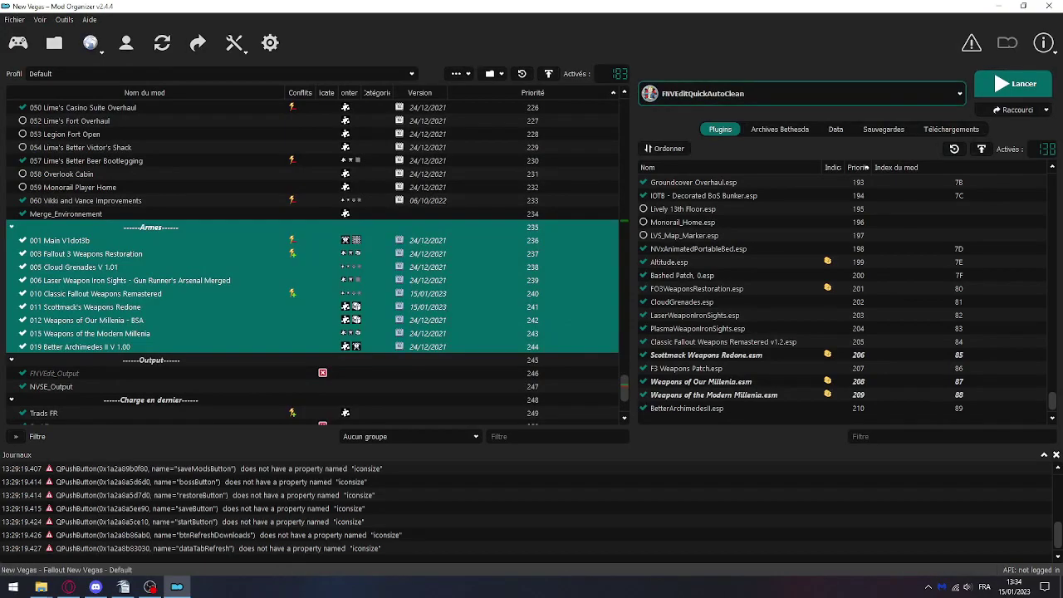
Run LOOT again to recheck FO3WeaponsRestoration.esp, keeping it open in the background while unlocking Mod Organizer
{"action": "left_click", "coordinate": [801, 93]}
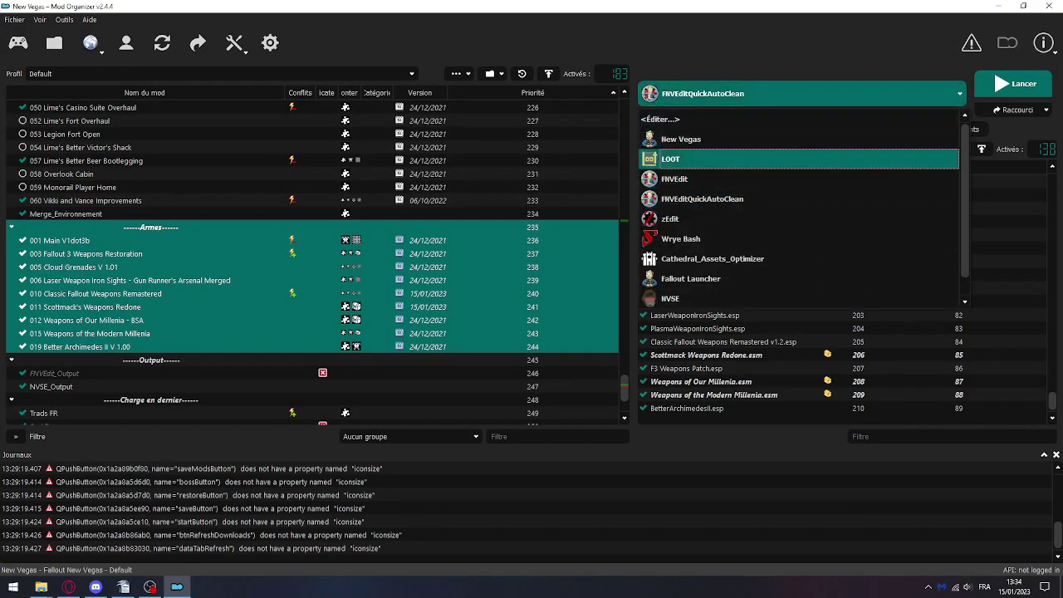
{"action": "left_click", "coordinate": [689, 197]}
{"action": "left_click", "coordinate": [1013, 84]}
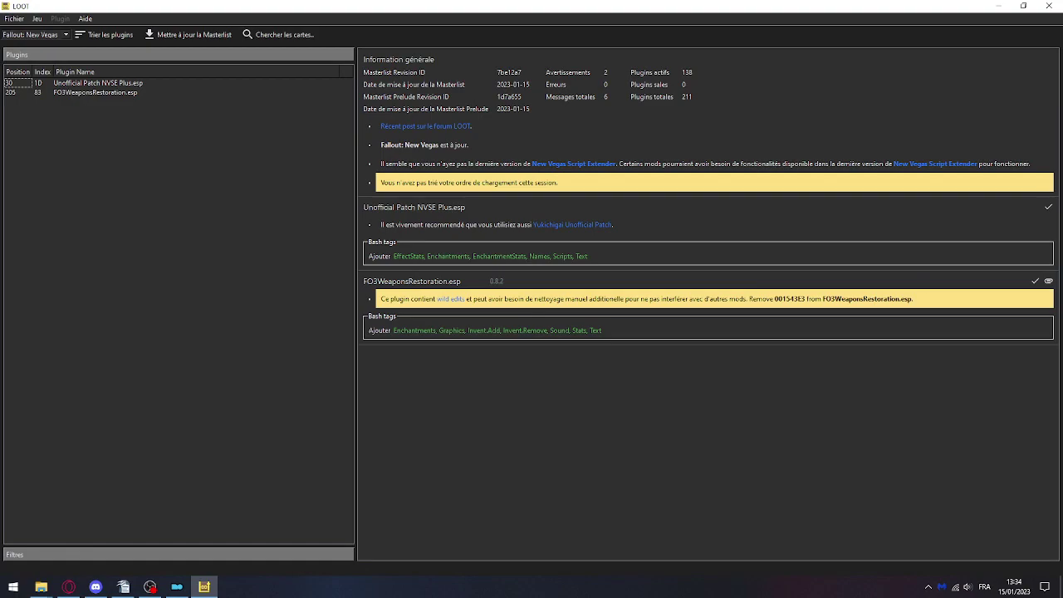
{"action": "left_click", "coordinate": [998, 6]}
{"action": "left_click", "coordinate": [533, 307]}
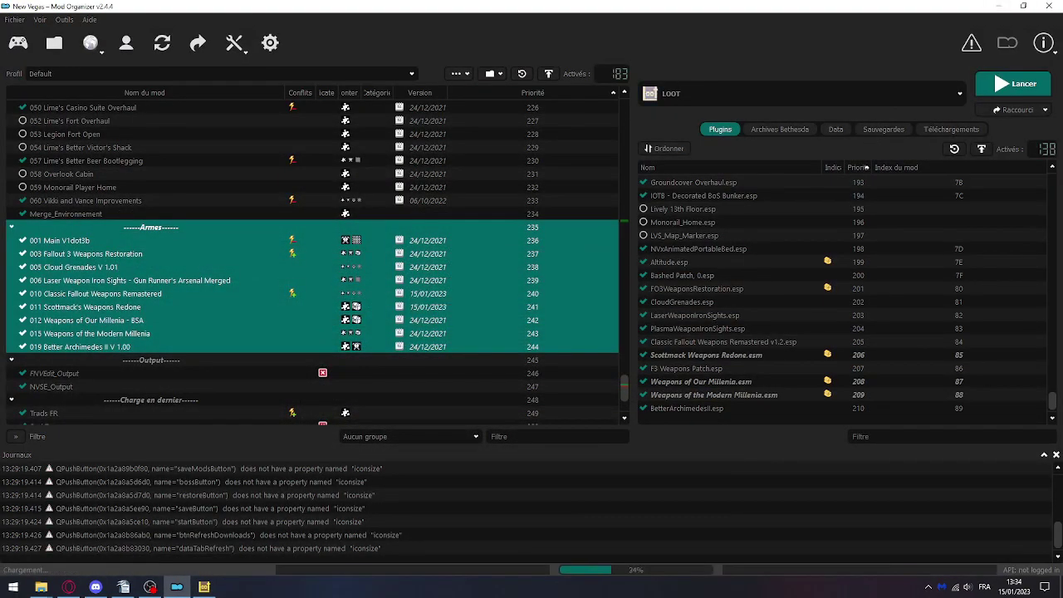
Launch FNVEdit from Mod Organizer and load all the preselected modules
{"action": "left_click", "coordinate": [802, 93]}
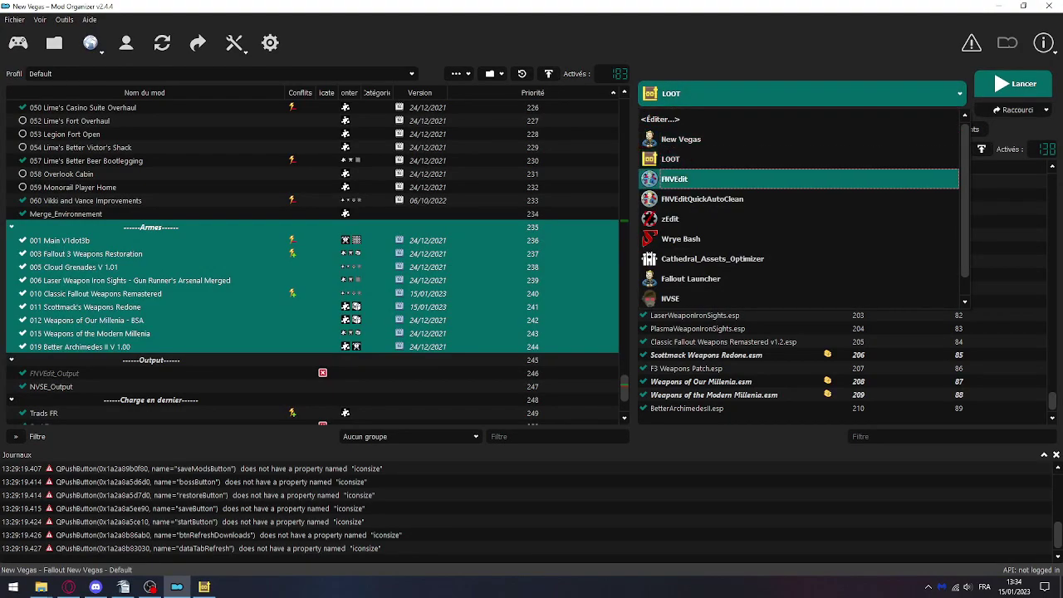
{"action": "left_click", "coordinate": [674, 179]}
{"action": "left_click", "coordinate": [1015, 84]}
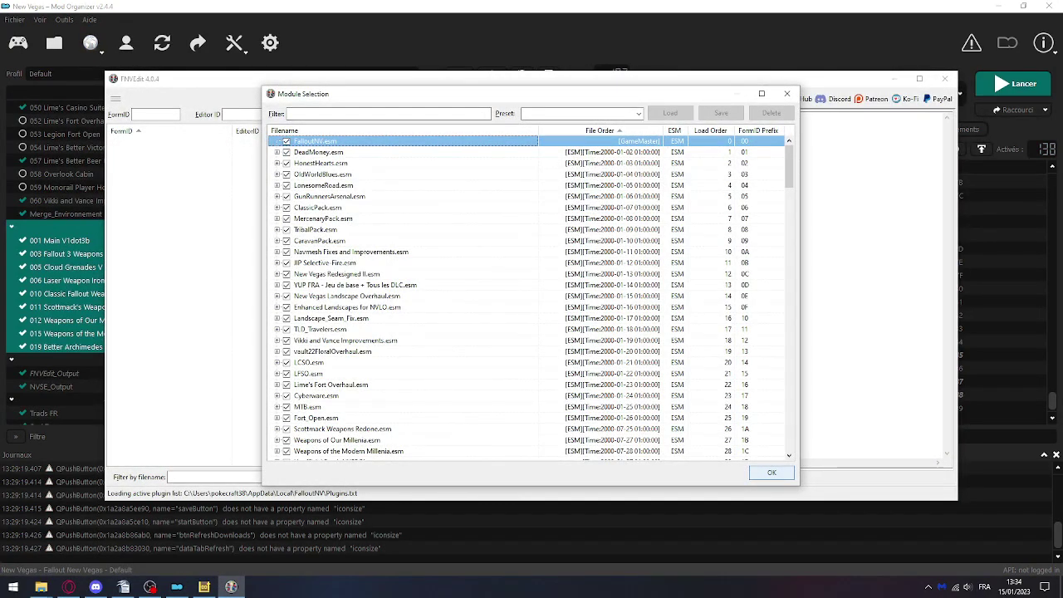
{"action": "left_click", "coordinate": [771, 472]}
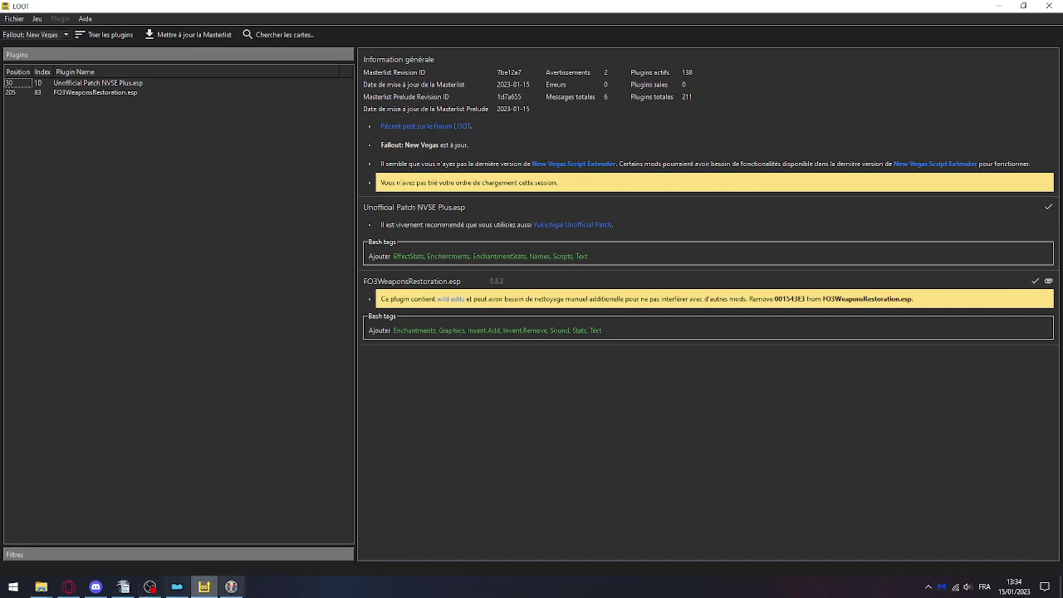
Look up the record with FormID 001543E3 in FNVEdit, checking the ID against the LOOT warning
{"action": "left_click", "coordinate": [232, 587]}
{"action": "type", "text": "001543E3"}
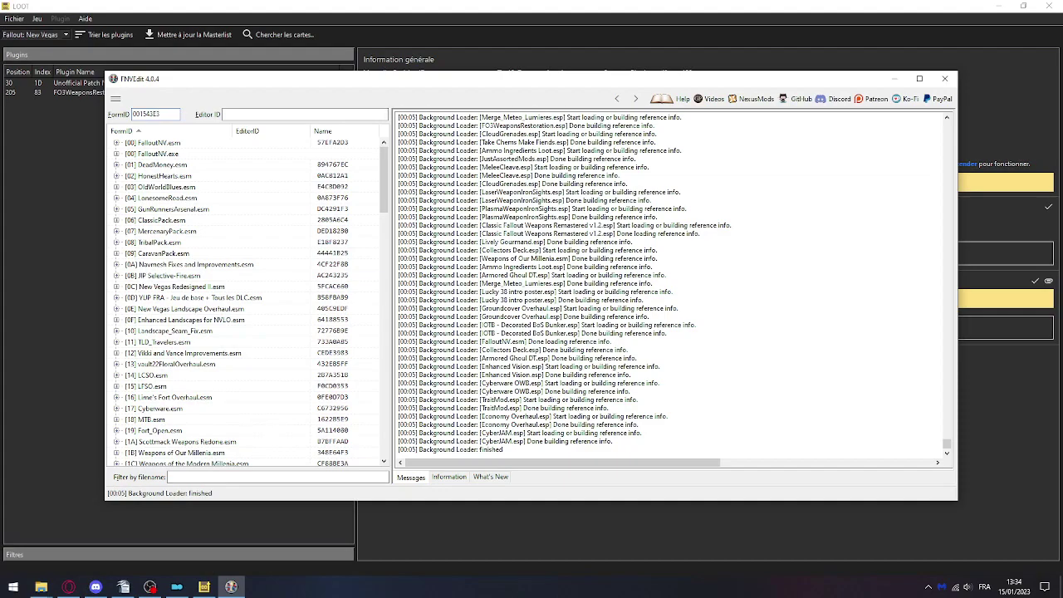
{"action": "key", "text": "alt+Tab"}
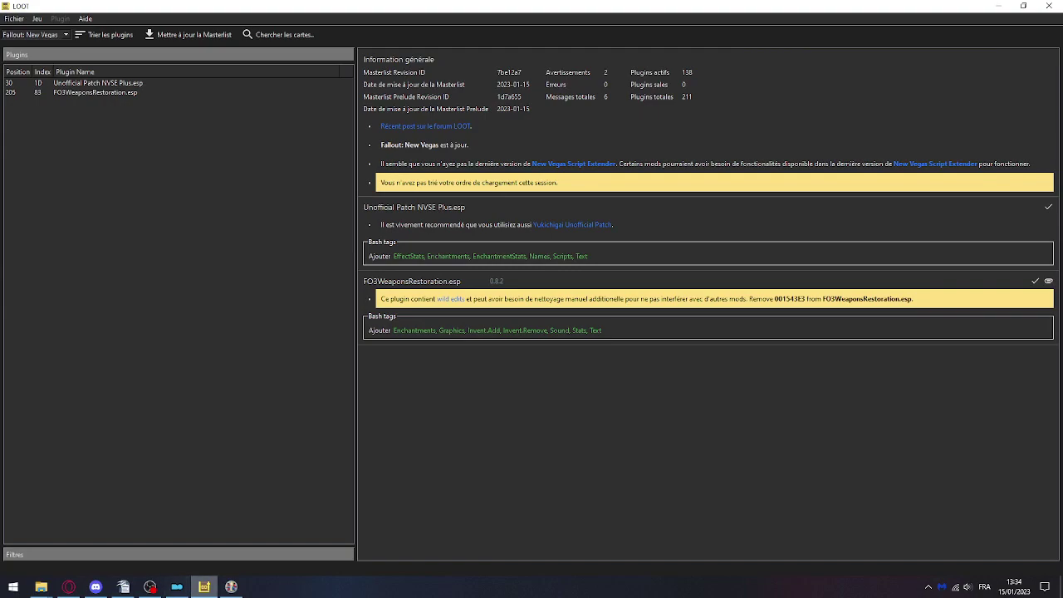
{"action": "key", "text": "alt+Tab"}
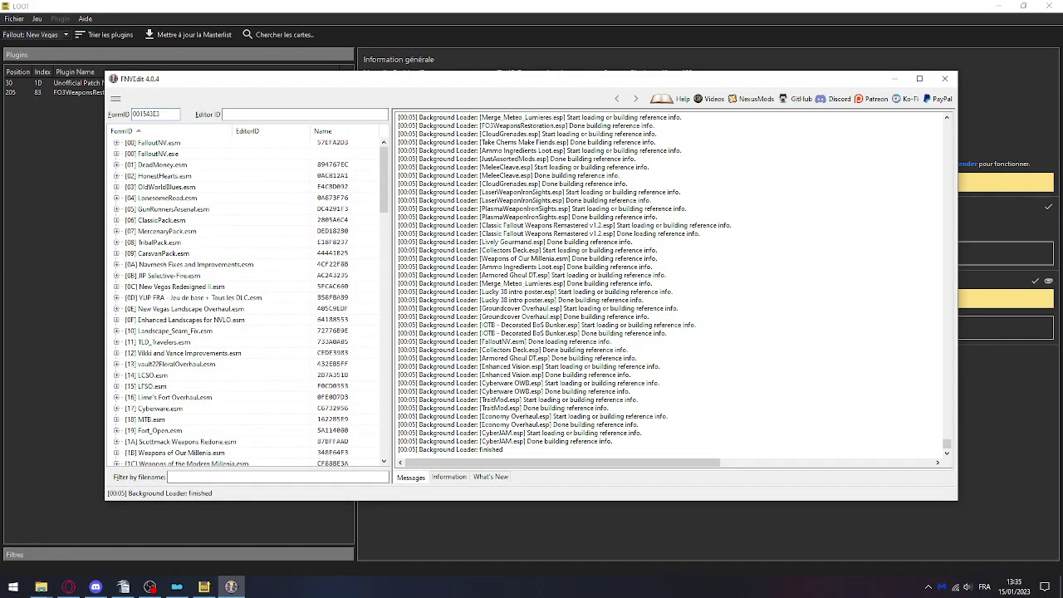
{"action": "key", "text": "Return"}
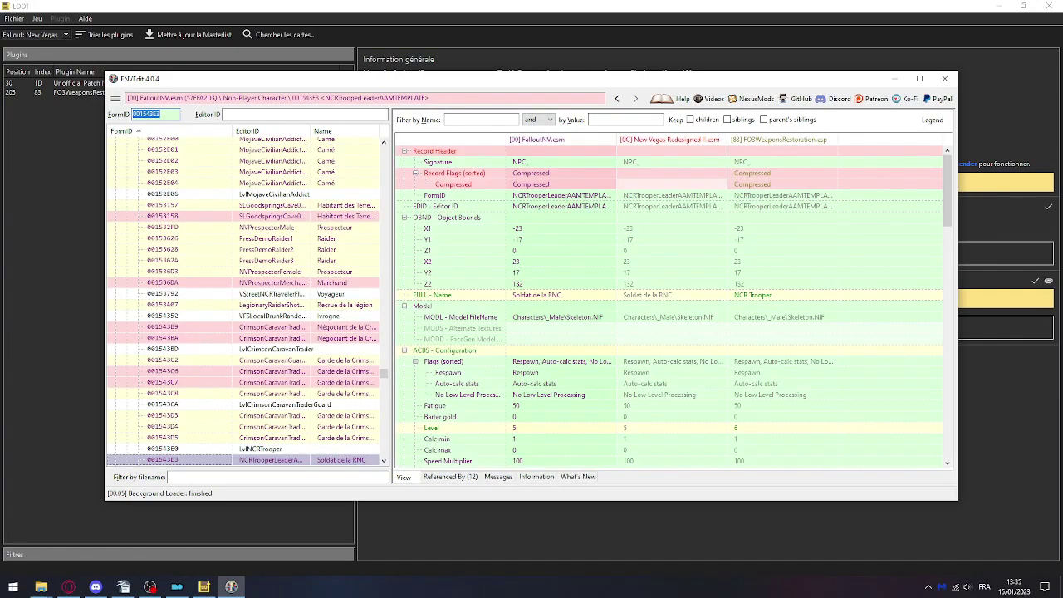
{"action": "key", "text": "alt+Tab"}
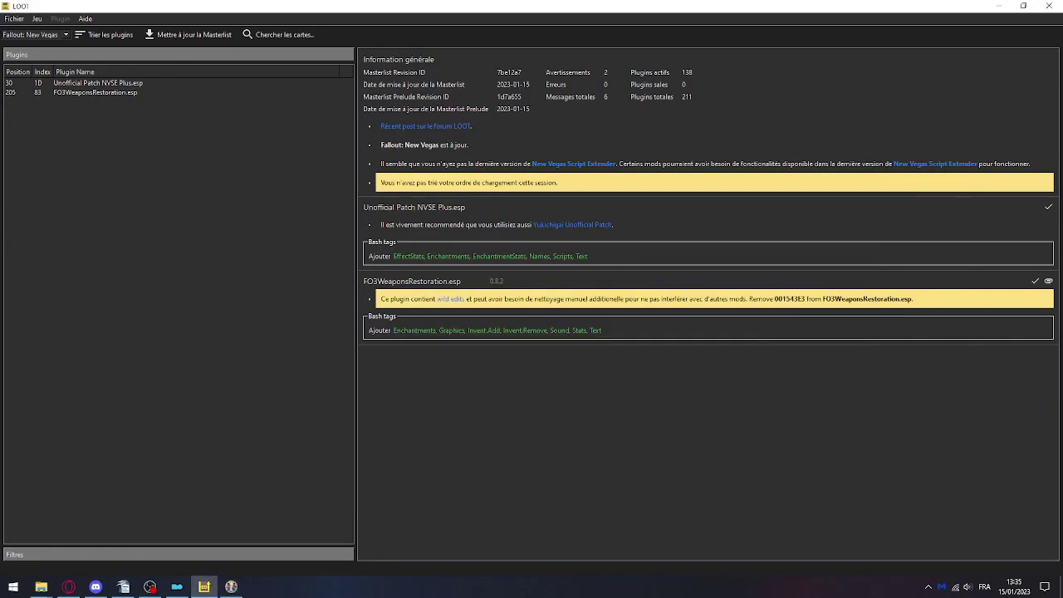
{"action": "key", "text": "alt+Tab"}
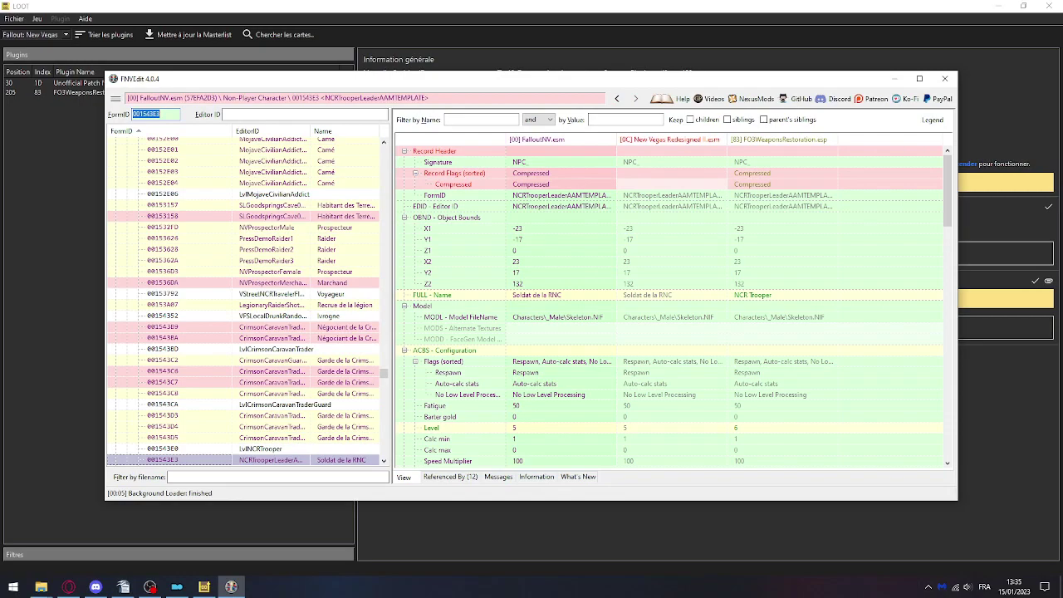
Remove record 001543E3 from FO3WeaponsRestoration.esp and close FNVEdit, saving the changed plugin with a backup
{"action": "right_click", "coordinate": [785, 139]}
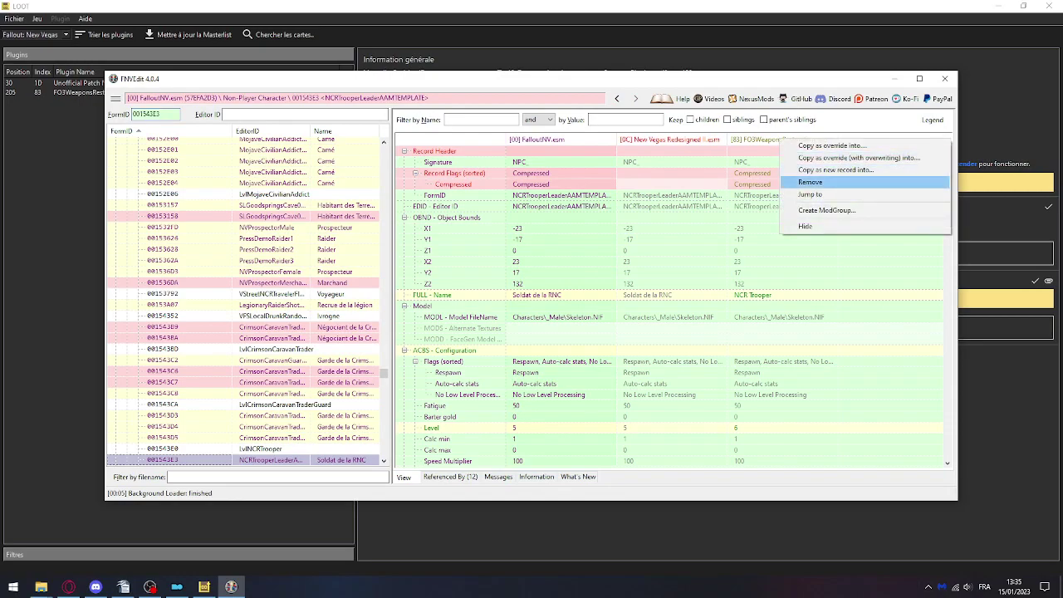
{"action": "left_click", "coordinate": [814, 181]}
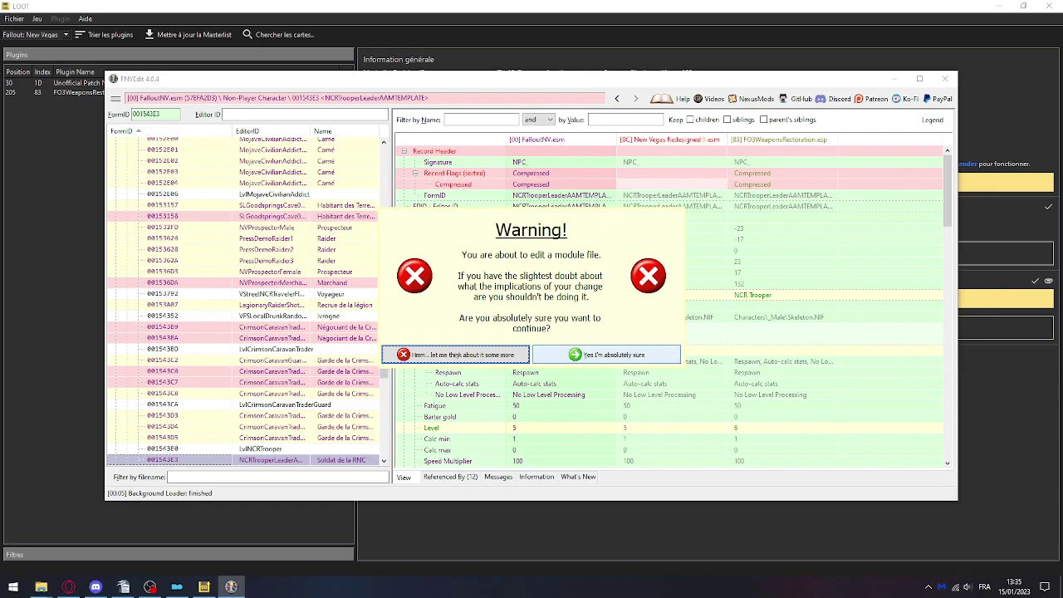
{"action": "left_click", "coordinate": [606, 354]}
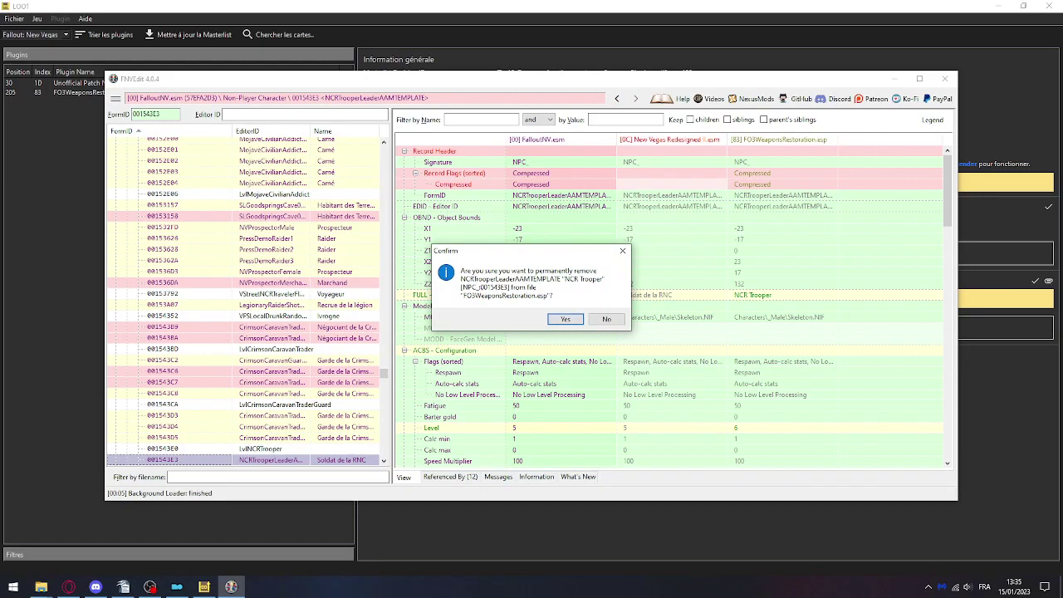
{"action": "left_click", "coordinate": [564, 318]}
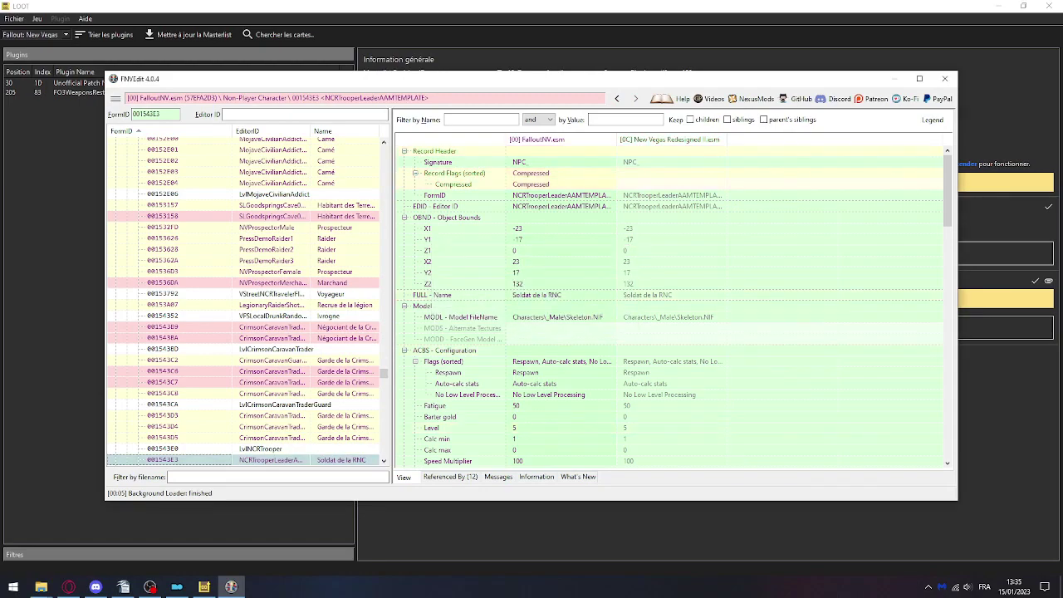
{"action": "left_click", "coordinate": [944, 79]}
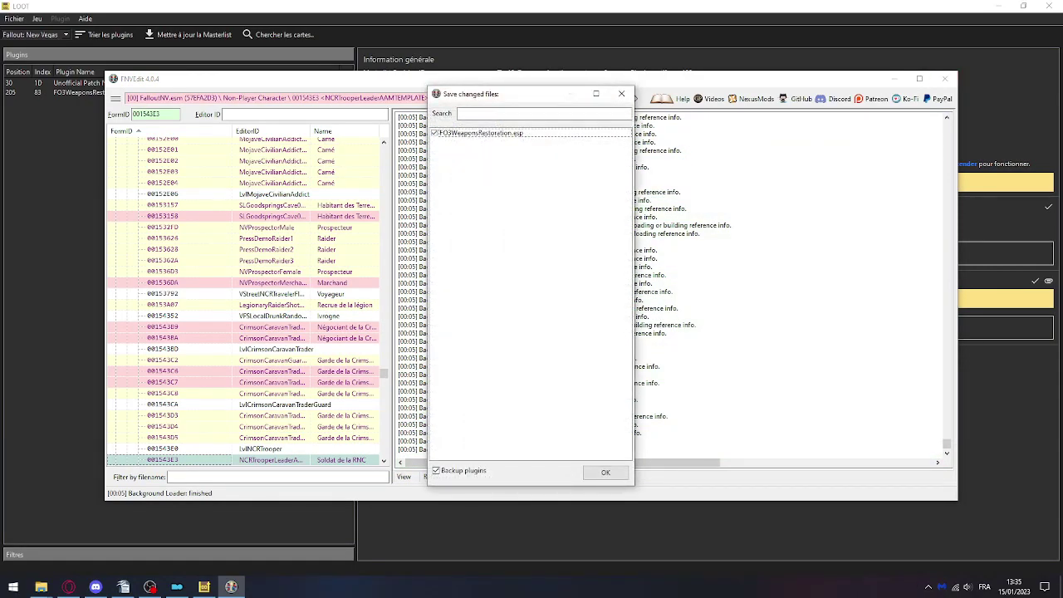
{"action": "left_click", "coordinate": [605, 472]}
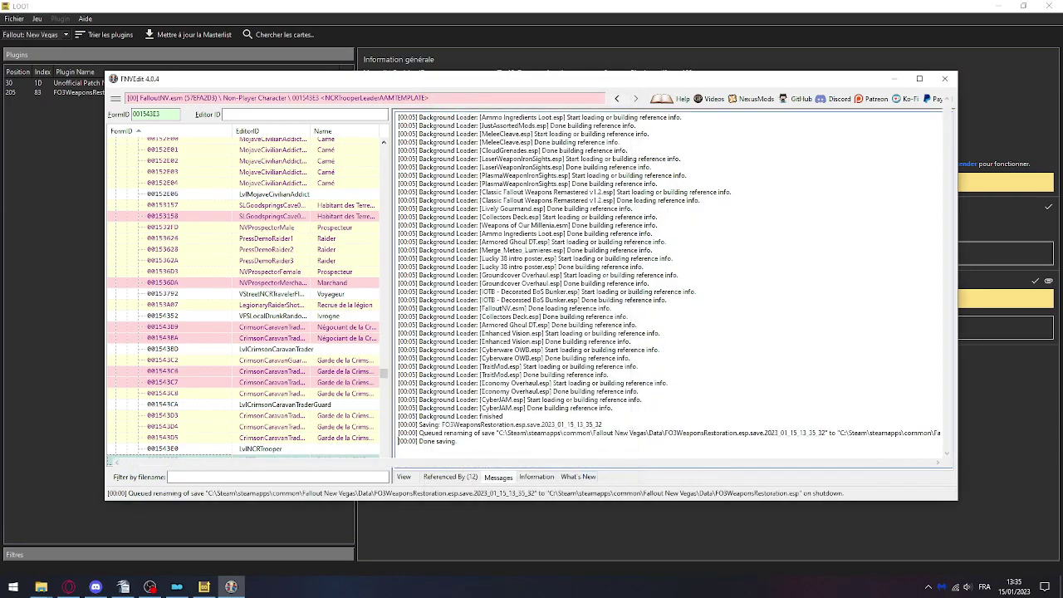
Close LOOT, refresh the mod list in Mod Organizer and relaunch LOOT from there to recheck the plugins
{"action": "left_click", "coordinate": [1049, 6]}
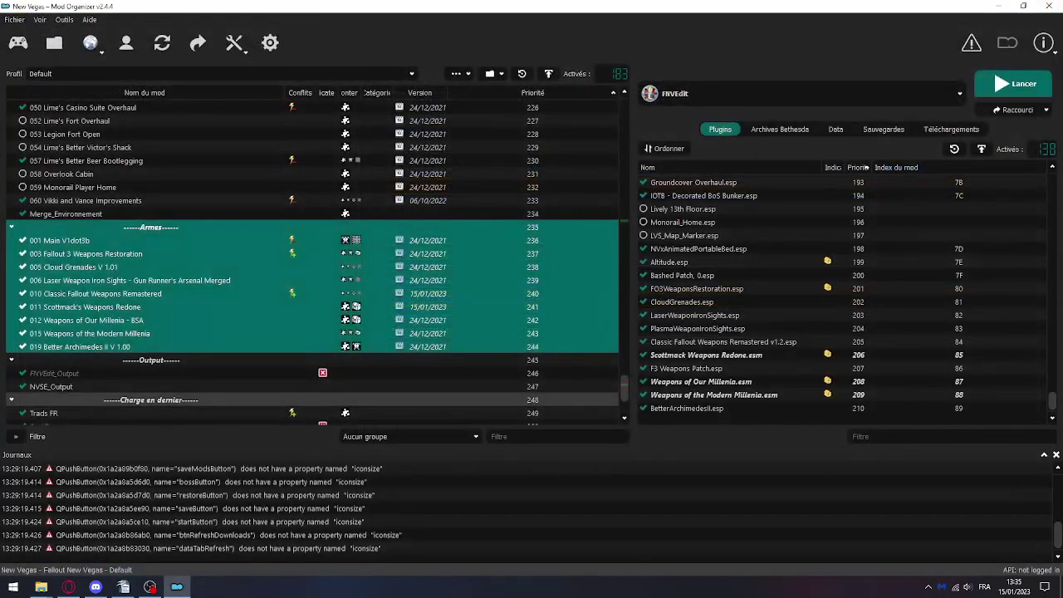
{"action": "left_click", "coordinate": [162, 43]}
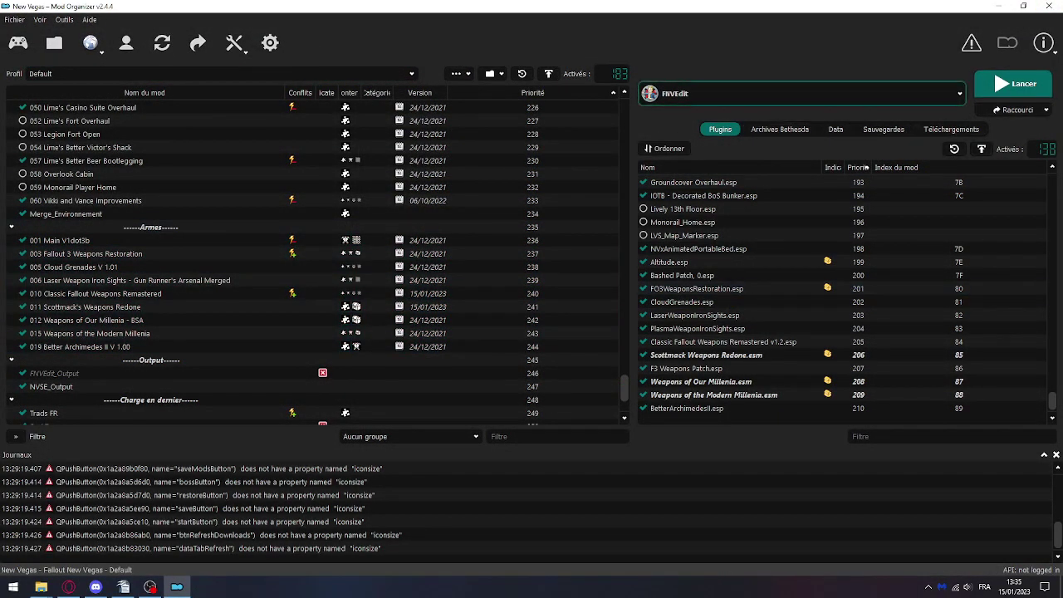
{"action": "left_click", "coordinate": [800, 94]}
{"action": "left_click", "coordinate": [714, 158]}
{"action": "left_click", "coordinate": [1012, 84]}
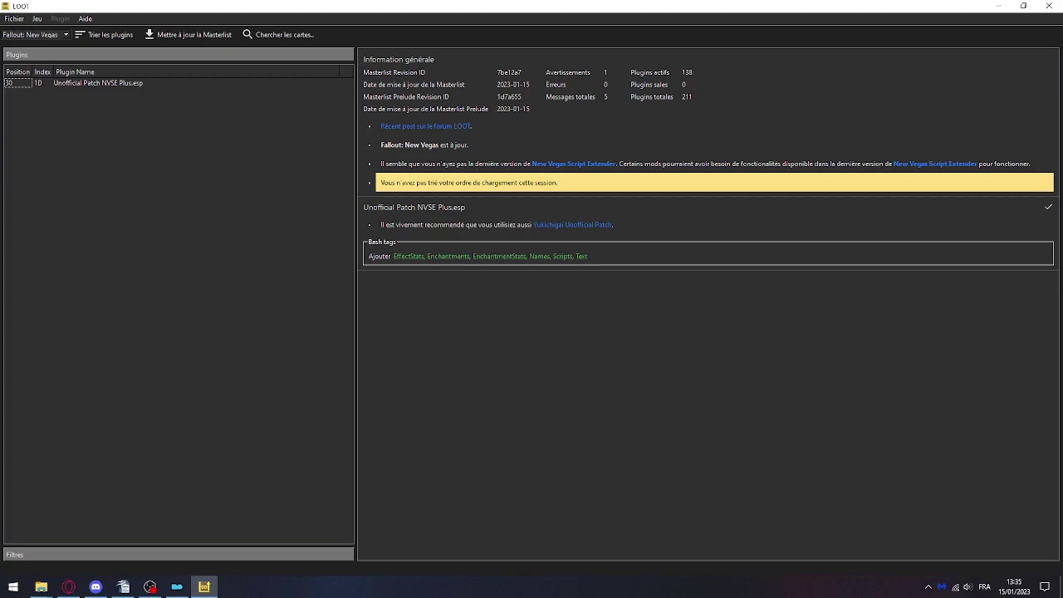
Unhide the plugins without messages, find the FO3WeaponsRestoration.esp bash tags and send LOOT to the background
{"action": "left_click", "coordinate": [83, 555]}
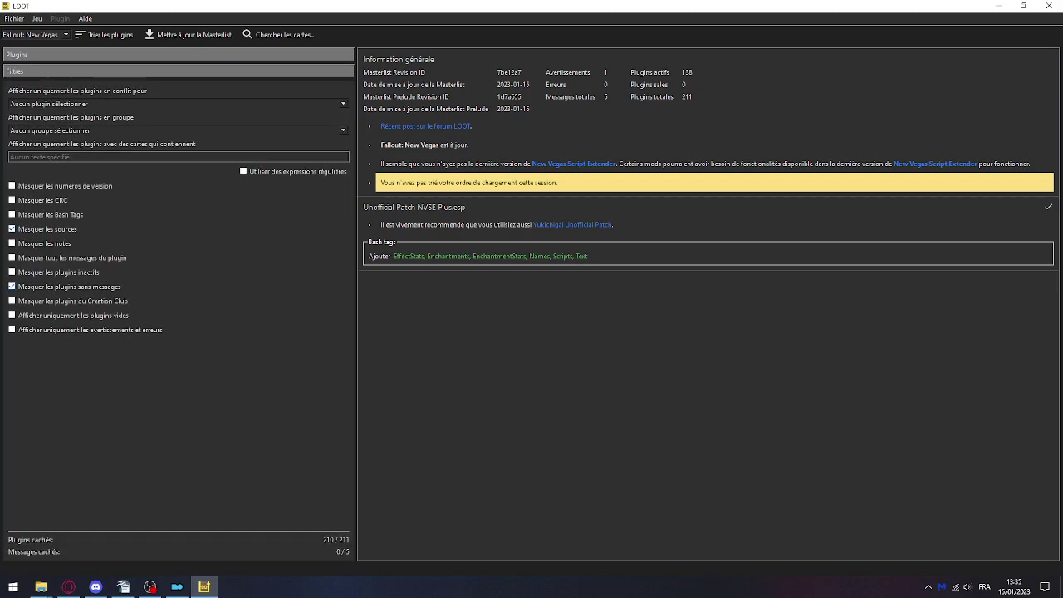
{"action": "left_click", "coordinate": [12, 287]}
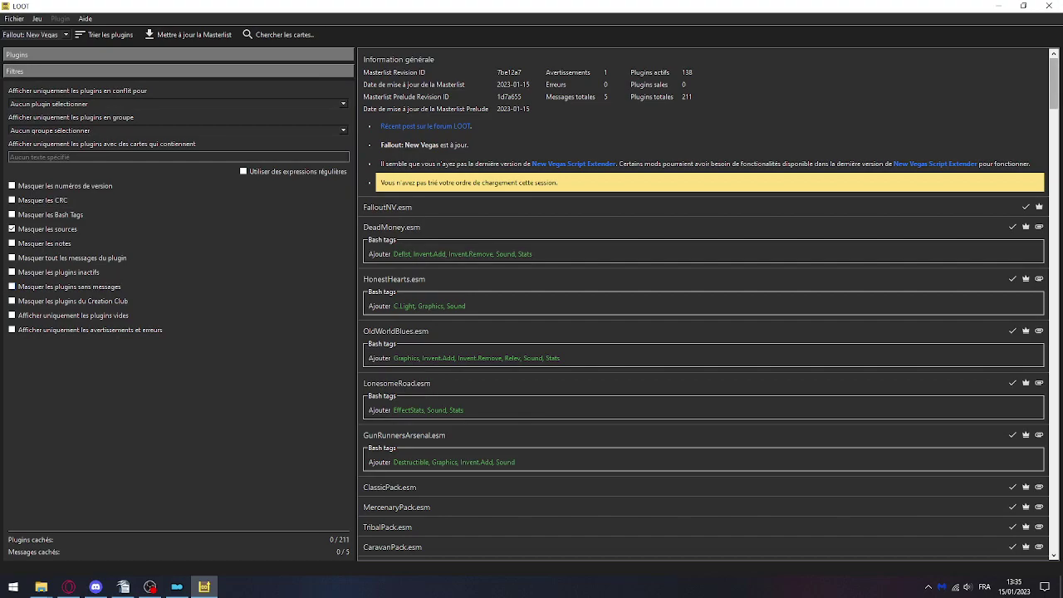
{"action": "left_click_drag", "start_coordinate": [1054, 84], "coordinate": [1054, 526]}
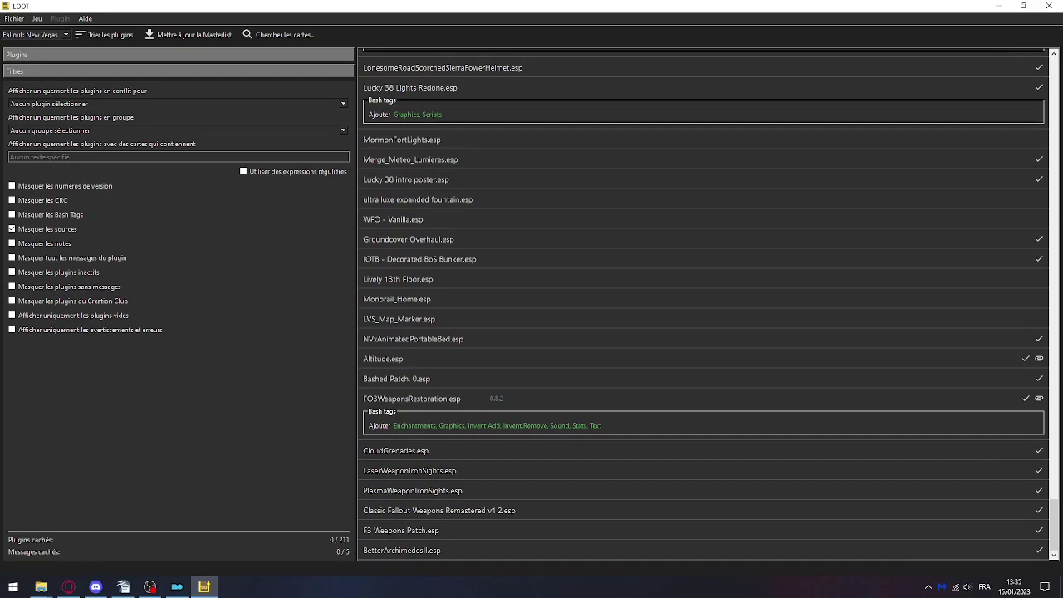
{"action": "left_click", "coordinate": [999, 6]}
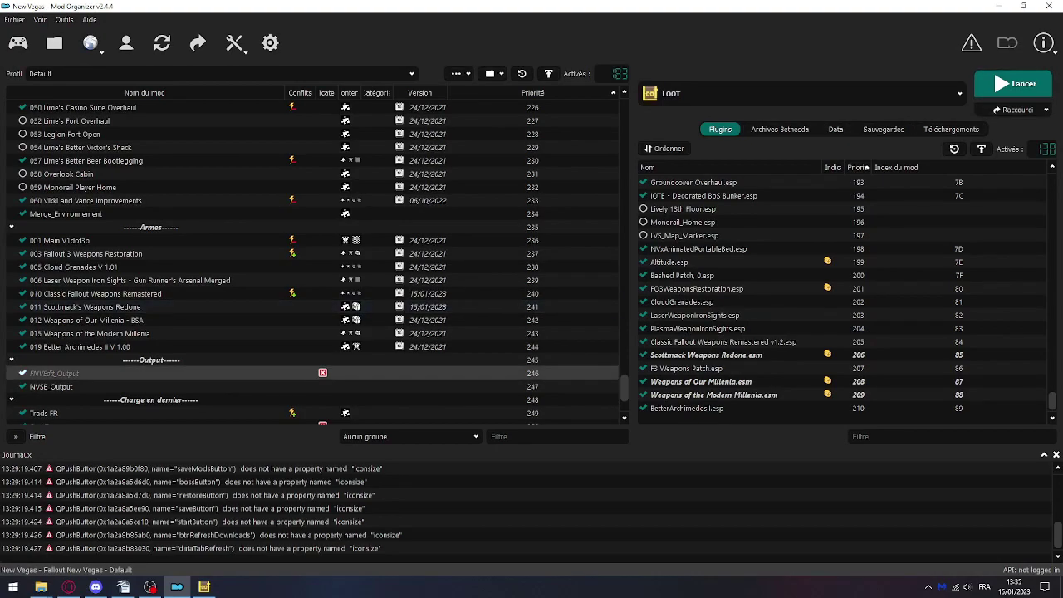
{"action": "right_click", "coordinate": [55, 347]}
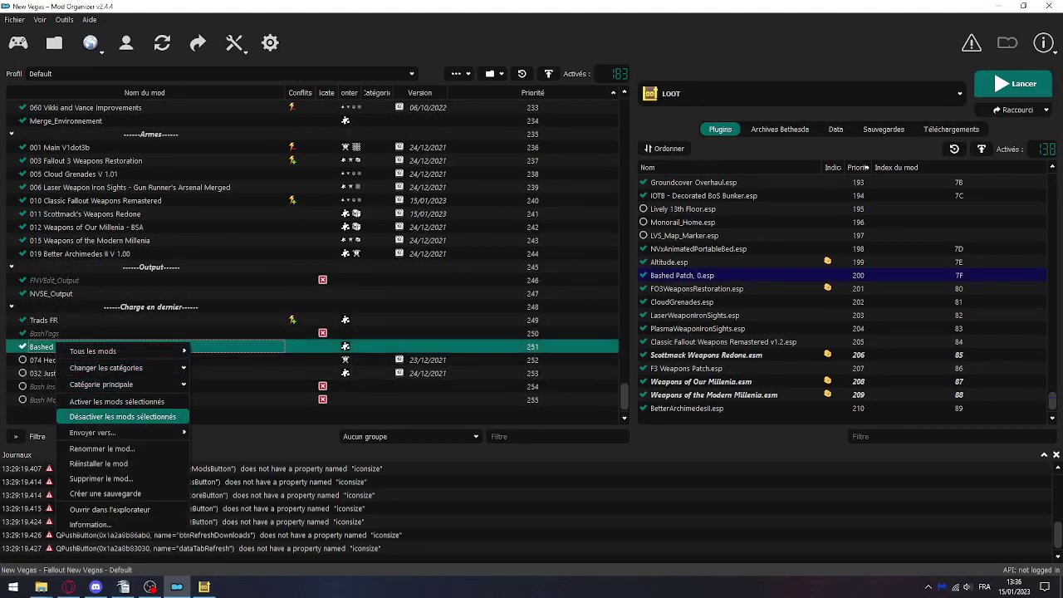
{"action": "left_click", "coordinate": [109, 509]}
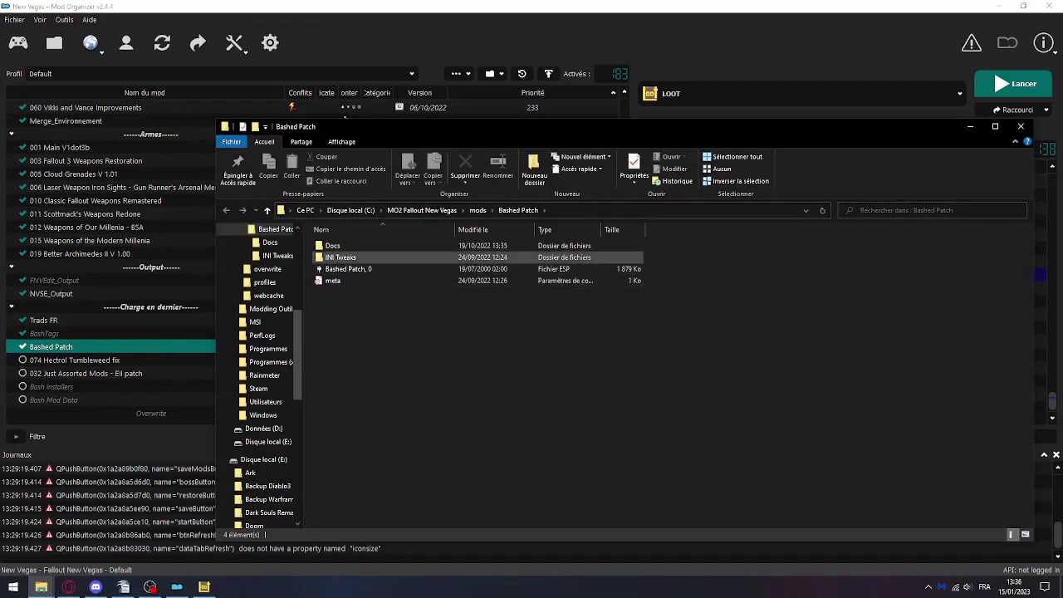
{"action": "left_click", "coordinate": [1020, 126]}
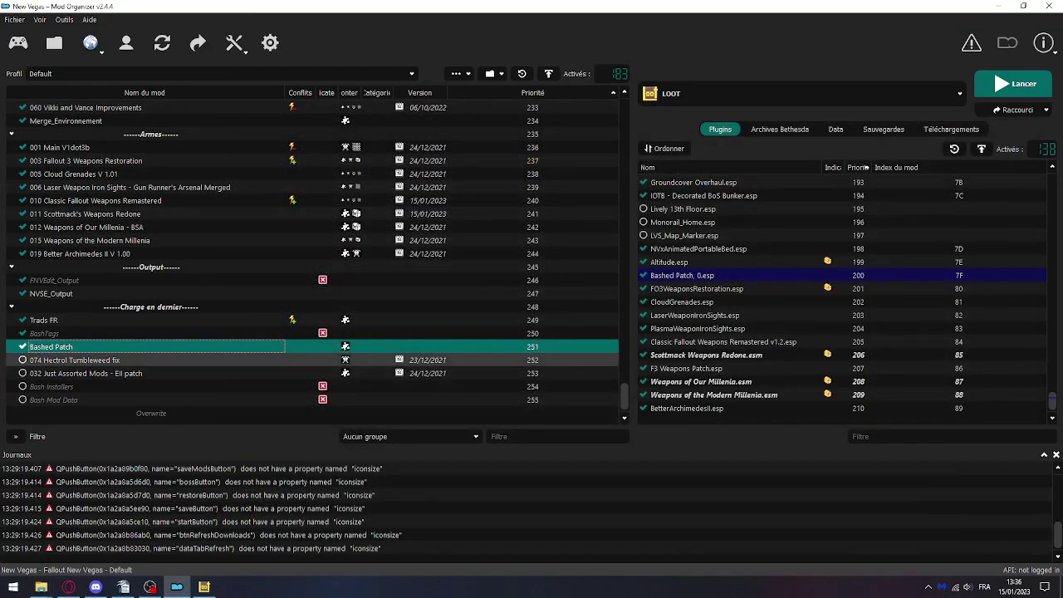
Open the BashTags mod's folder in File Explorer from Mod Organizer and move its window up
{"action": "right_click", "coordinate": [44, 333]}
{"action": "left_click", "coordinate": [98, 496]}
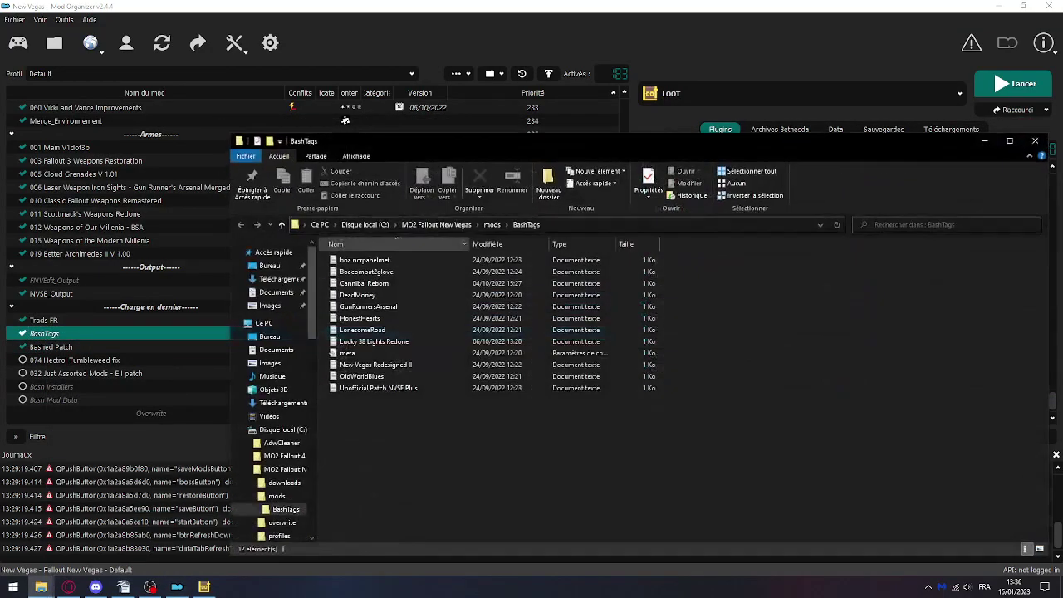
{"action": "left_click_drag", "start_coordinate": [490, 140], "coordinate": [424, 63]}
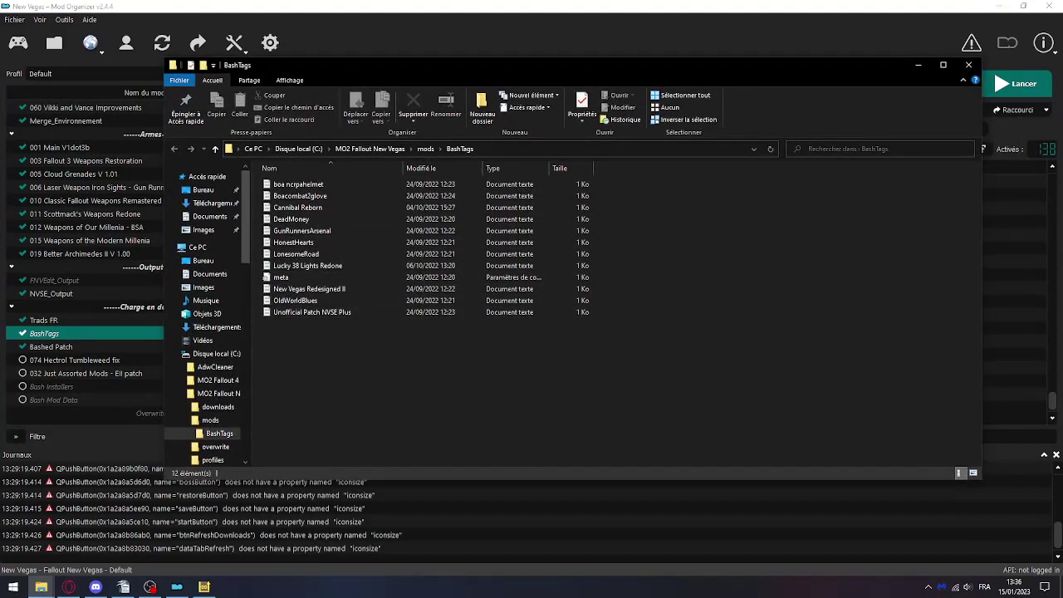
Create a text document in the BashTags folder named FO3WeaponsRestoration, using the plugin name copied from LOOT without the .esp extension
{"action": "left_click", "coordinate": [203, 586]}
{"action": "right_click", "coordinate": [408, 399]}
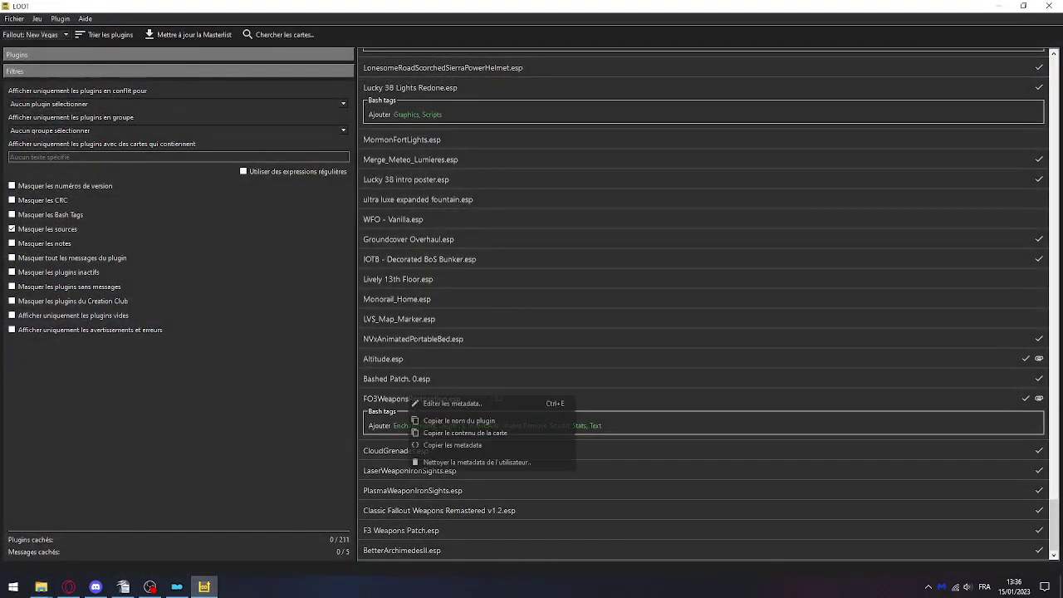
{"action": "left_click", "coordinate": [458, 420]}
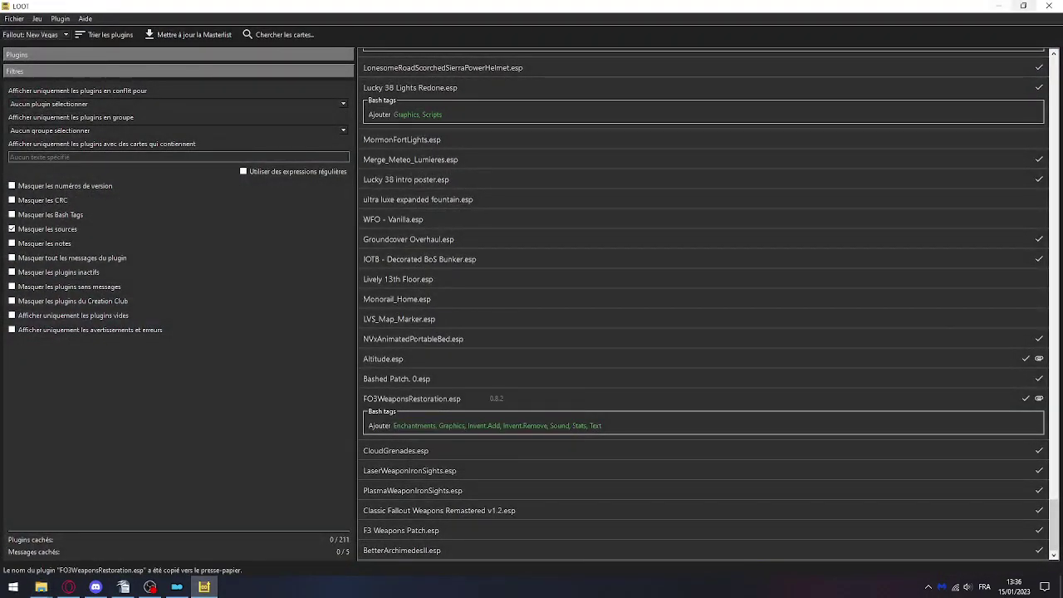
{"action": "key", "text": "alt+Tab"}
{"action": "right_click", "coordinate": [334, 363]}
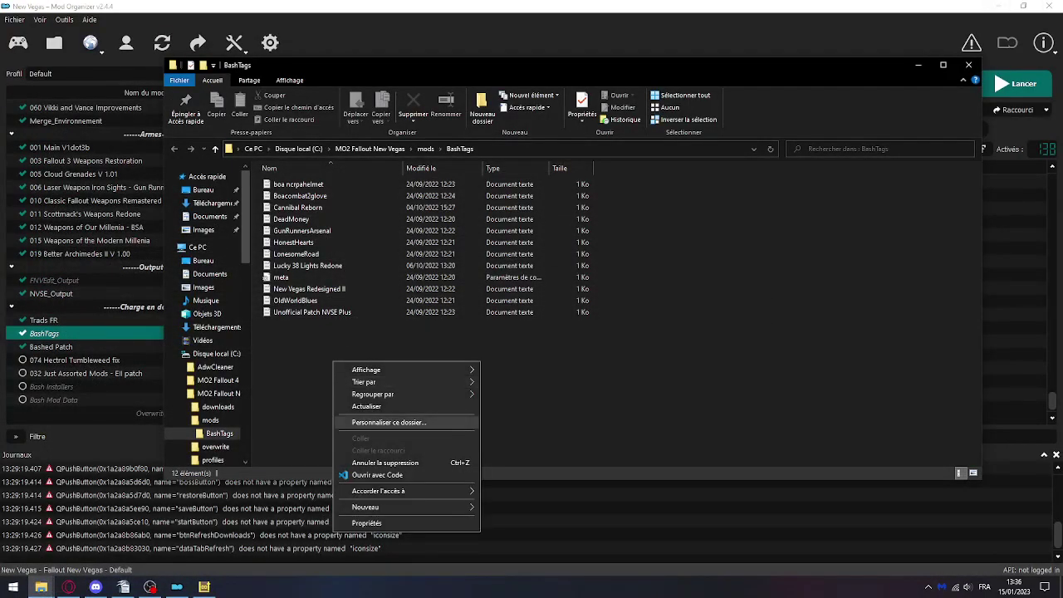
{"action": "mouse_move", "coordinate": [448, 507]}
{"action": "left_click", "coordinate": [532, 501]}
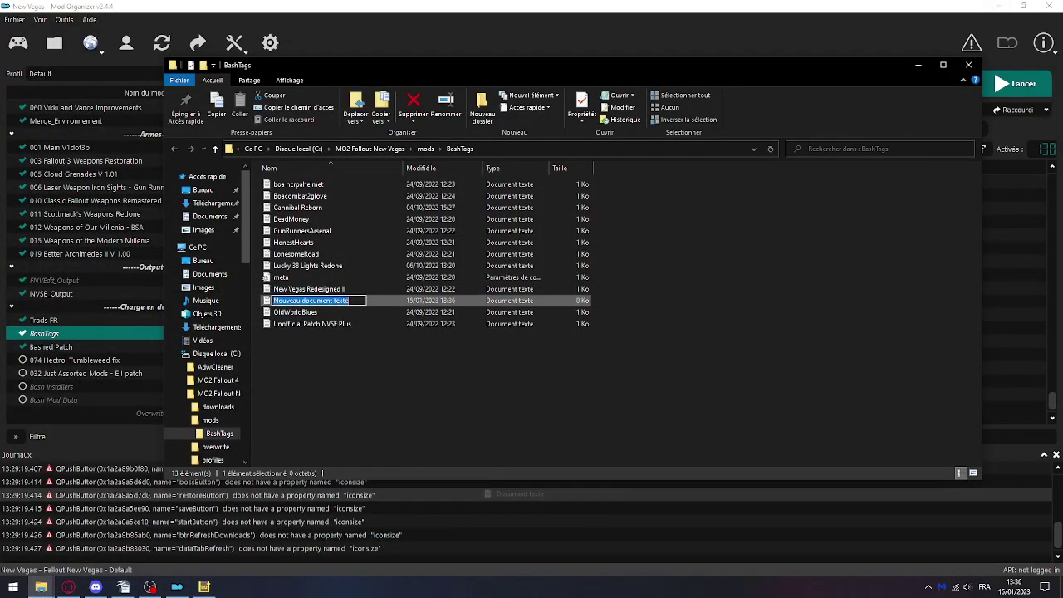
{"action": "key", "text": "ctrl+v"}
{"action": "key", "text": "BackSpace"}
{"action": "key", "text": "BackSpace"}
{"action": "key", "text": "BackSpace"}
{"action": "key", "text": "BackSpace"}
{"action": "key", "text": "Return"}
Open the FO3WeaponsRestoration text file and paste in the card content of FO3WeaponsRestoration.esp copied from LOOT
{"action": "key", "text": "Return"}
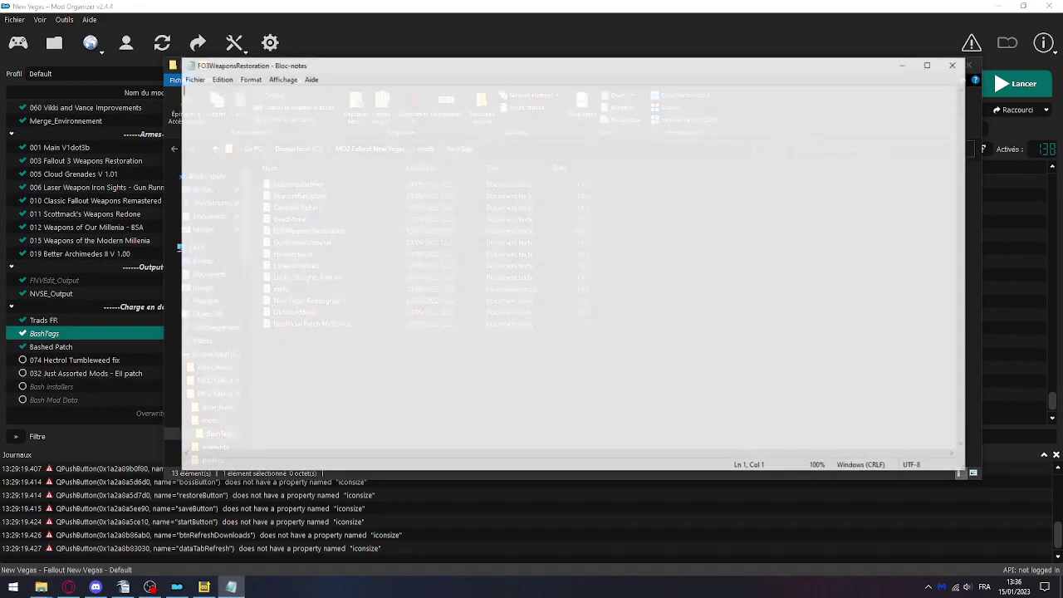
{"action": "left_click", "coordinate": [204, 587]}
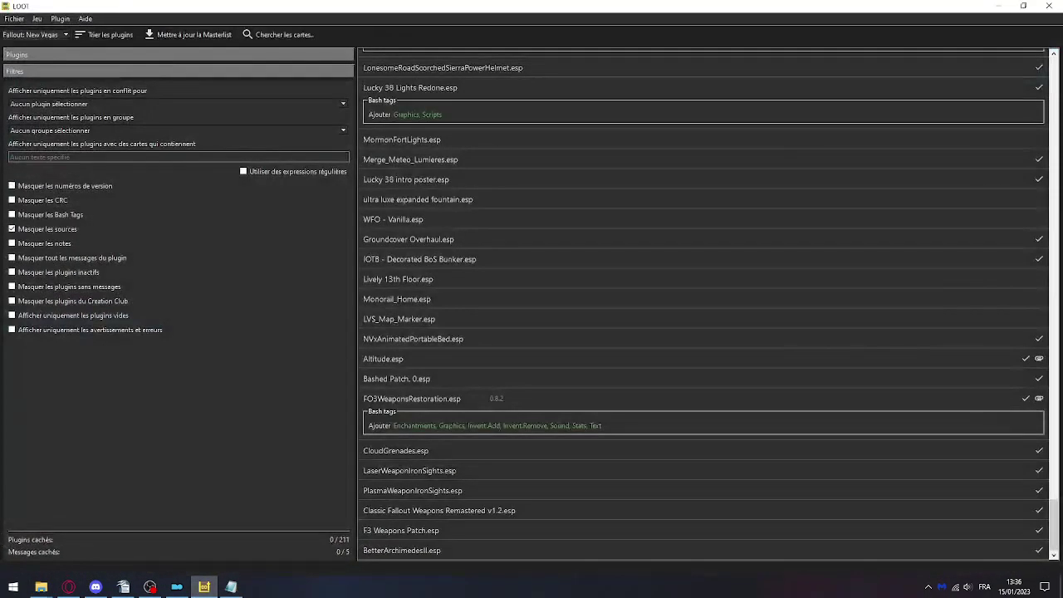
{"action": "right_click", "coordinate": [462, 424]}
{"action": "left_click", "coordinate": [519, 459]}
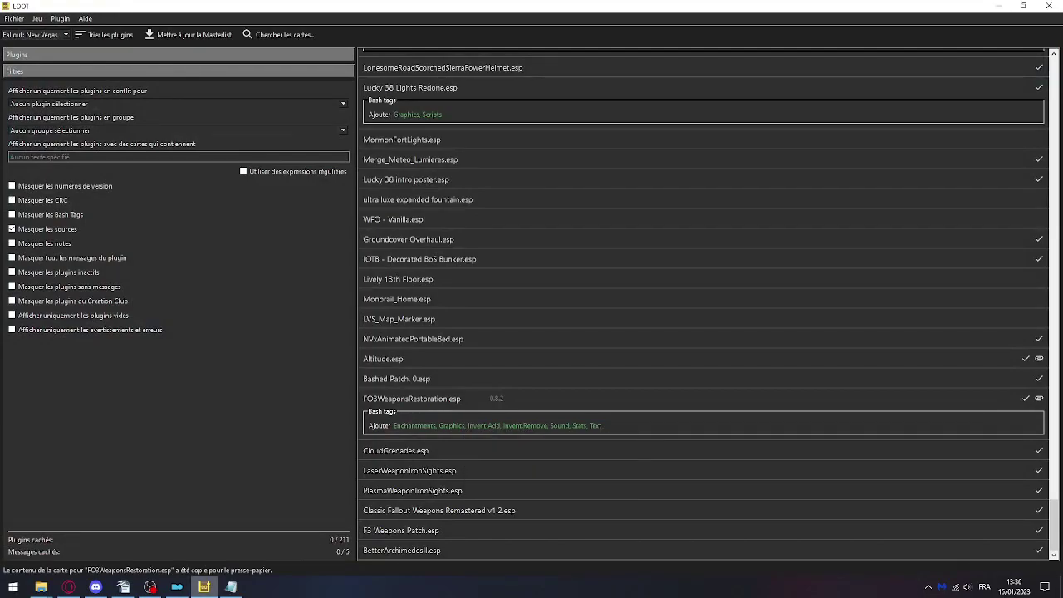
{"action": "key", "text": "alt+Tab"}
{"action": "key", "text": "ctrl+v"}
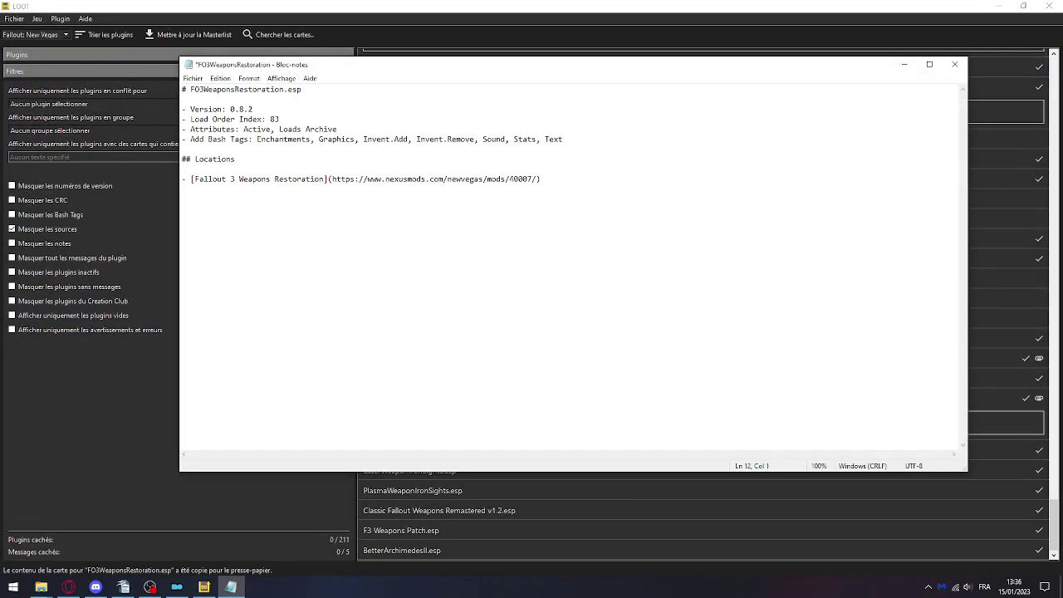
Reduce the text to "Enchantments, Graphics, Invent.Add, Invent.Remove, Sound, Stats, Text", then save and close the file
{"action": "key", "text": "shift+Up"}
{"action": "key", "text": "shift+Up"}
{"action": "key", "text": "shift+Up"}
{"action": "key", "text": "shift+Up"}
{"action": "key", "text": "shift+Up"}
{"action": "key", "text": "shift+Left"}
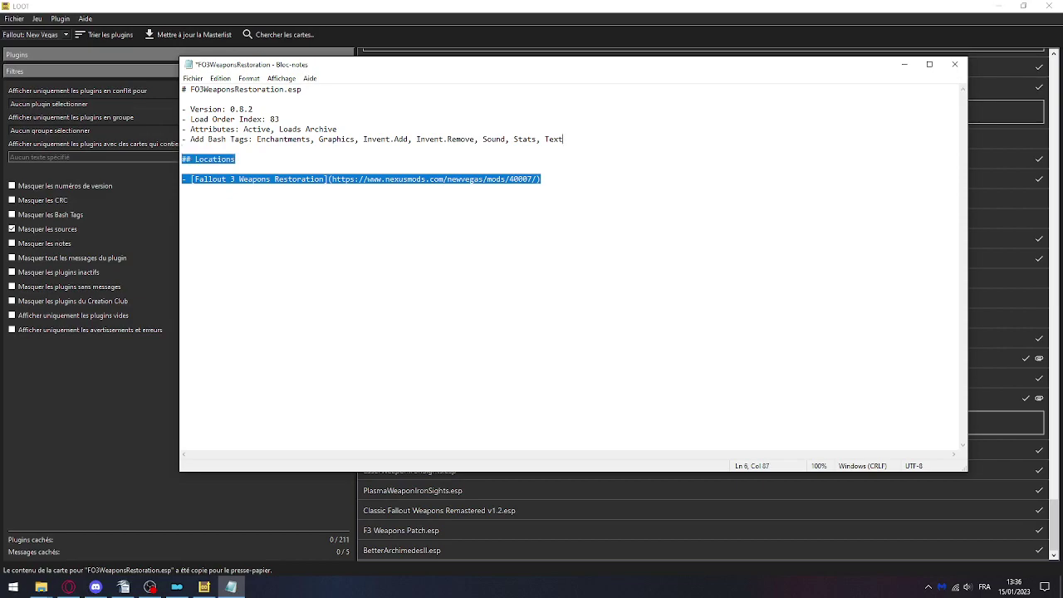
{"action": "key", "text": "BackSpace"}
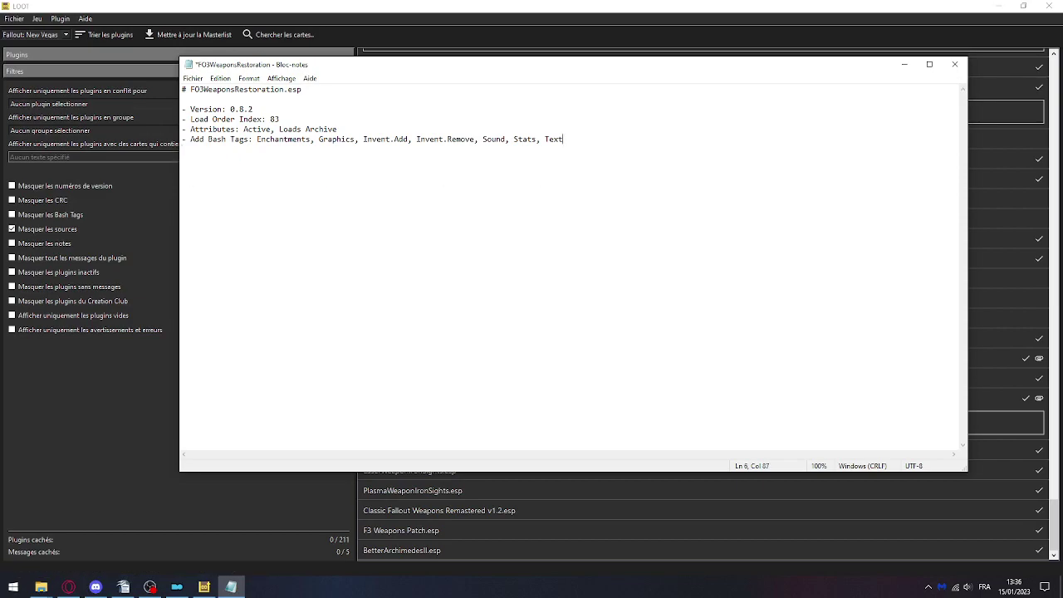
{"action": "left_click_drag", "start_coordinate": [256, 140], "coordinate": [182, 90]}
{"action": "key", "text": "BackSpace"}
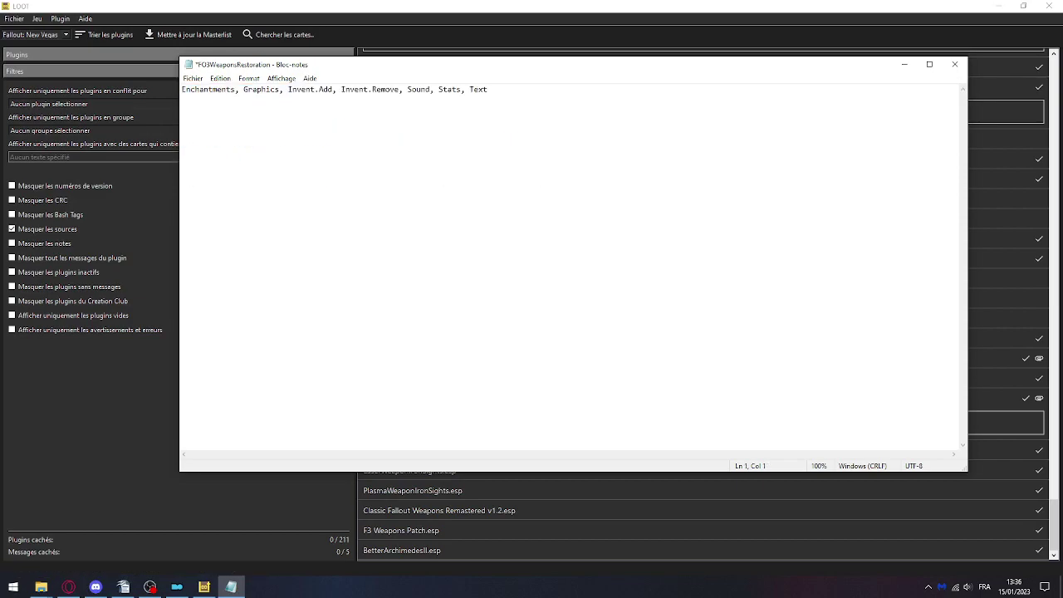
{"action": "key", "text": "ctrl+s"}
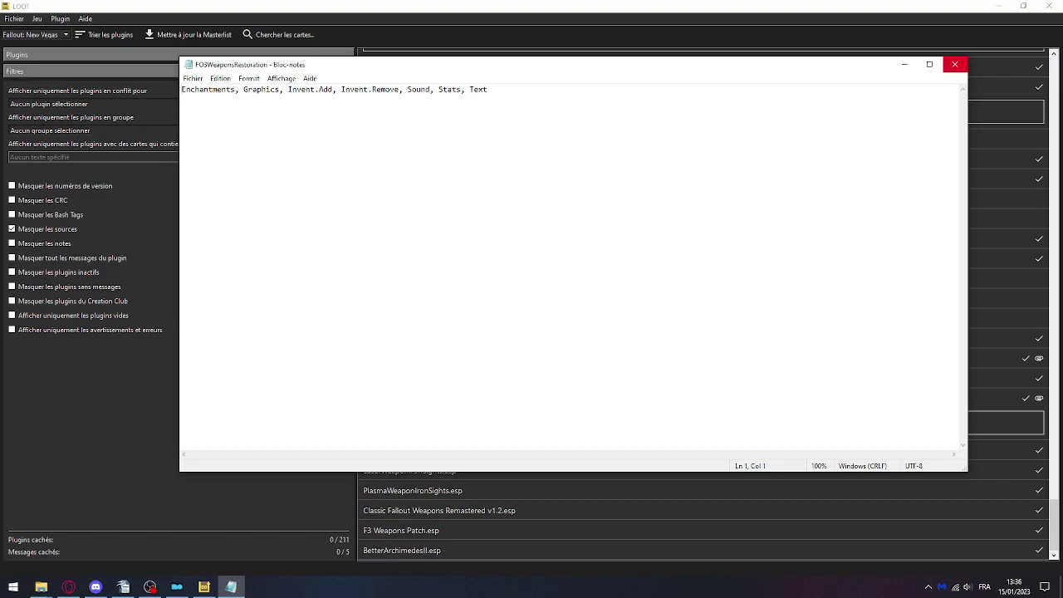
{"action": "left_click", "coordinate": [955, 64]}
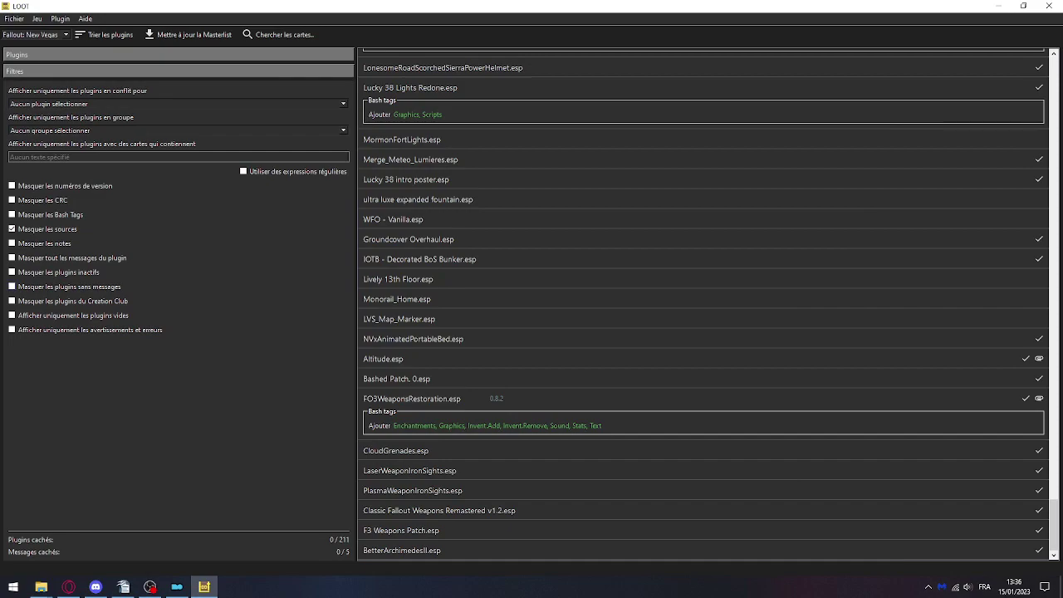
Hide the plugins without messages again in LOOT, return to its plugin list, then close LOOT and the BashTags folder
{"action": "left_click", "coordinate": [12, 286]}
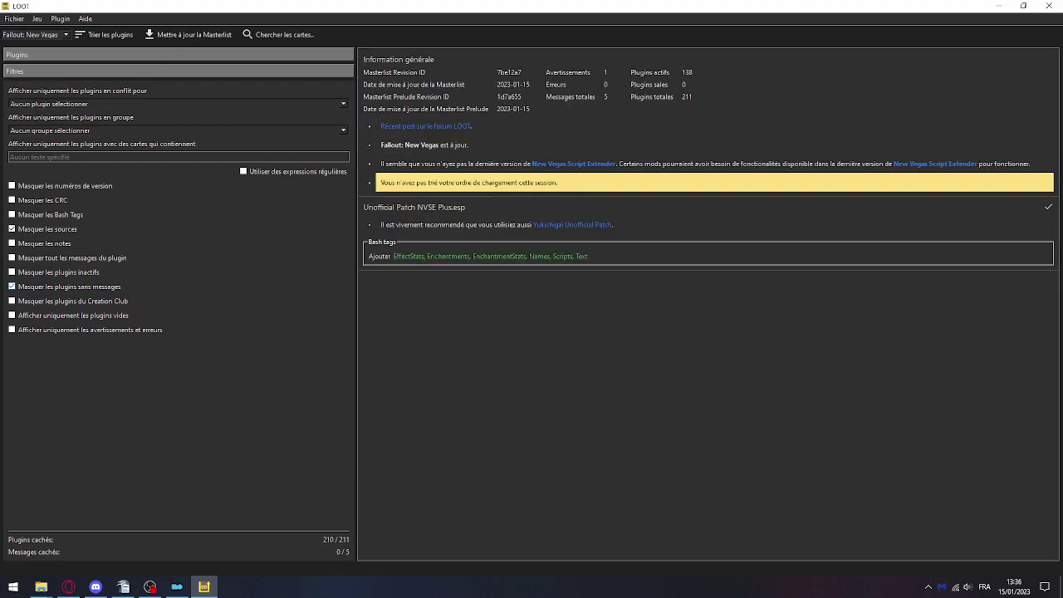
{"action": "left_click", "coordinate": [83, 55]}
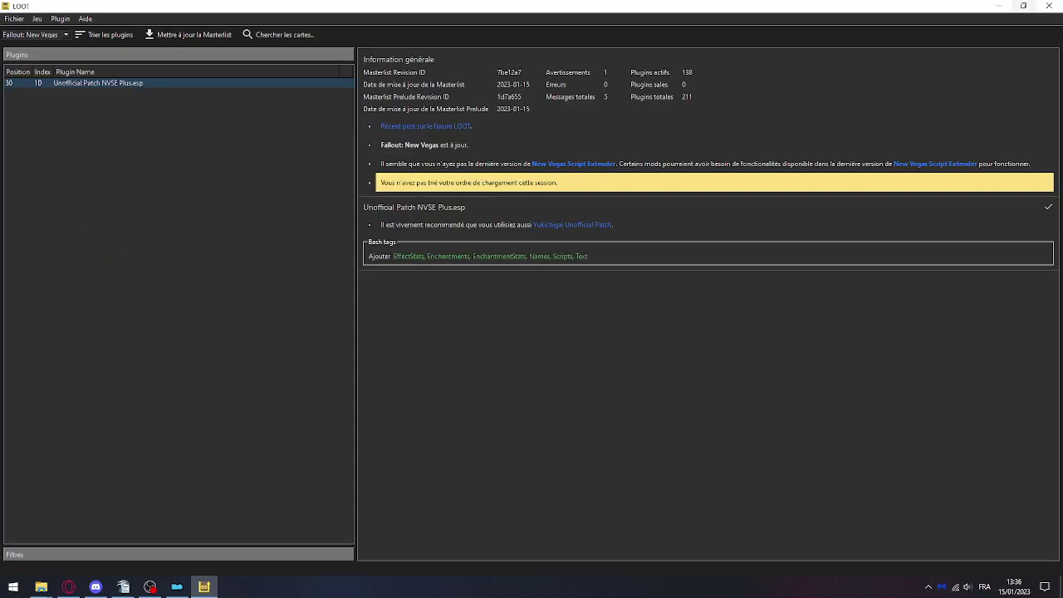
{"action": "left_click", "coordinate": [1048, 6]}
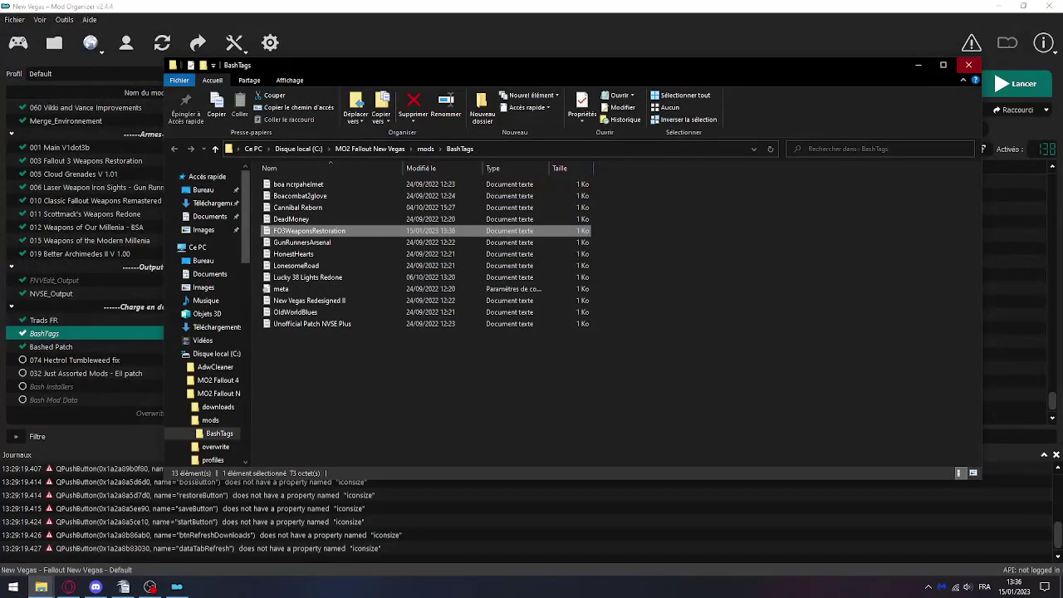
{"action": "left_click", "coordinate": [968, 65]}
Refresh Mod Organizer, relaunch LOOT, sort the plugins, apply the new load order and close LOOT
{"action": "left_click", "coordinate": [162, 43]}
{"action": "left_click", "coordinate": [1016, 83]}
{"action": "left_click", "coordinate": [104, 34]}
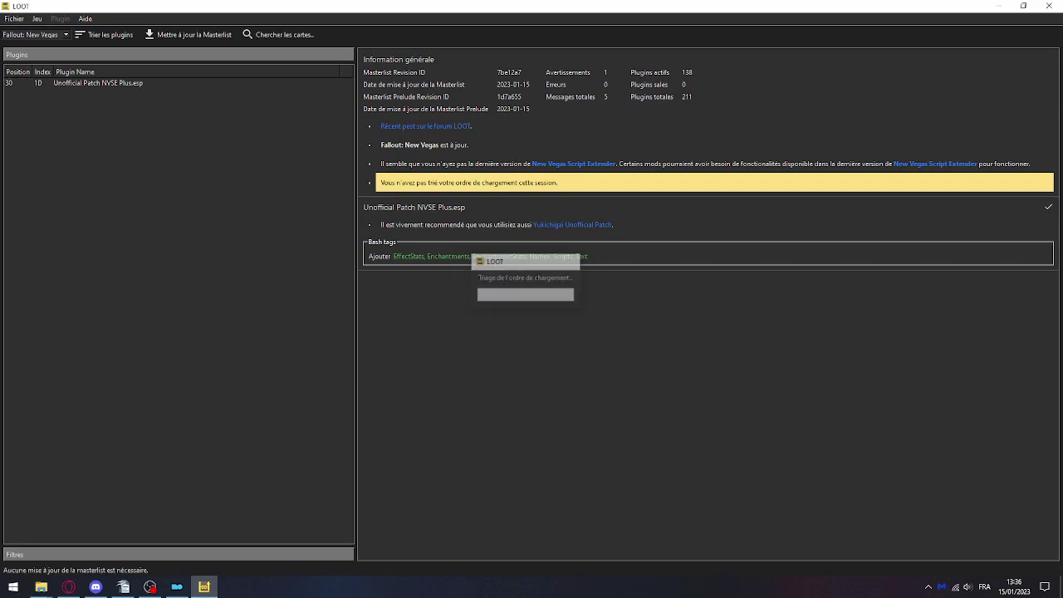
{"action": "left_click", "coordinate": [171, 35]}
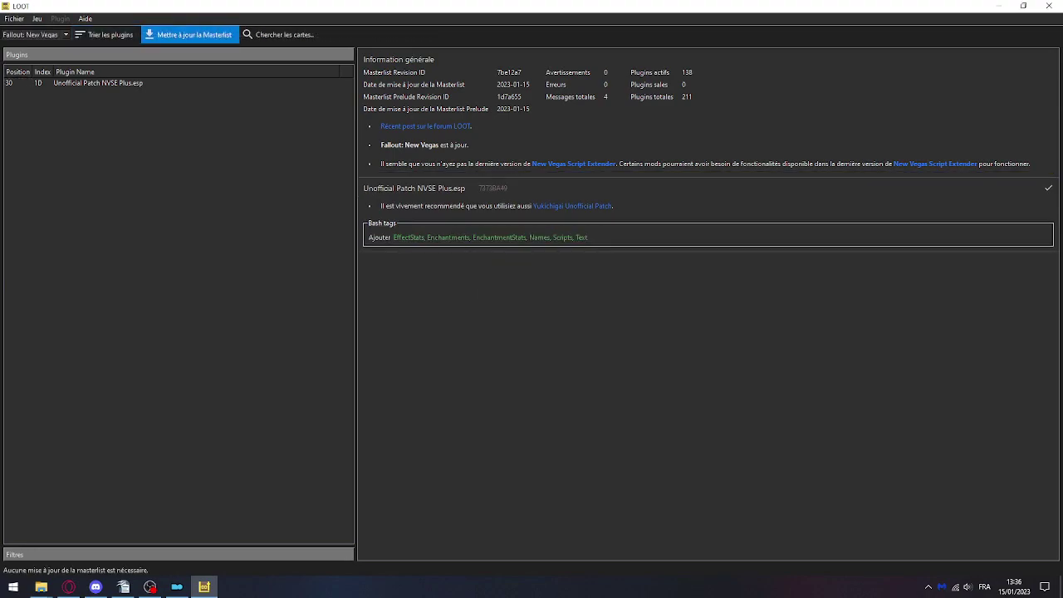
{"action": "left_click", "coordinate": [1049, 6]}
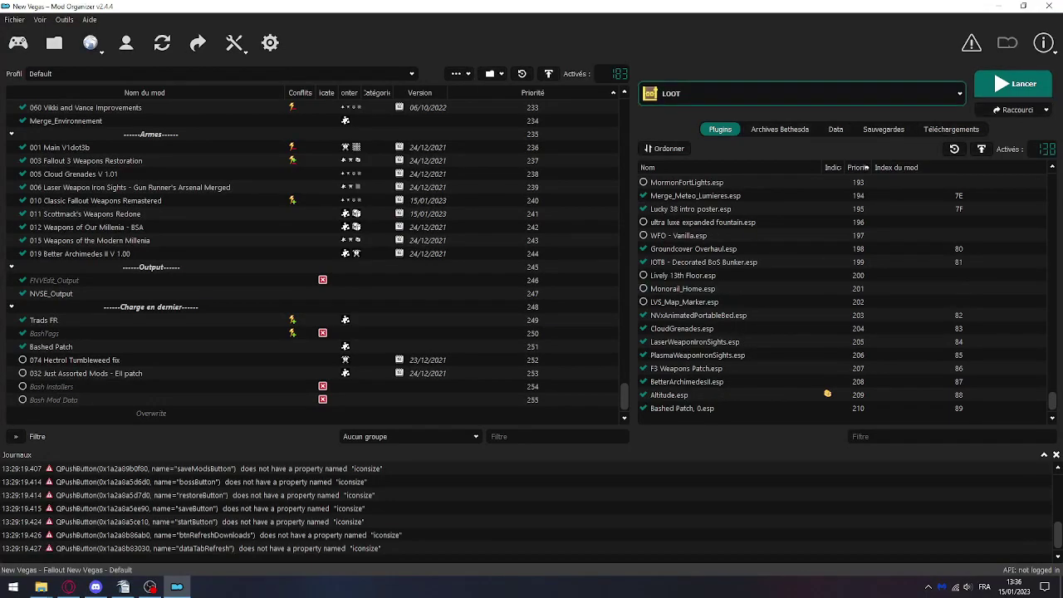
{"action": "left_click", "coordinate": [802, 94]}
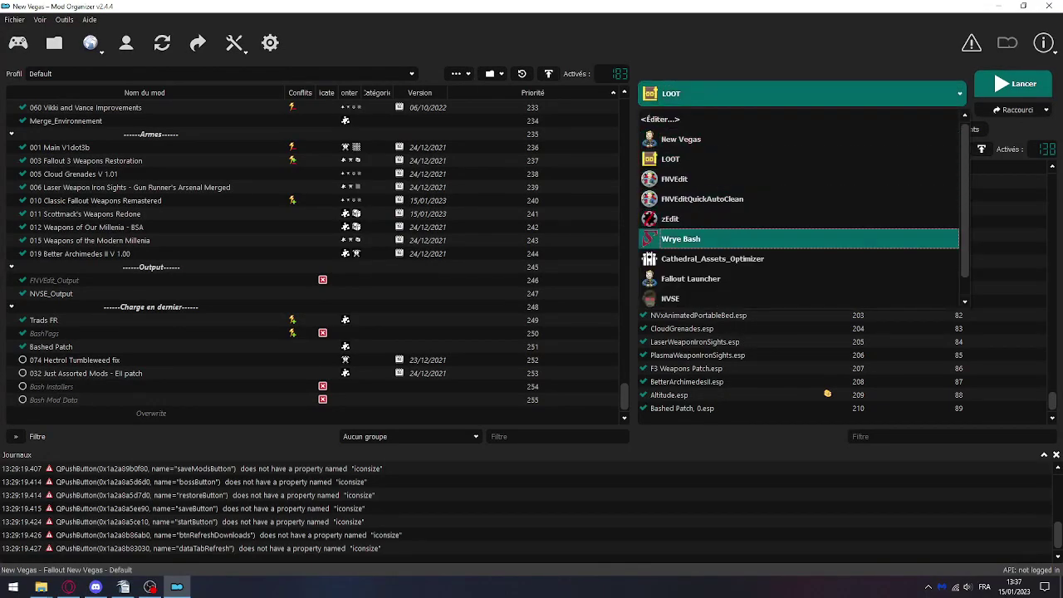
{"action": "scroll", "coordinate": [798, 258], "scroll_direction": "down", "scroll_amount": 1}
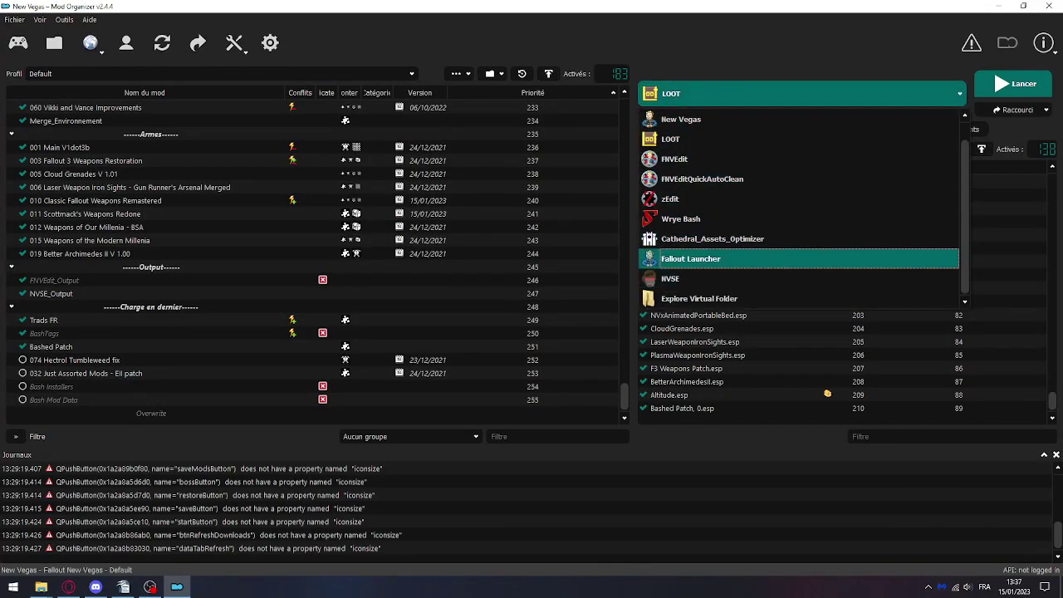
{"action": "scroll", "coordinate": [798, 158], "scroll_direction": "up", "scroll_amount": 1}
{"action": "left_click", "coordinate": [798, 93]}
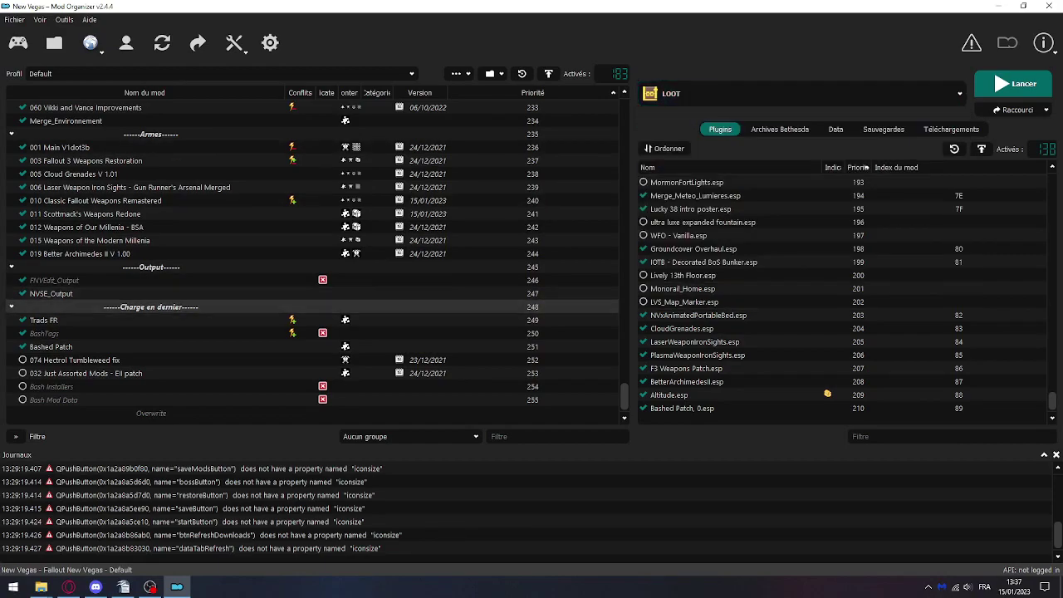
Check the file tree of the 001 Main V1dot3b mod and close its information window
{"action": "scroll", "coordinate": [149, 267], "scroll_direction": "up", "scroll_amount": 3}
{"action": "double_click", "coordinate": [60, 266]}
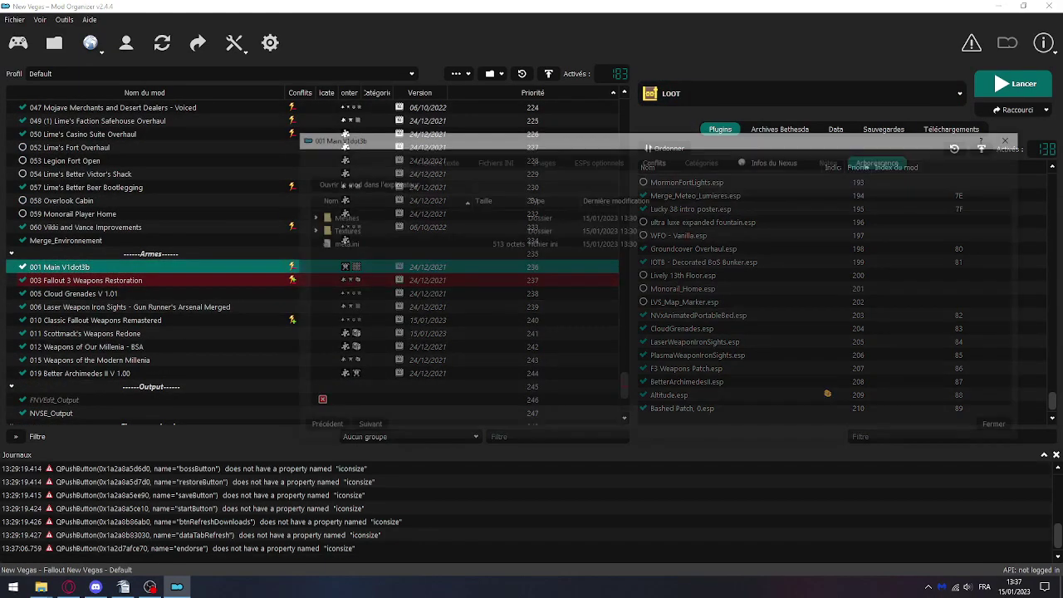
{"action": "left_click", "coordinate": [1013, 137]}
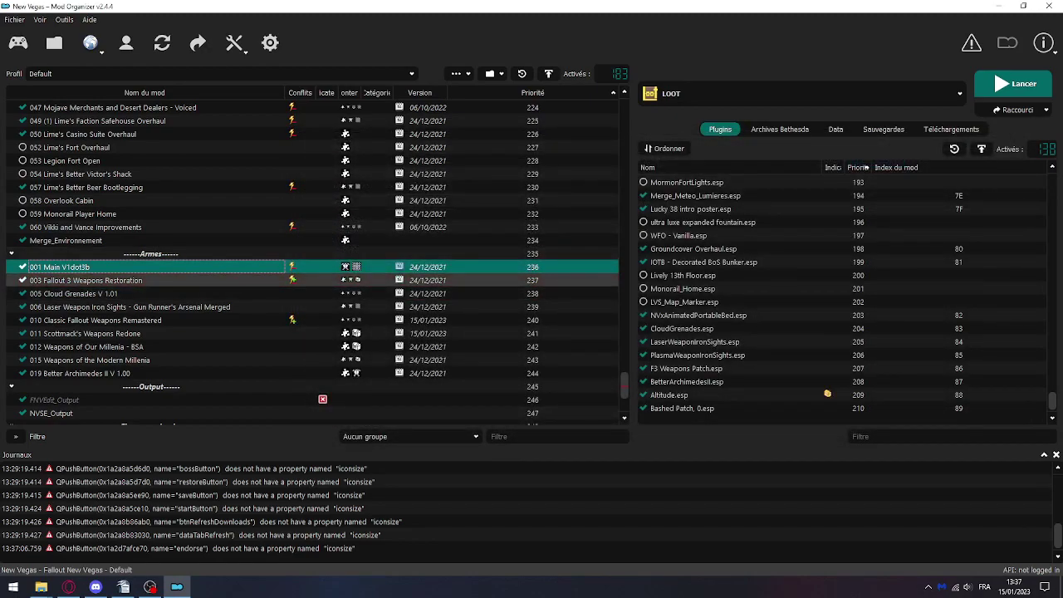
Open FO3WeaponsRestoration.esp from the 003 Fallout 3 Weapons Restoration mod in ESP/ESM Translator and load its most recent saved translation
{"action": "double_click", "coordinate": [86, 280]}
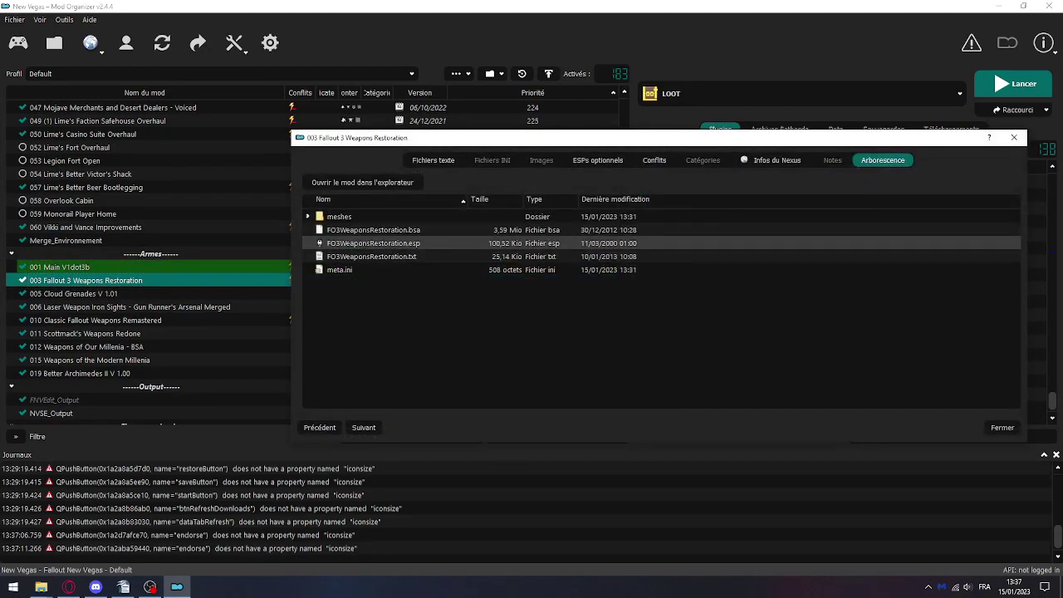
{"action": "left_click", "coordinate": [374, 244]}
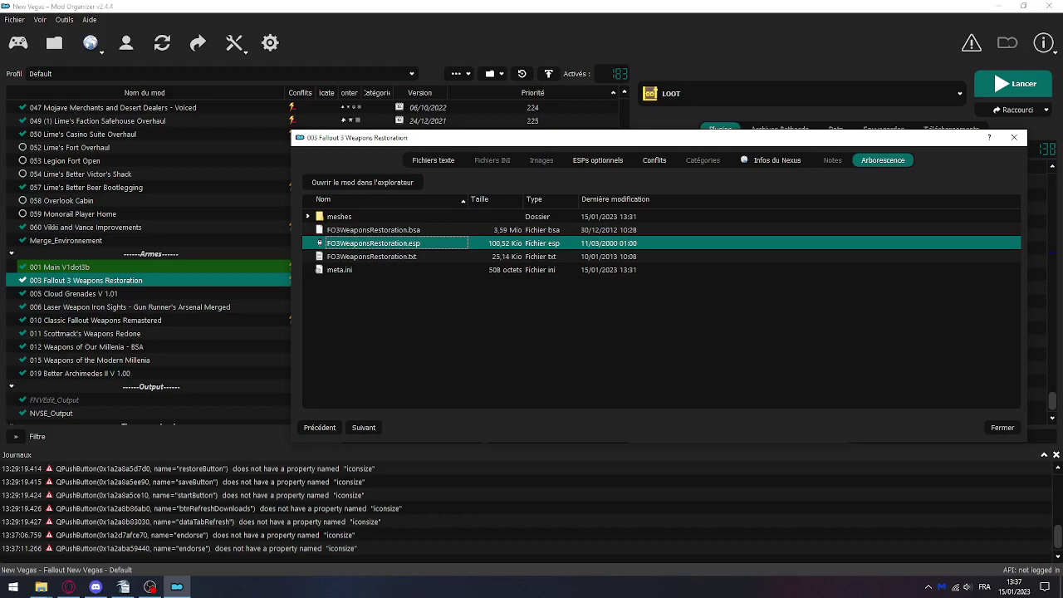
{"action": "key", "text": "Return"}
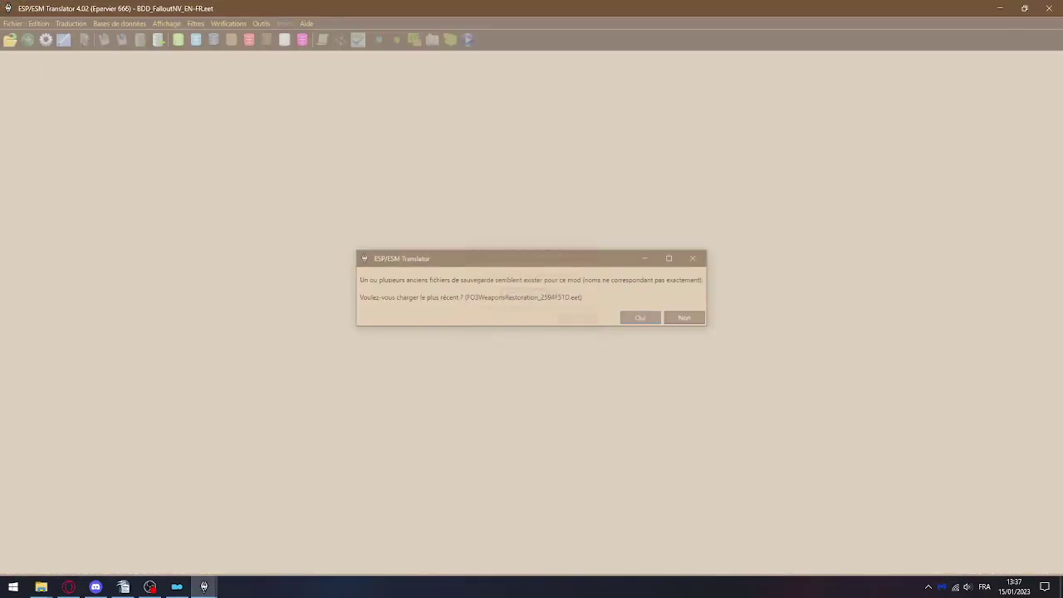
{"action": "key", "text": "Return"}
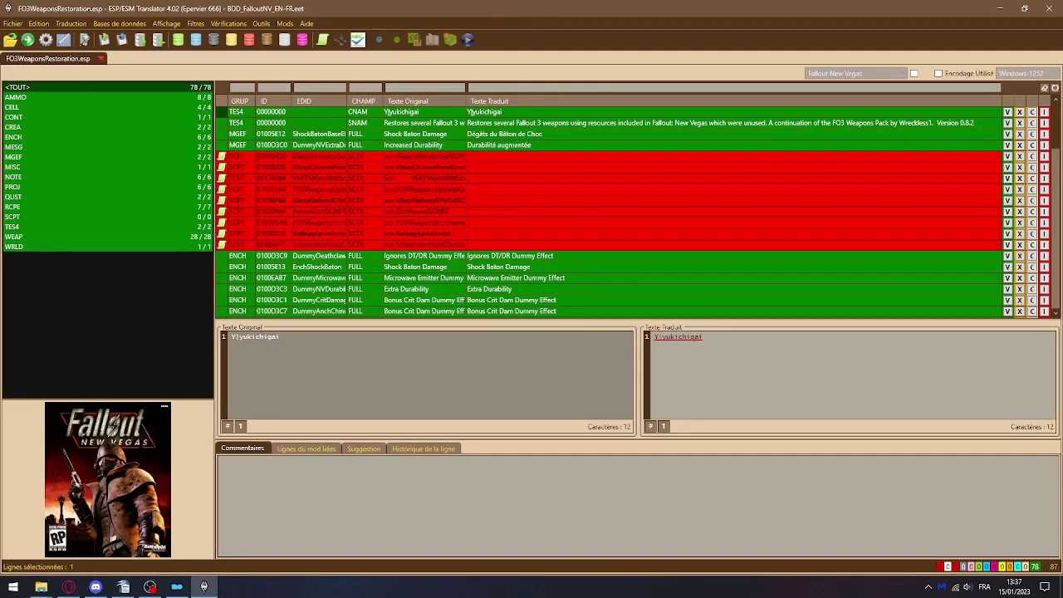
Save the translated FO3WeaponsRestoration plugin into the Trads FR folder under mods and close ESP/ESM Translator
{"action": "left_click", "coordinate": [28, 39]}
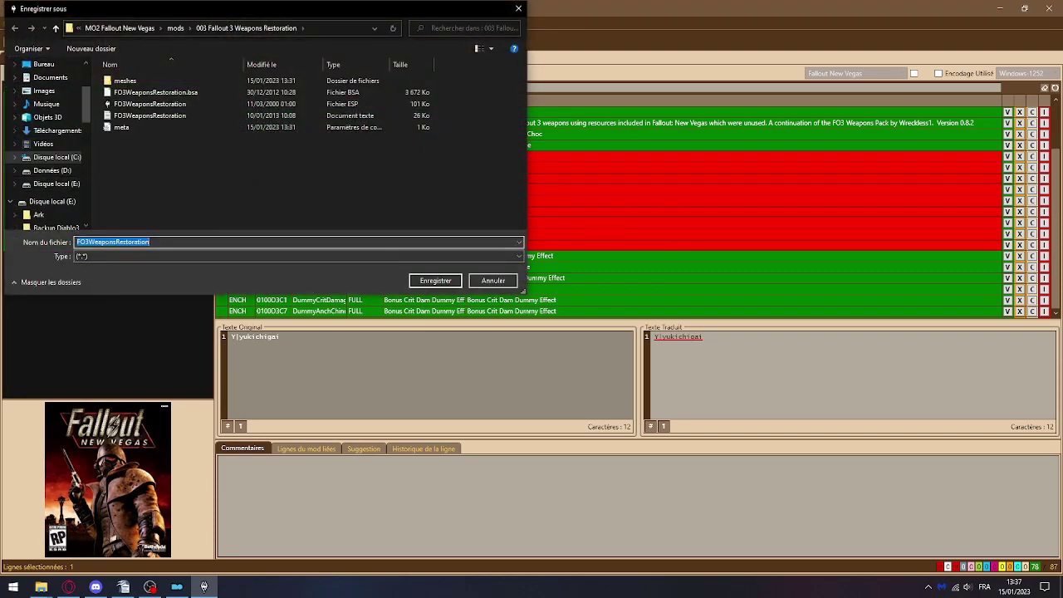
{"action": "left_click", "coordinate": [175, 28]}
{"action": "left_click", "coordinate": [175, 140]}
{"action": "type", "text": "tr"}
{"action": "double_click", "coordinate": [127, 223]}
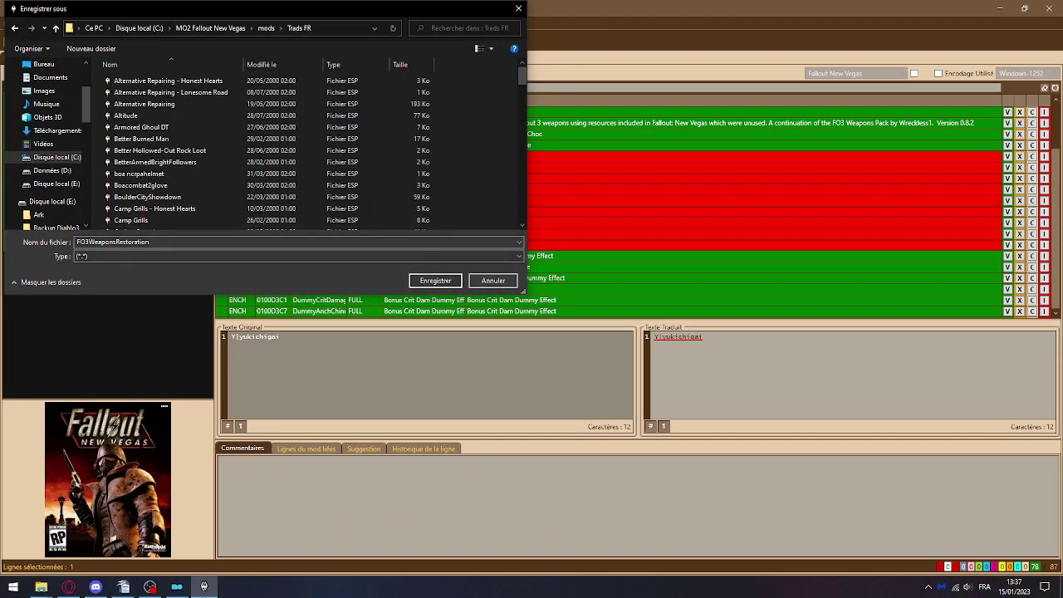
{"action": "left_click", "coordinate": [435, 280]}
{"action": "left_click", "coordinate": [579, 322]}
{"action": "left_click", "coordinate": [586, 313]}
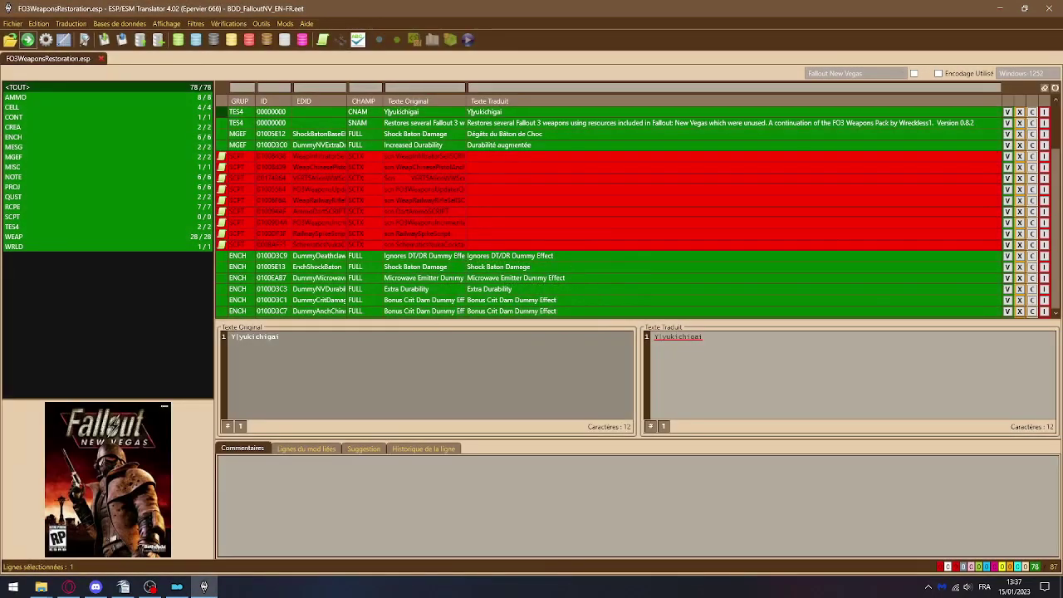
{"action": "left_click", "coordinate": [1048, 8]}
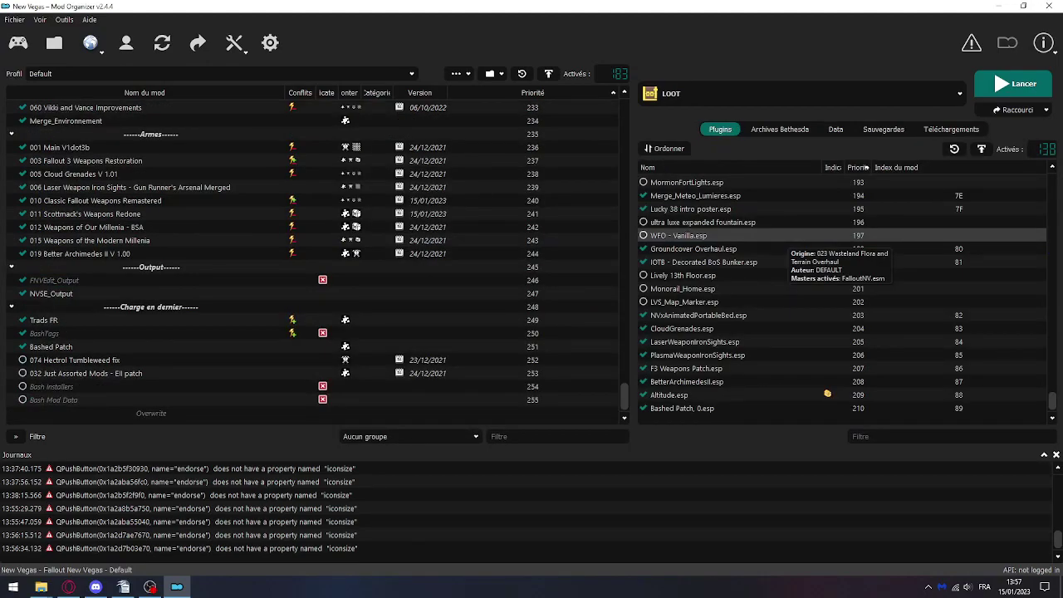
Select Wrye Bash as the program to run in Mod Organizer, launch it and switch to its window
{"action": "left_click", "coordinate": [801, 93]}
{"action": "key", "text": "Down"}
{"action": "key", "text": "Down"}
{"action": "key", "text": "Down"}
{"action": "key", "text": "Down"}
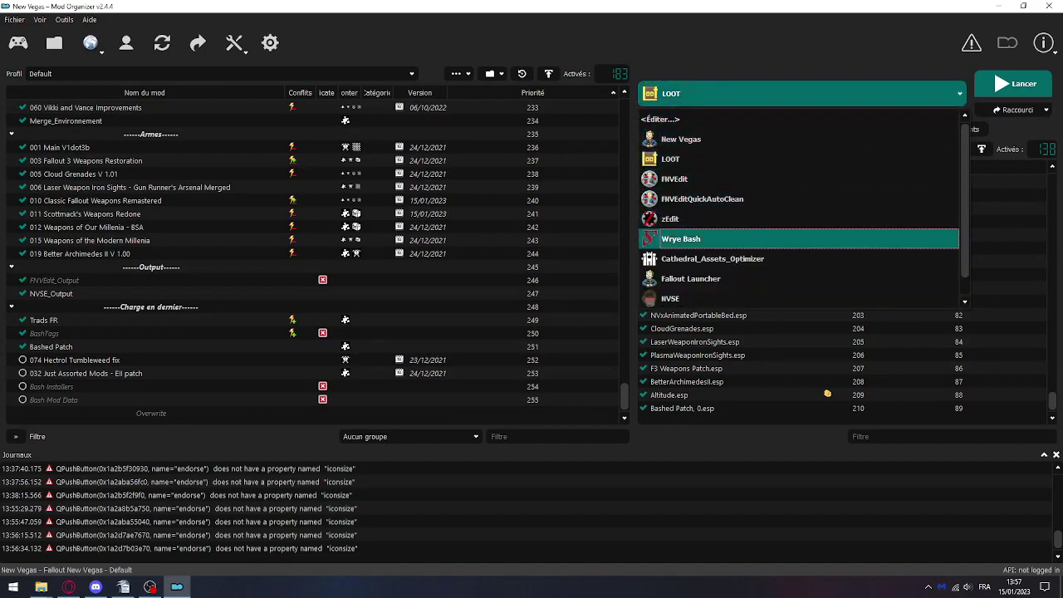
{"action": "key", "text": "Return"}
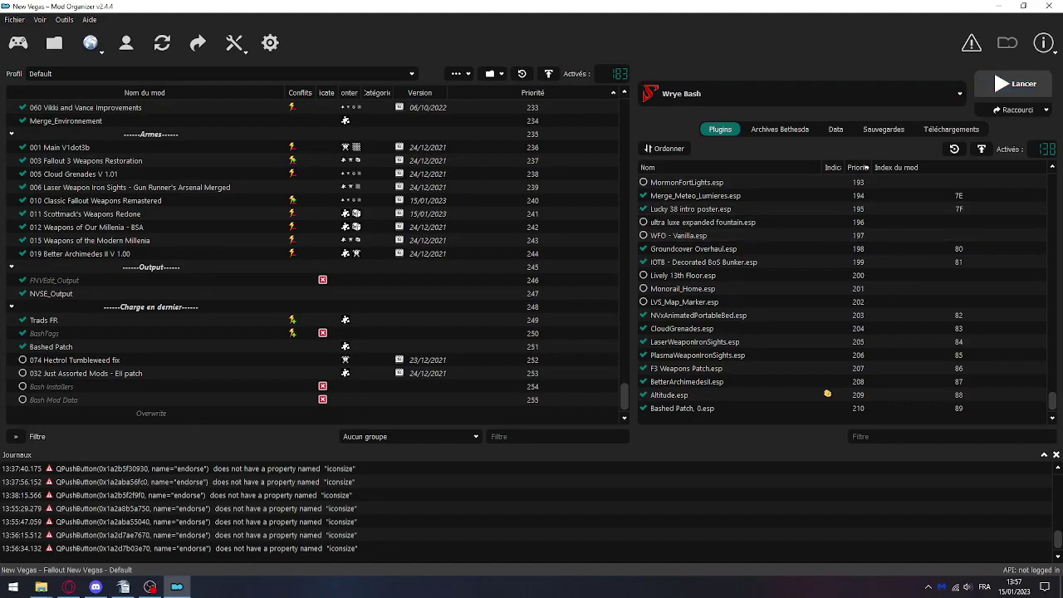
{"action": "left_click", "coordinate": [1013, 84]}
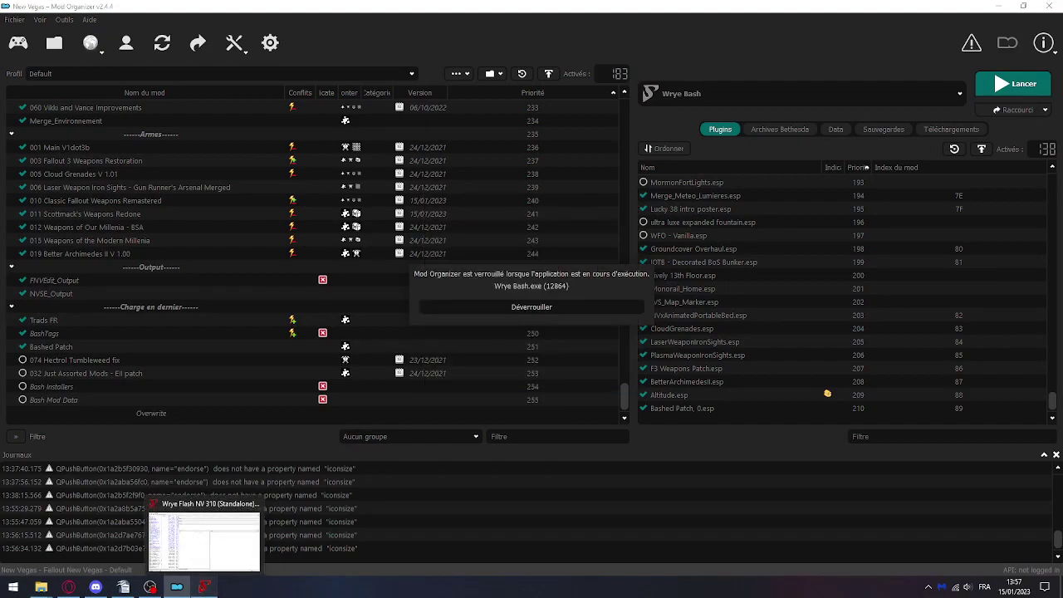
{"action": "left_click", "coordinate": [204, 587]}
Rebuild Bashed Patch, 0.esp with F3 Weapons Patch.esp deactivated, and close the patch report and Wrye Bash
{"action": "left_click_drag", "start_coordinate": [280, 150], "coordinate": [280, 540]}
{"action": "right_click", "coordinate": [56, 540]}
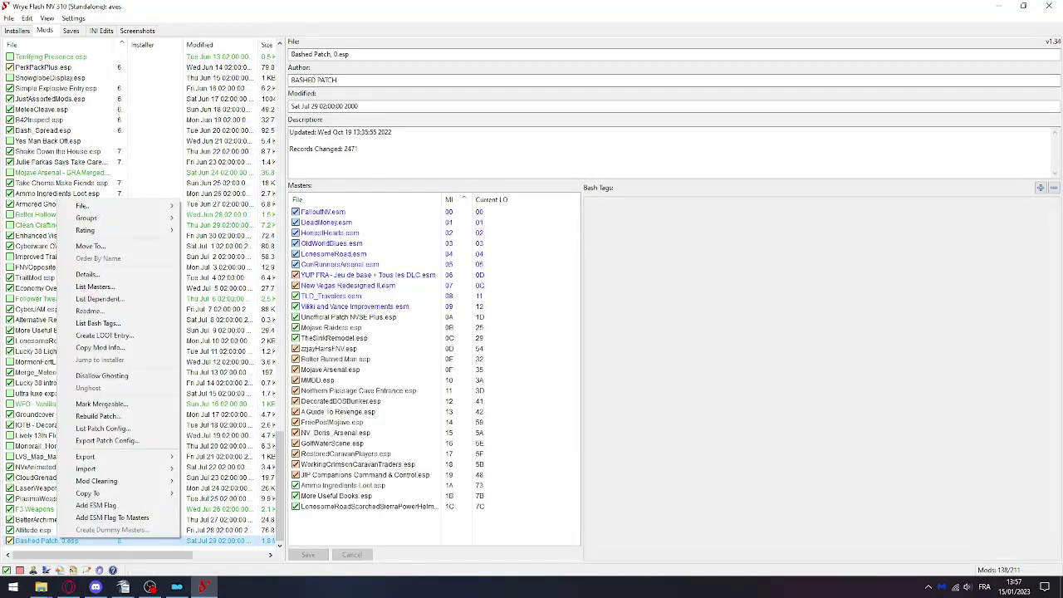
{"action": "left_click", "coordinate": [83, 429]}
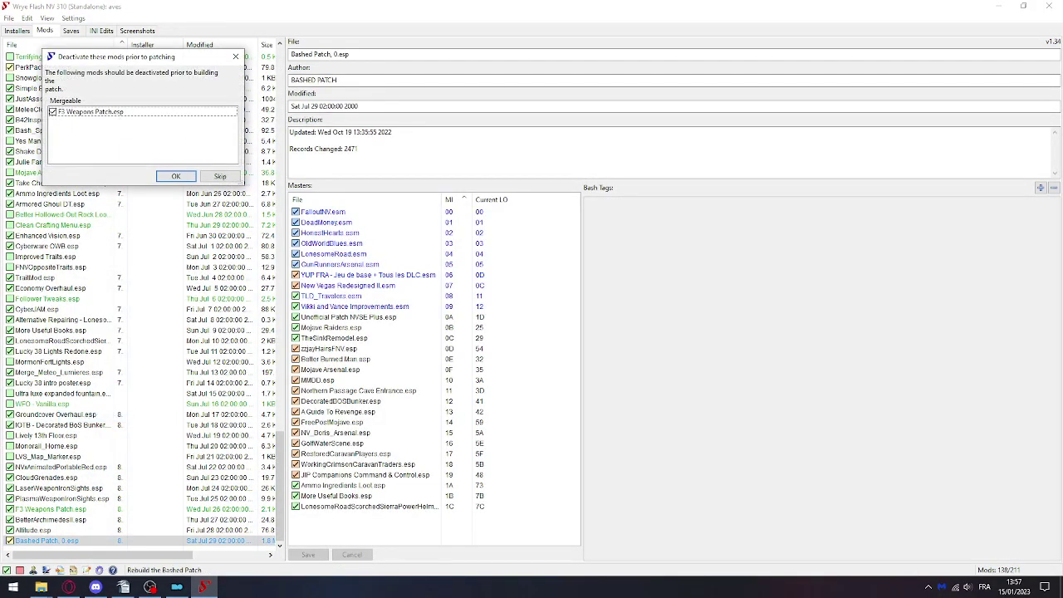
{"action": "left_click", "coordinate": [176, 176]}
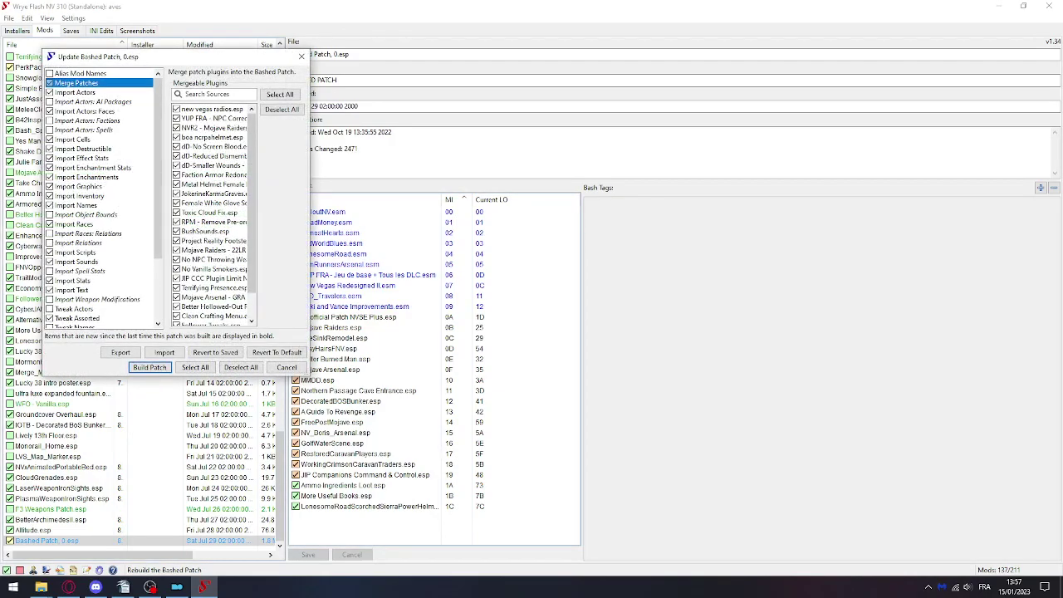
{"action": "key", "text": "Return"}
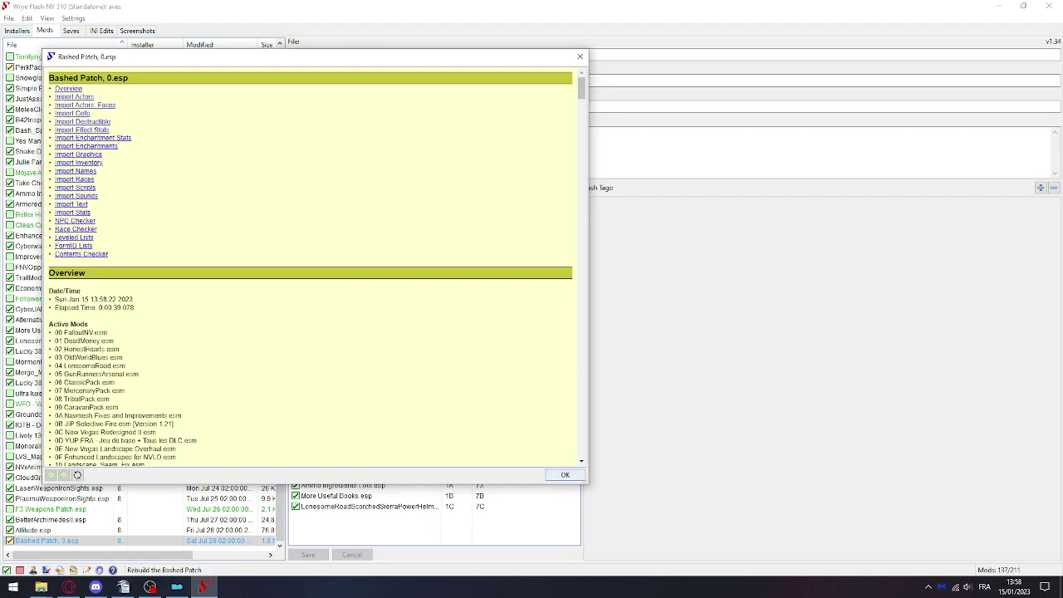
{"action": "left_click", "coordinate": [565, 474]}
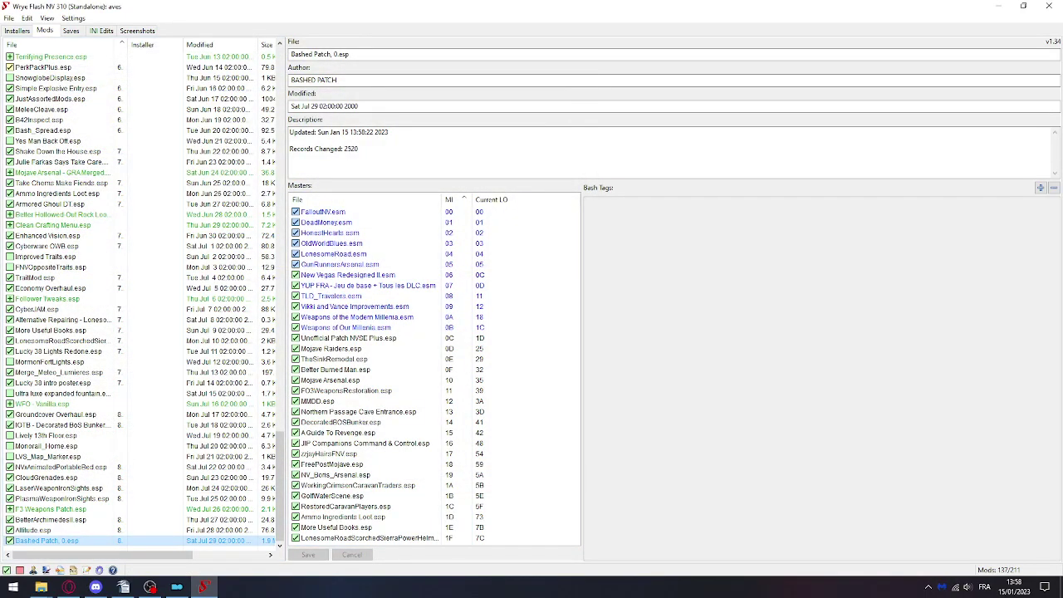
{"action": "left_click", "coordinate": [1048, 5]}
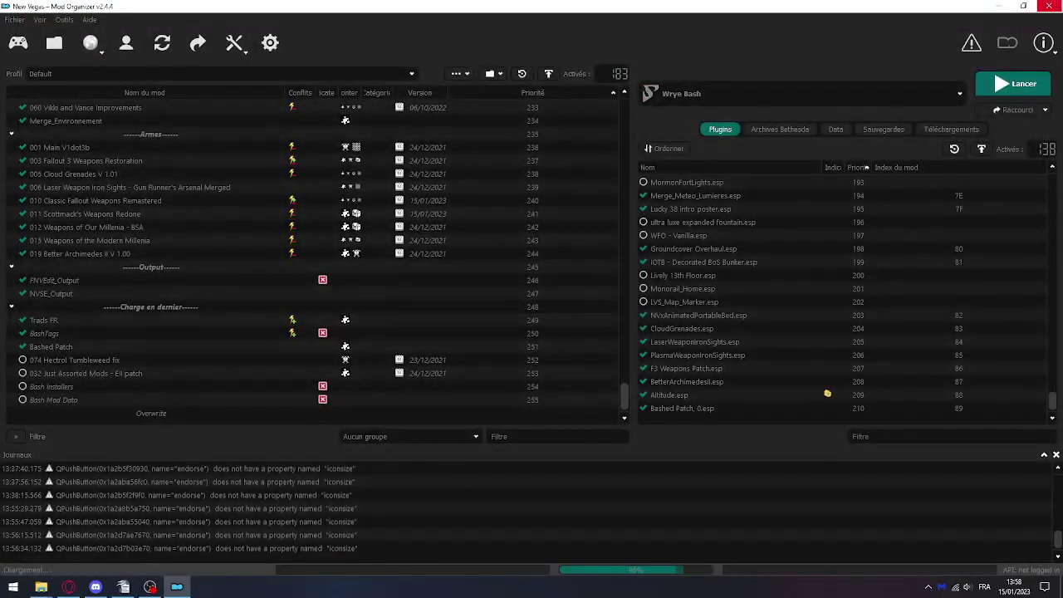
Launch New Vegas from Mod Organizer and load the saved game #0002 Goodsprings
{"action": "left_click", "coordinate": [781, 93]}
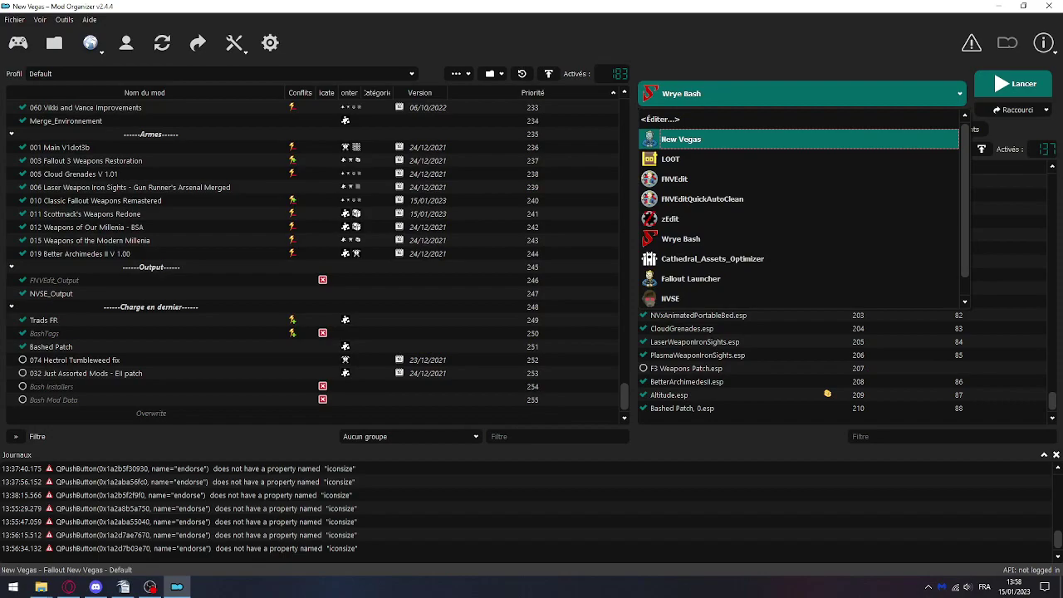
{"action": "key", "text": "Return"}
{"action": "left_click", "coordinate": [1014, 83]}
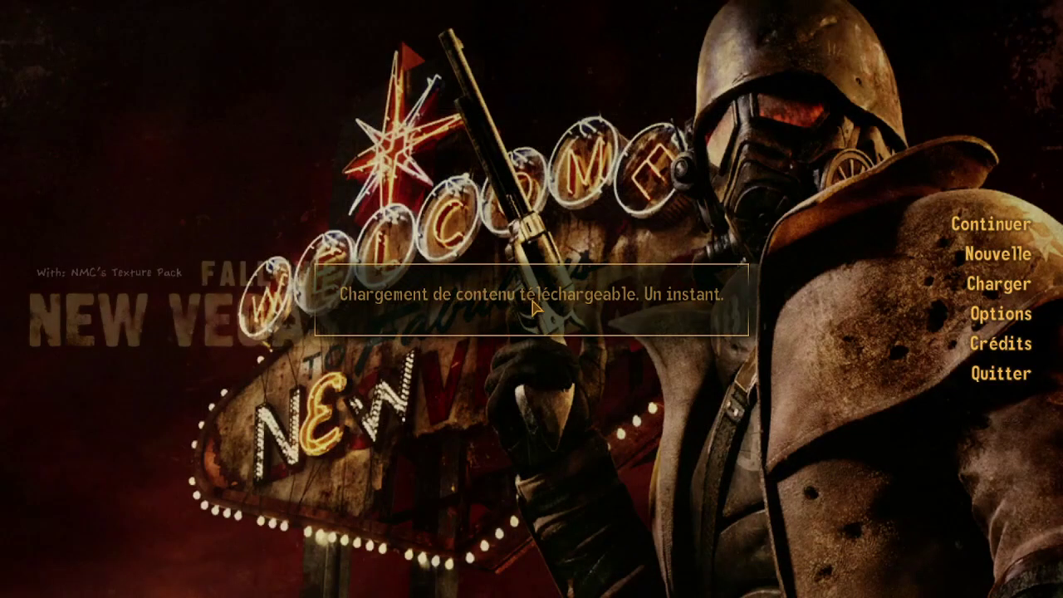
{"action": "left_click", "coordinate": [998, 283]}
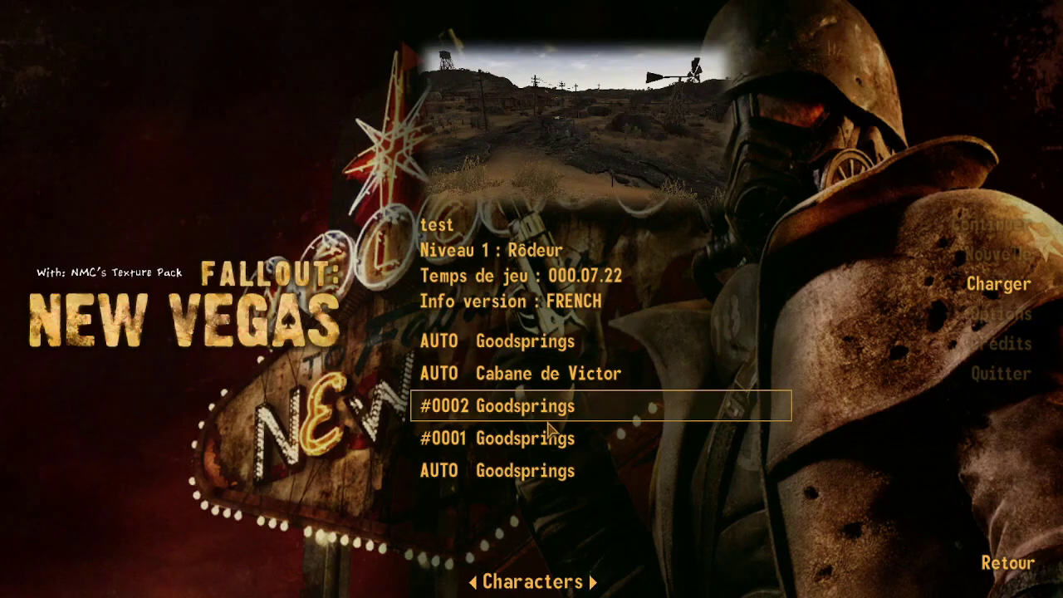
{"action": "left_click", "coordinate": [656, 405]}
{"action": "left_click", "coordinate": [647, 440]}
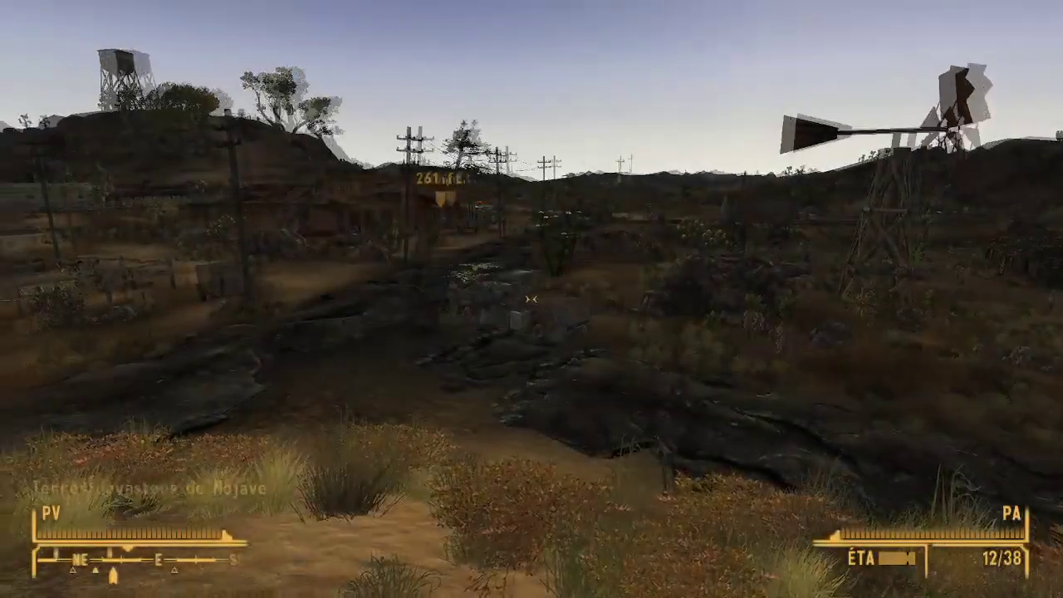
Walk along the road through Goodsprings to test the modded game
{"action": "key", "text": "w"}
{"action": "key", "text": "w"}
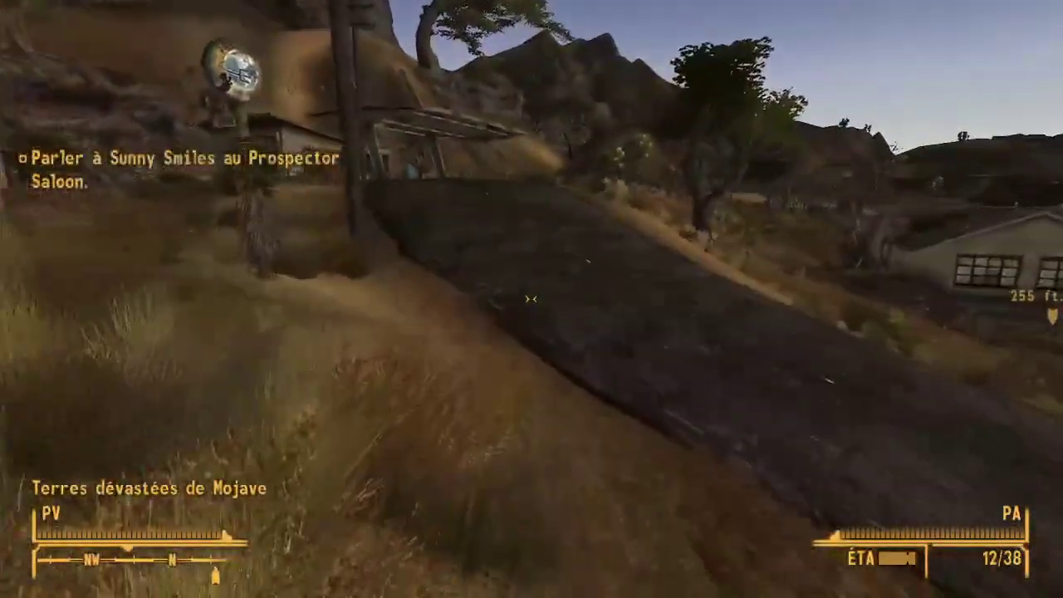
{"action": "key", "text": "w"}
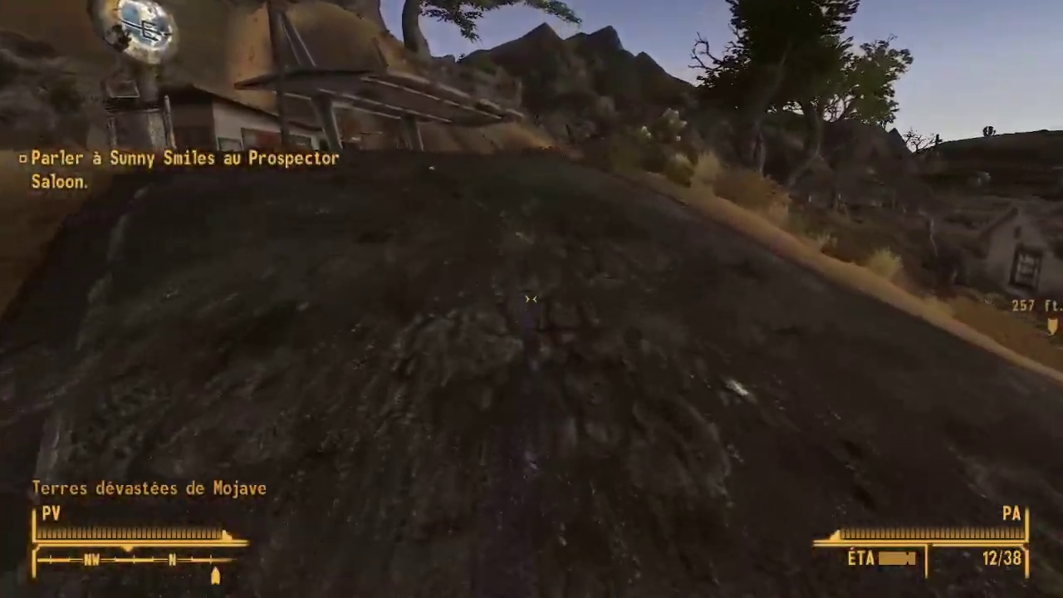
{"action": "key", "text": "w"}
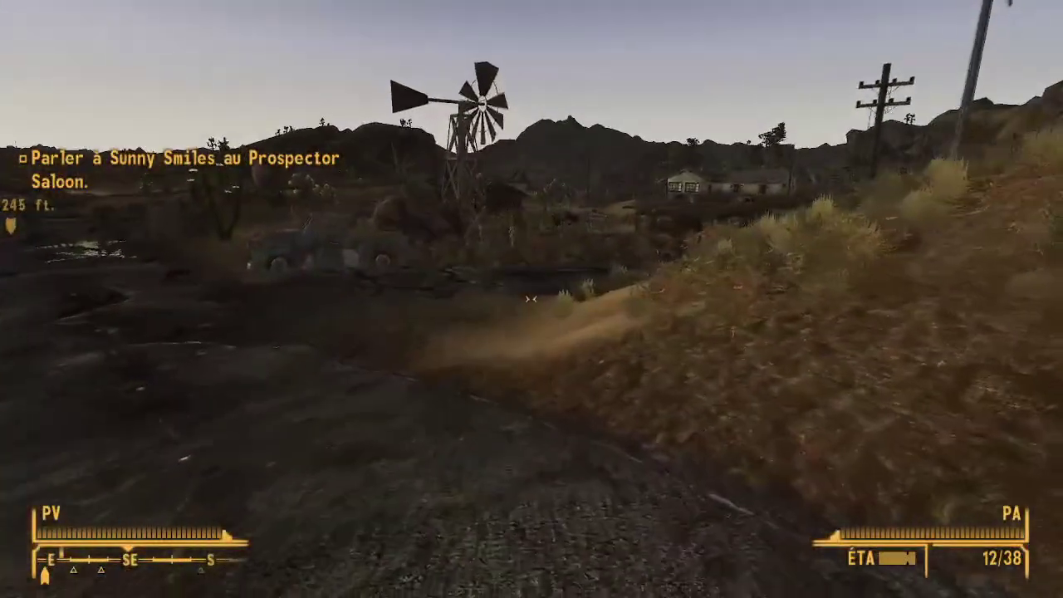
{"action": "key", "text": "w"}
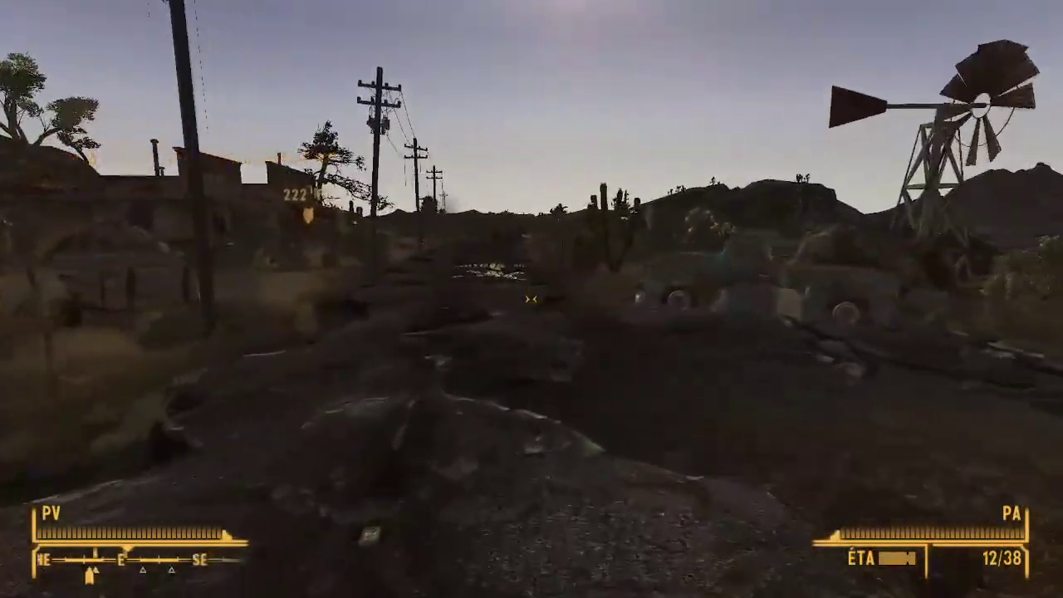
{"action": "key", "text": "w"}
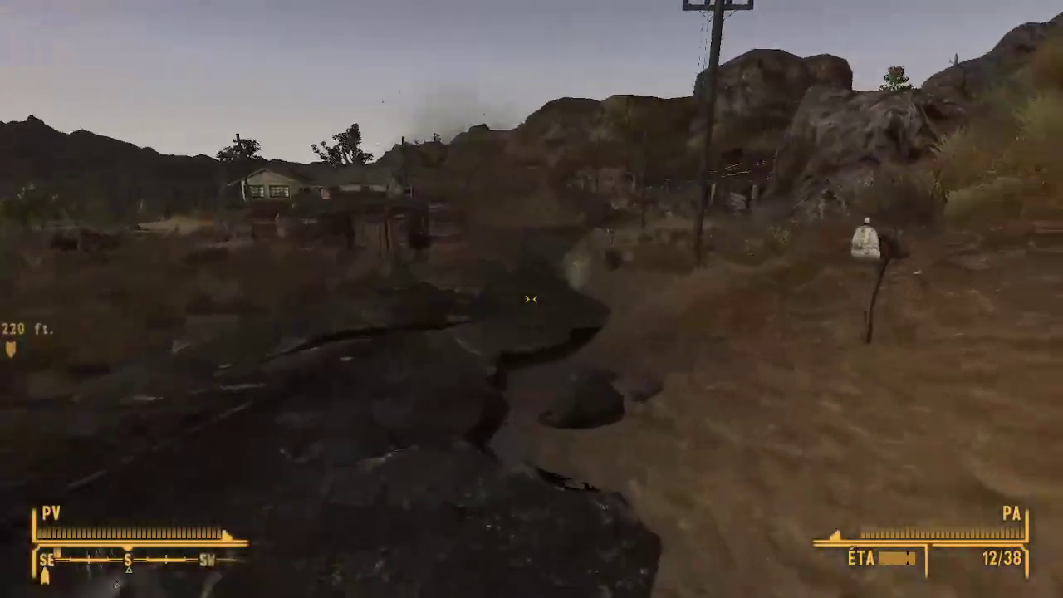
{"action": "key", "text": "w"}
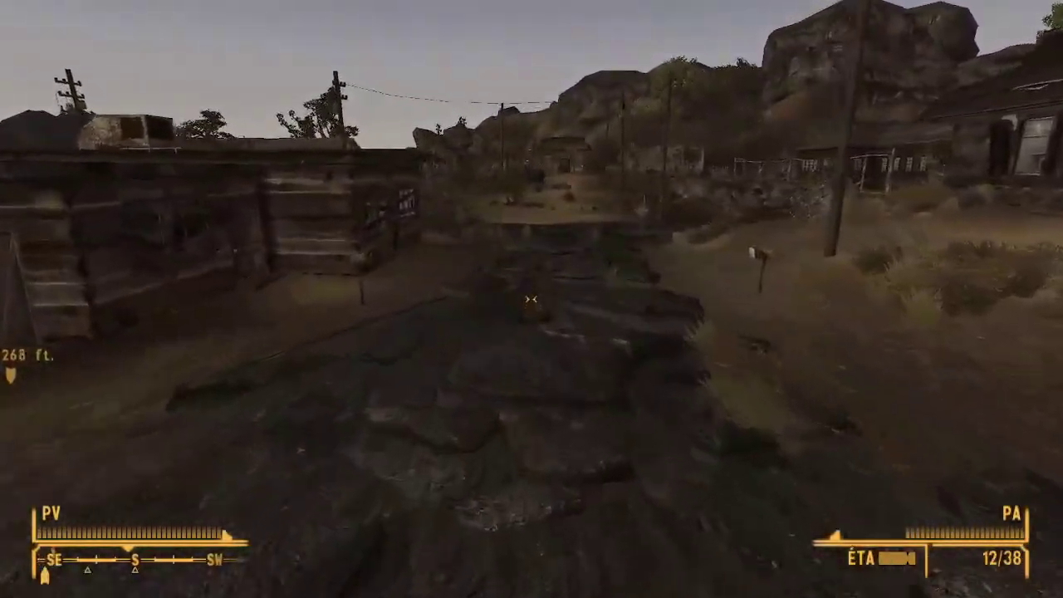
Review the weapons carried in the Pip-Boy inventory, including Pistolet 10 mm usé, and return to the game
{"action": "key", "text": "Tab"}
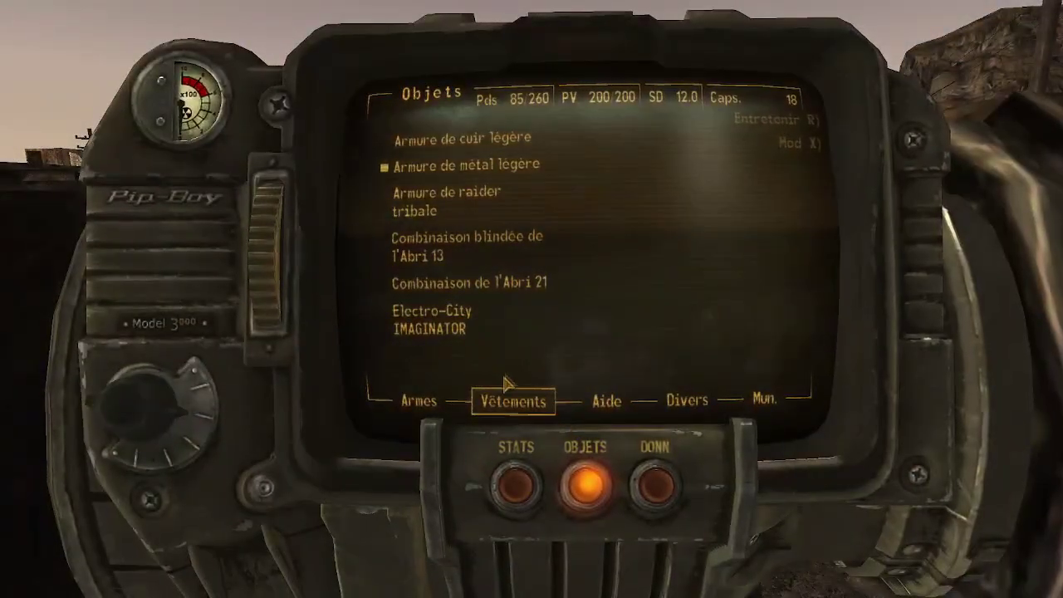
{"action": "left_click", "coordinate": [418, 401]}
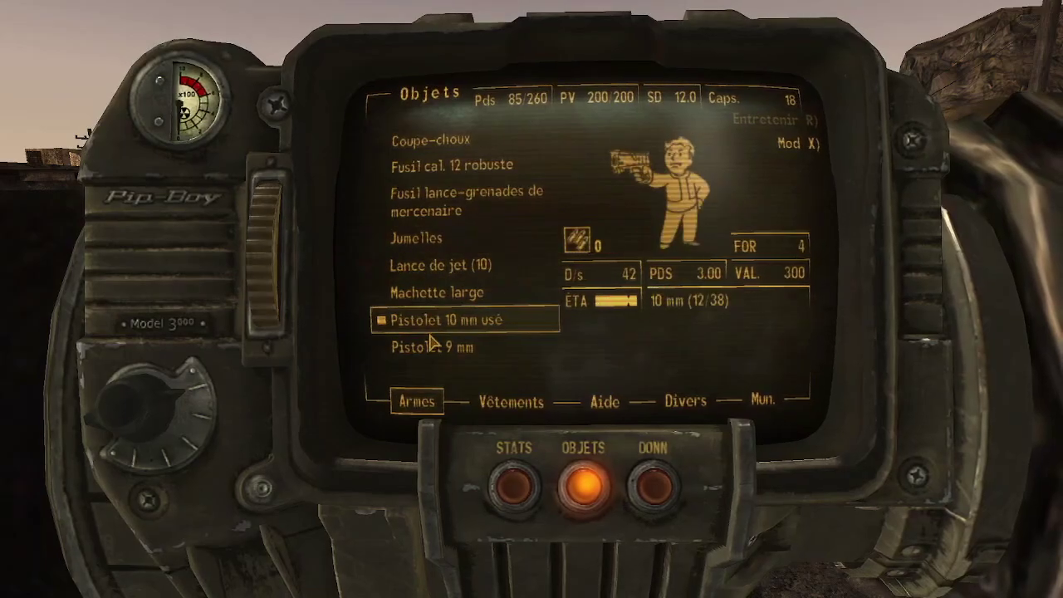
{"action": "key", "text": "Tab"}
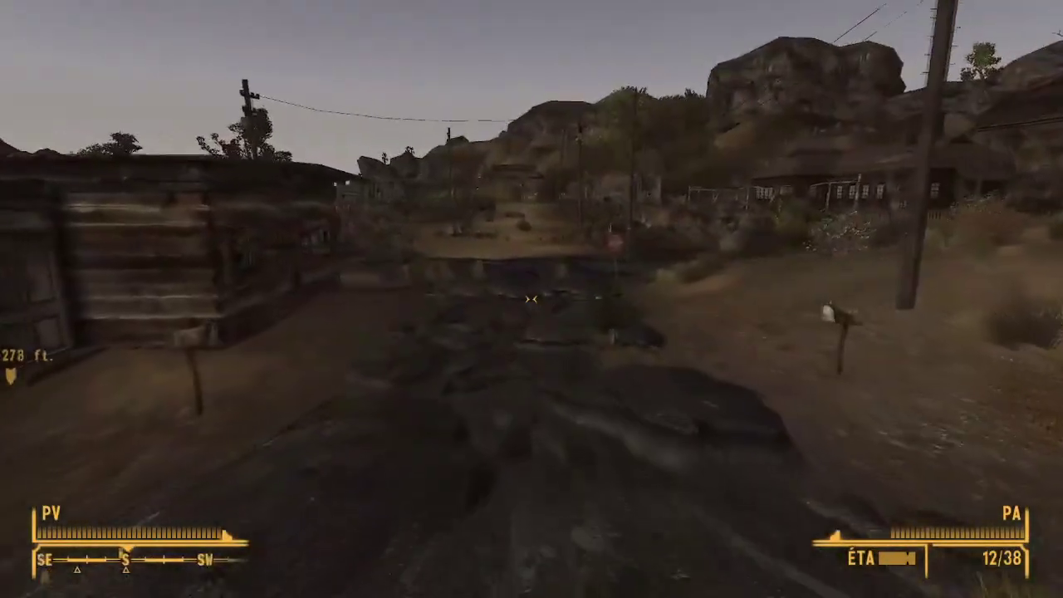
Walk south out of Goodsprings past the stop sign to Cabane de Victor and look at its mailbox
{"action": "key", "text": "w"}
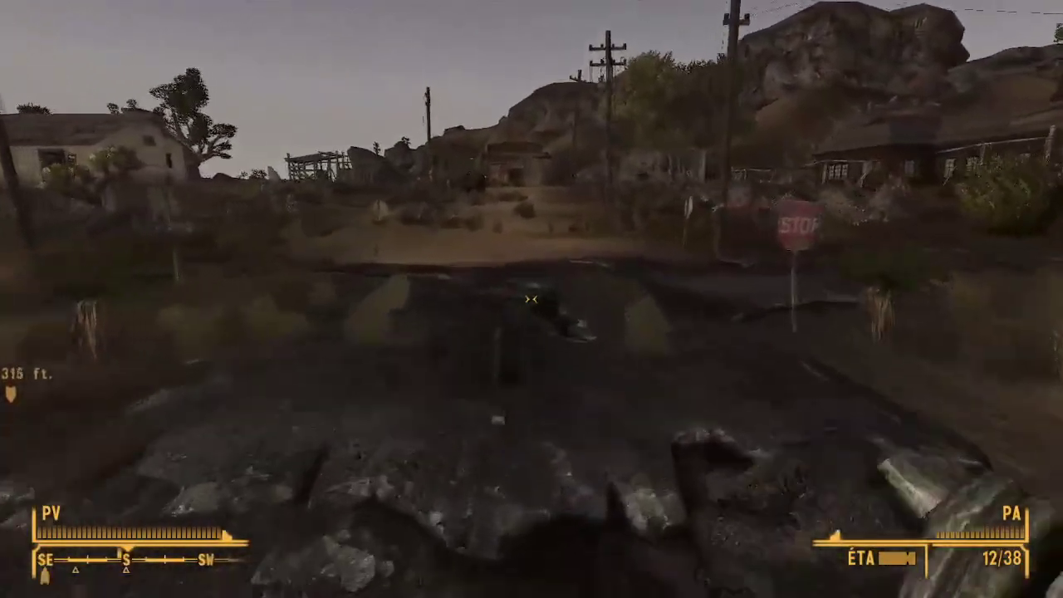
{"action": "key", "text": "w"}
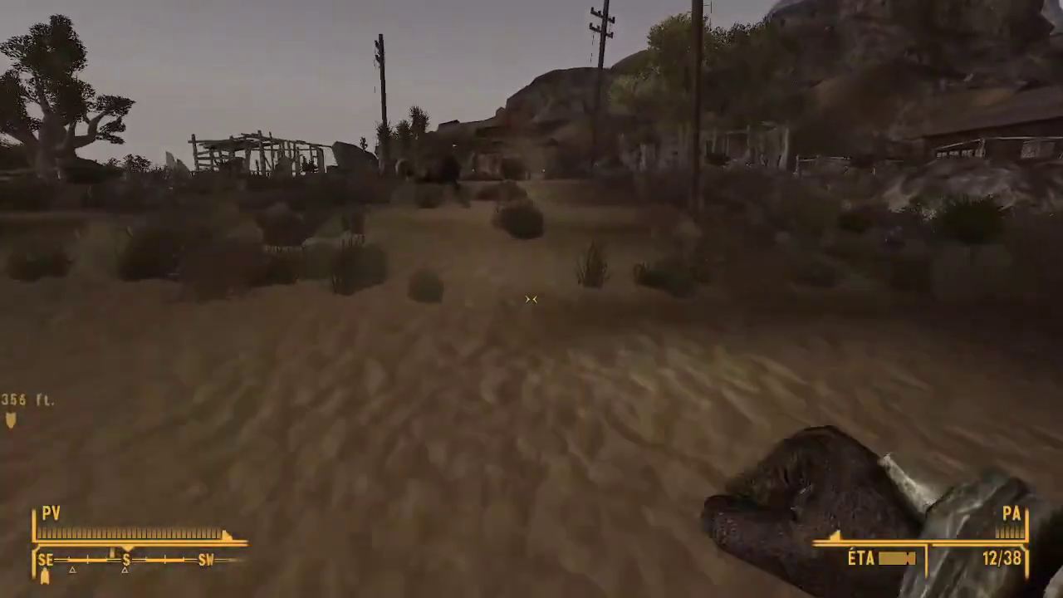
{"action": "key", "text": "w"}
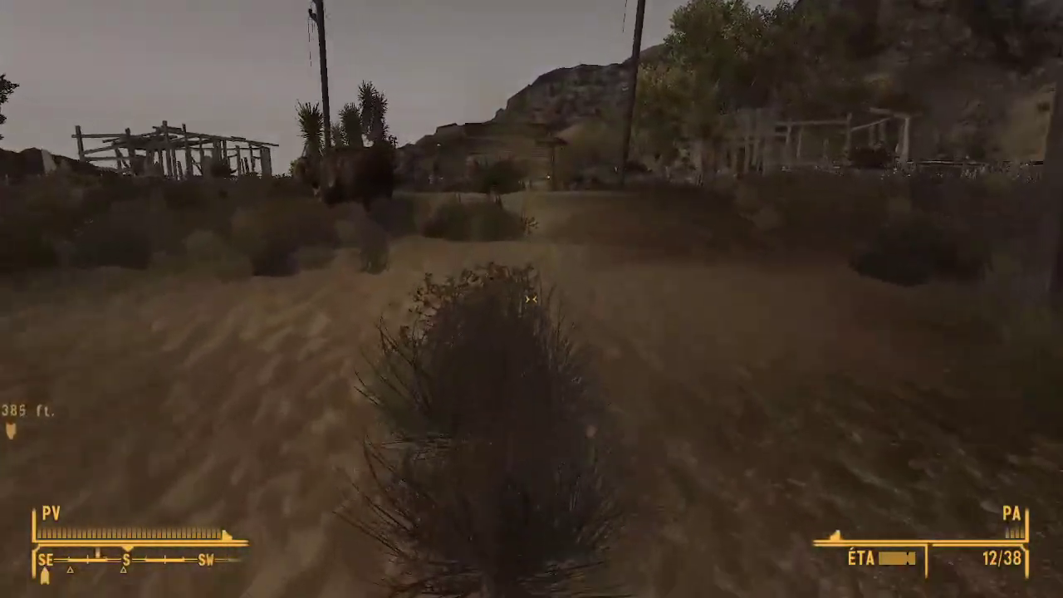
{"action": "key", "text": "w"}
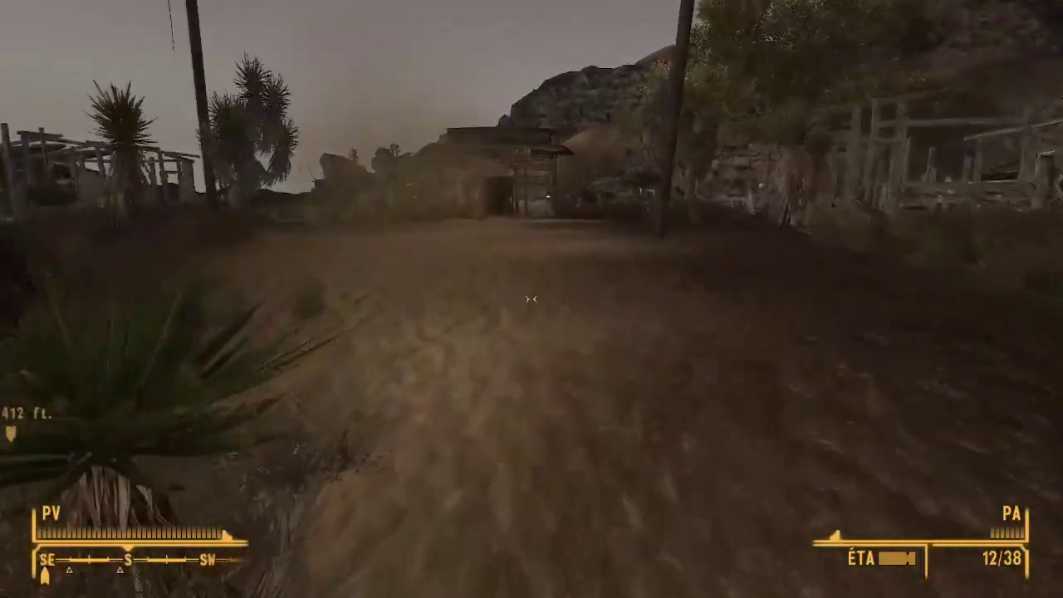
{"action": "key", "text": "w"}
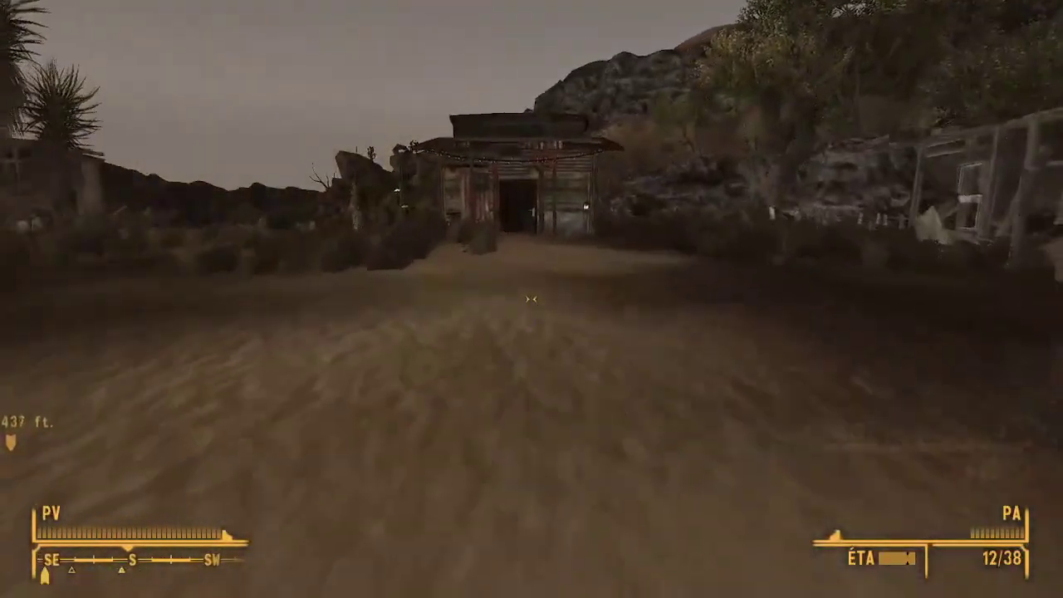
{"action": "key", "text": "w"}
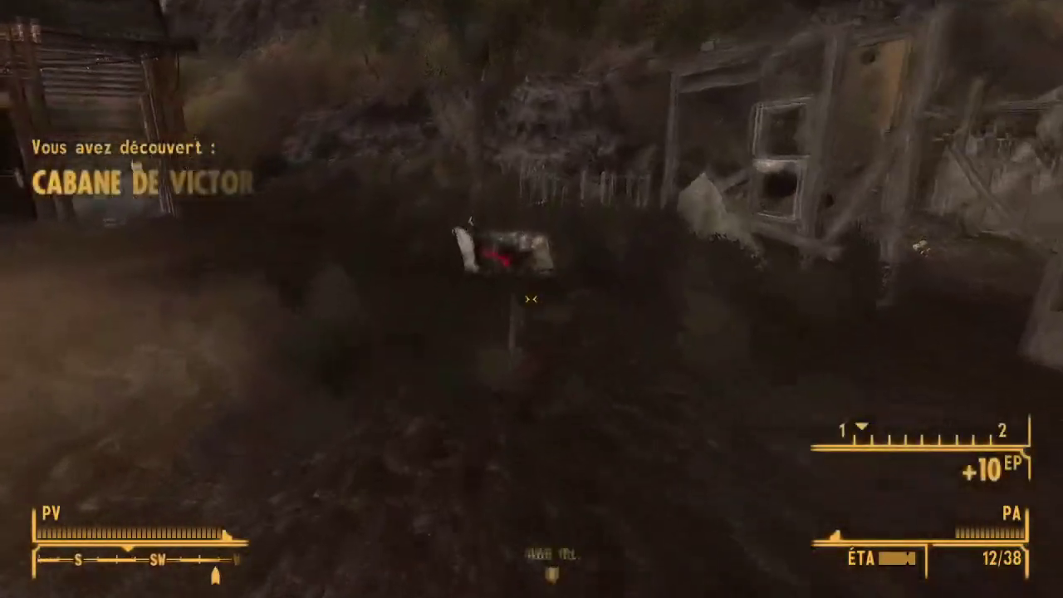
{"action": "key", "text": "w"}
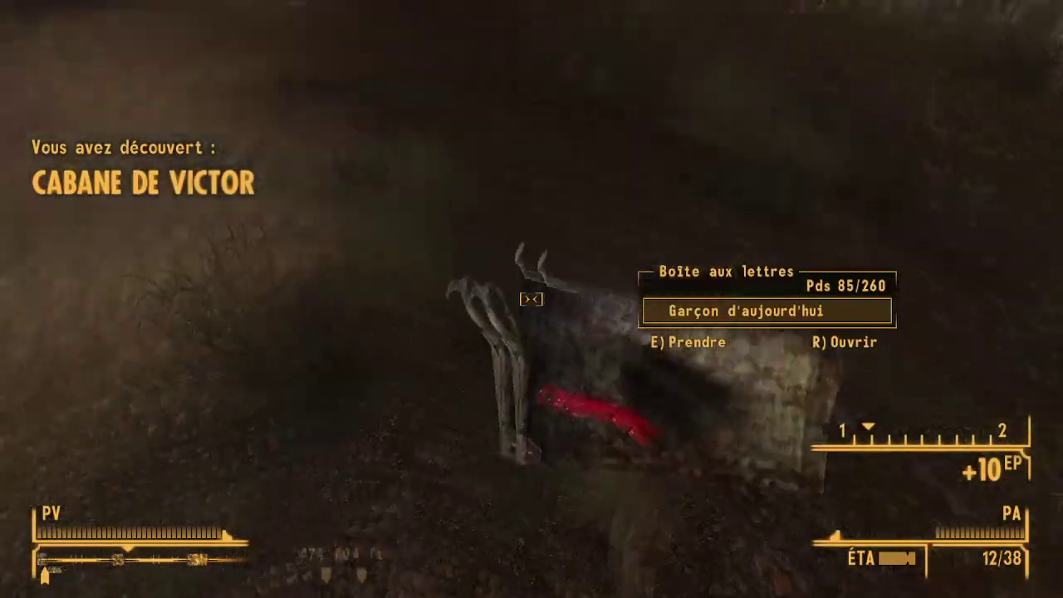
Enter Cabane de Victor and walk through the room to the desk near the shelves
{"action": "key", "text": "w"}
{"action": "key", "text": "w"}
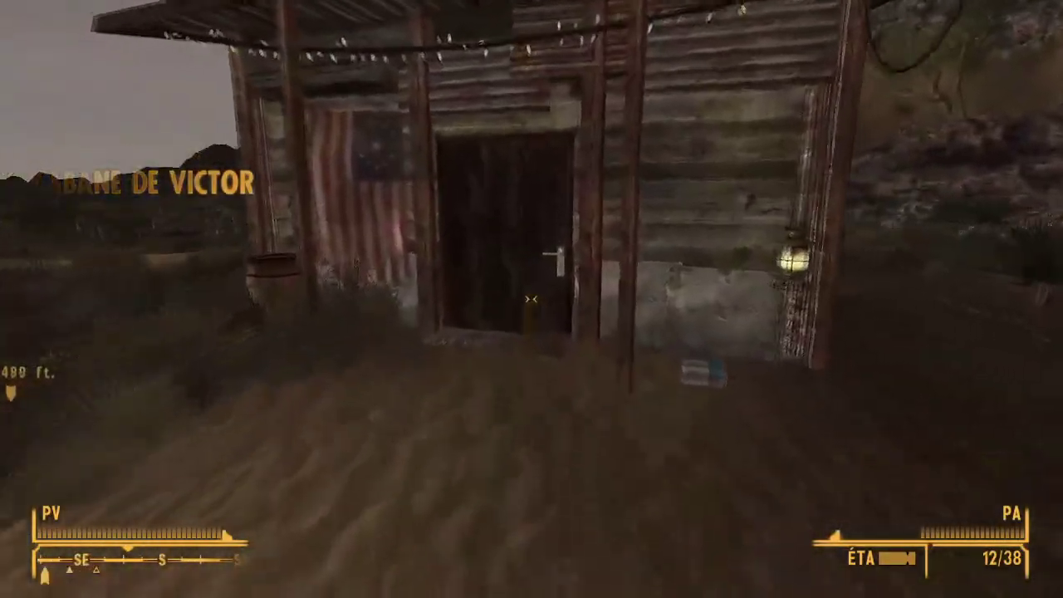
{"action": "key", "text": "e"}
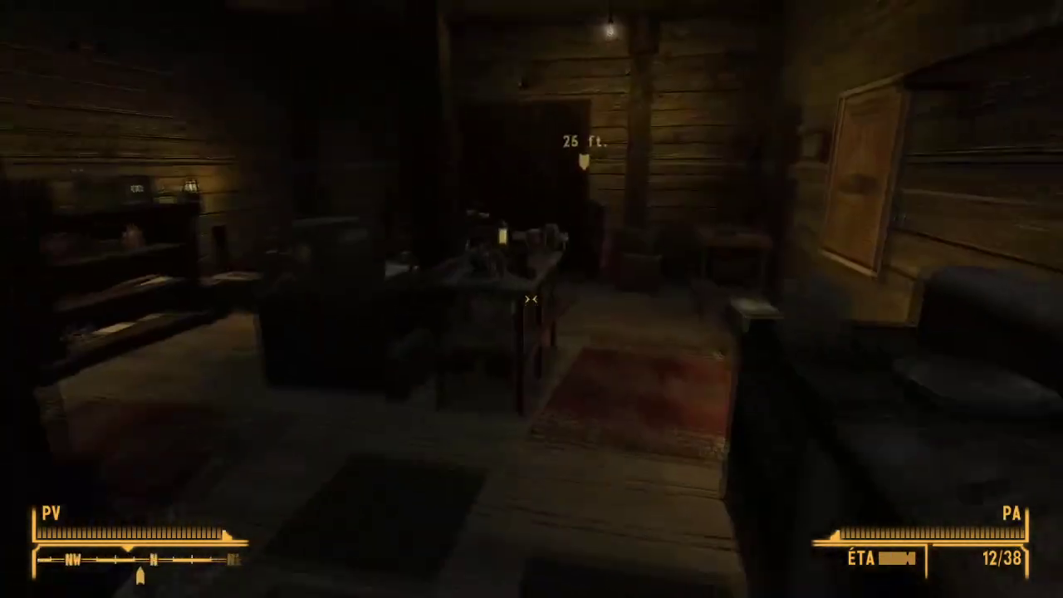
{"action": "key", "text": "w"}
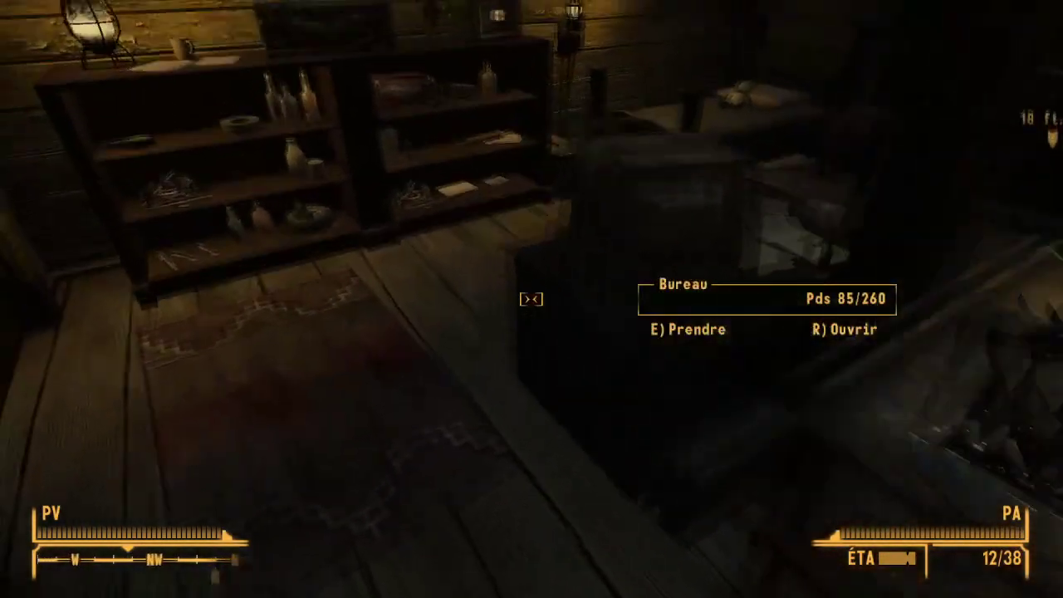